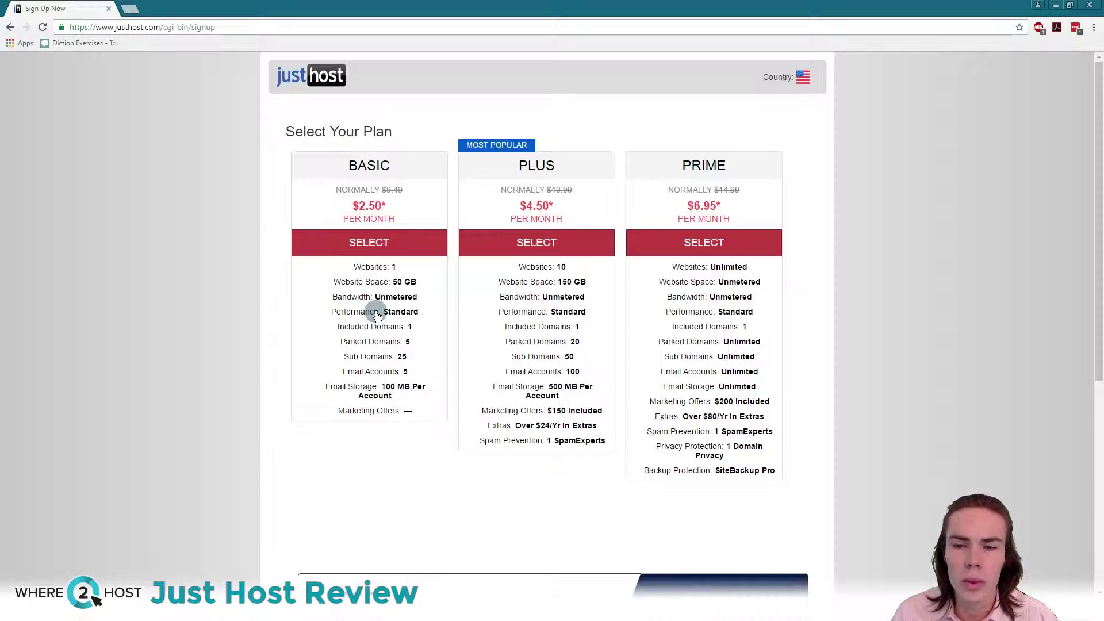
# Step: Read the unmetered bandwidth Usage Policy, then pick the Basic plan at $3.95/mo
pyautogui.click(393, 274)
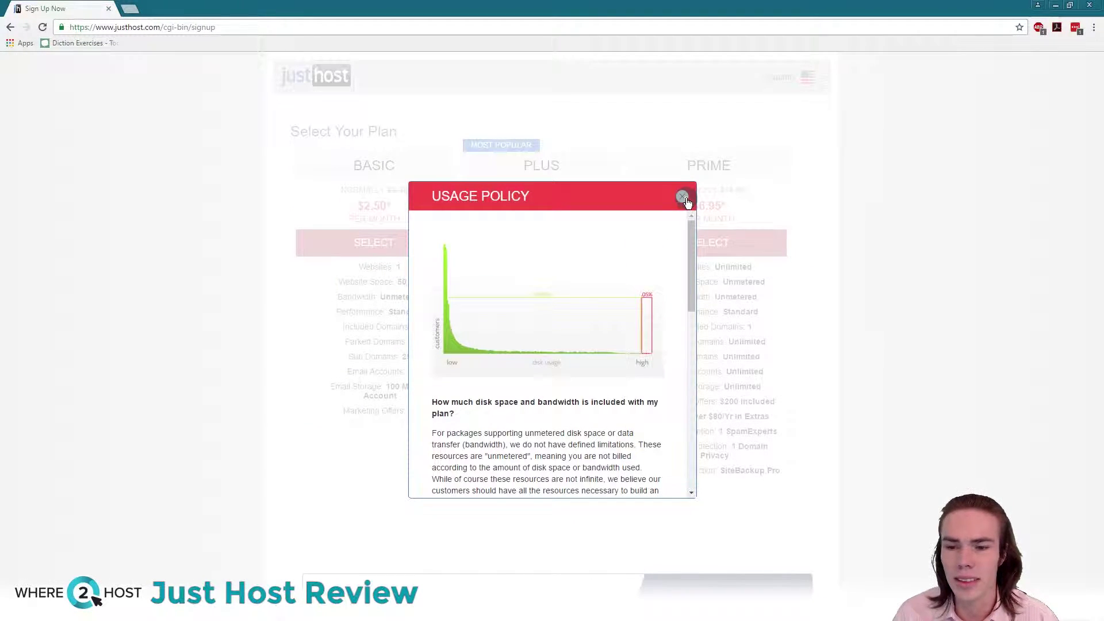
pyautogui.scroll(-3, 576, 396)
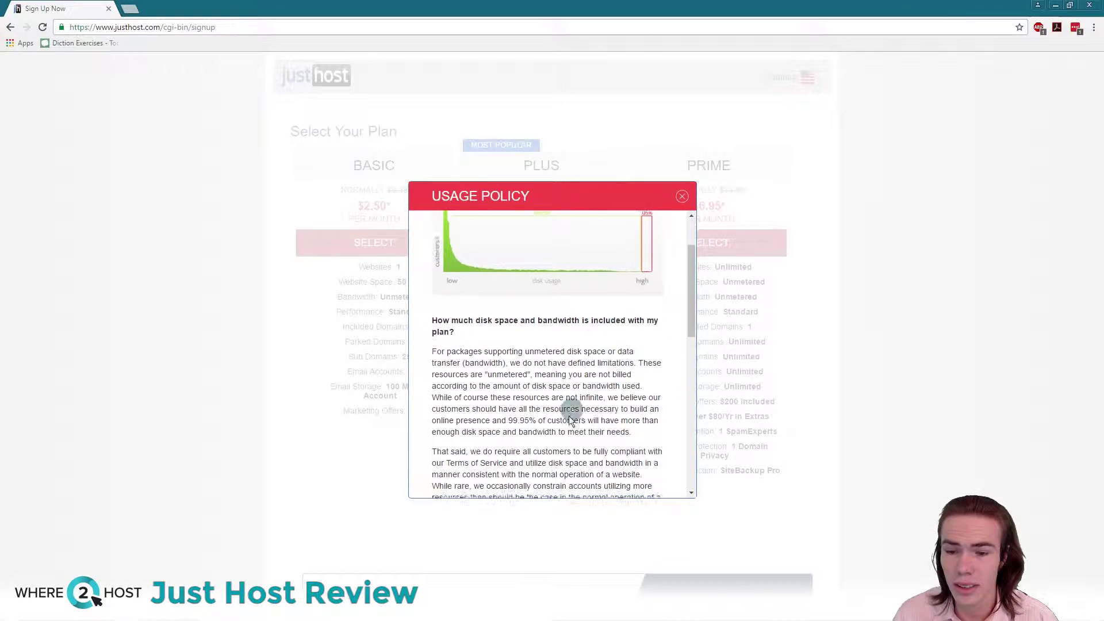
pyautogui.scroll(3, 581, 397)
pyautogui.click(680, 197)
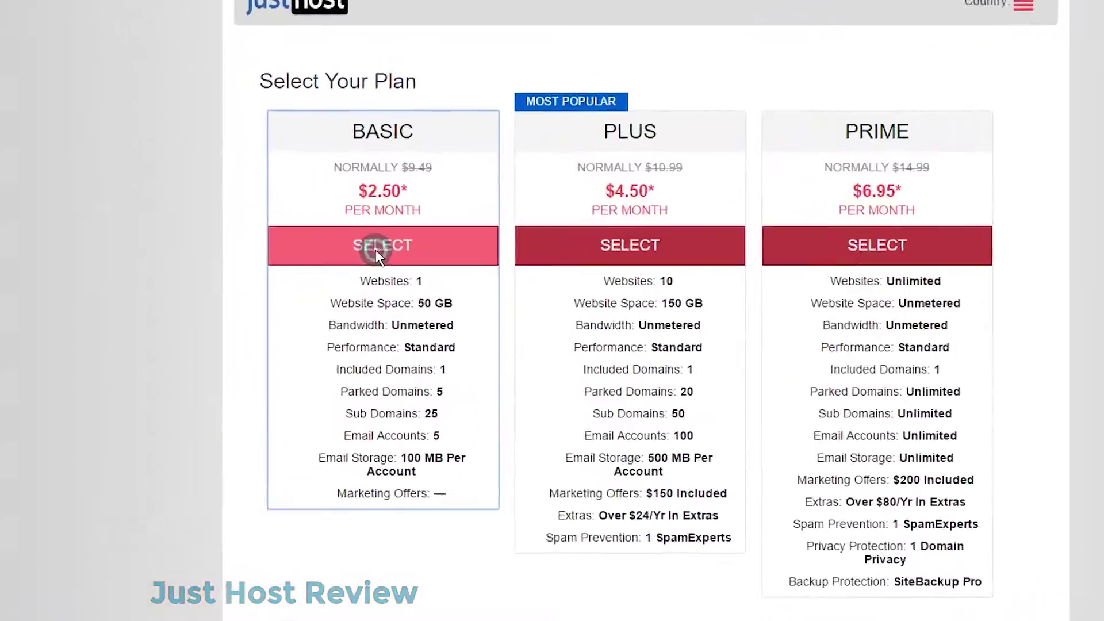
pyautogui.click(375, 249)
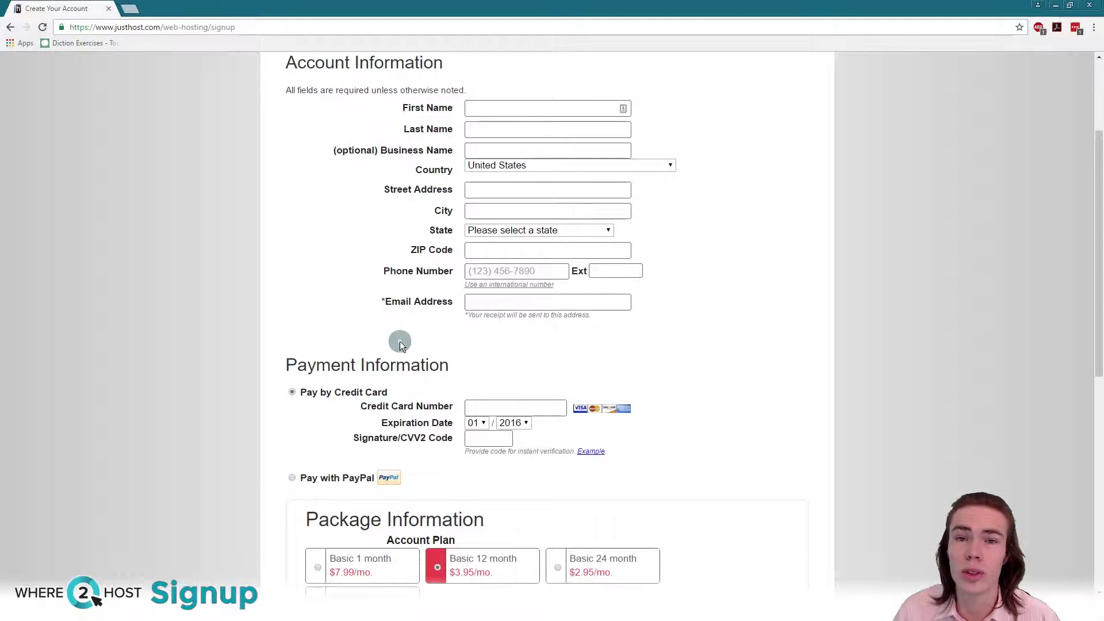
# Step: In Package Information, select the Basic 1 month term at $7.99/mo
pyautogui.scroll(-5, 449, 237)
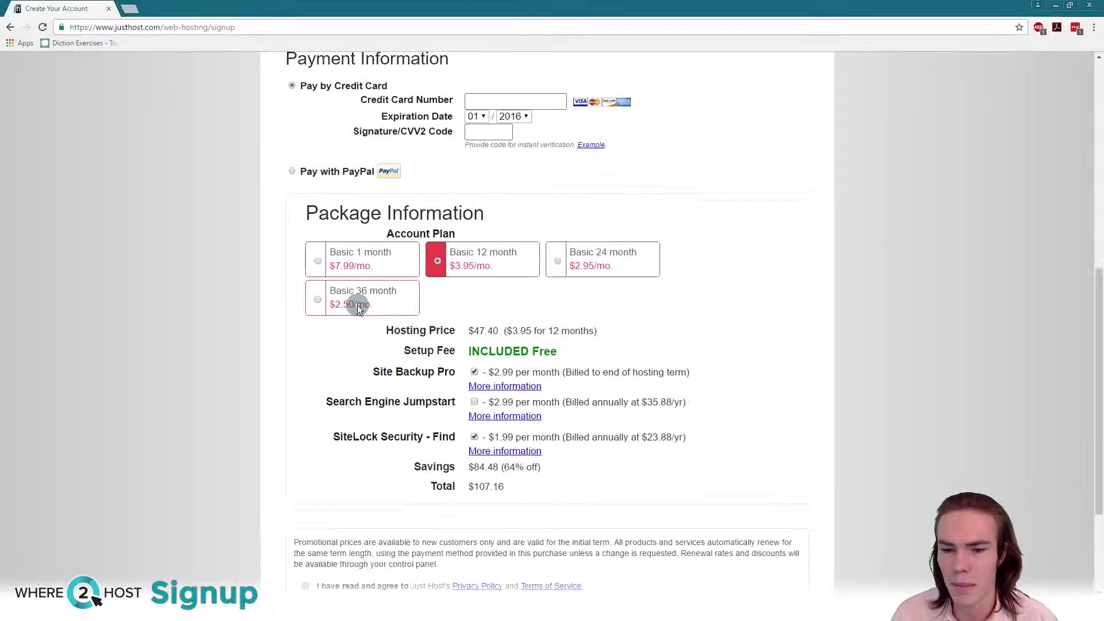
pyautogui.scroll(-1, 230, 305)
pyautogui.click(229, 185)
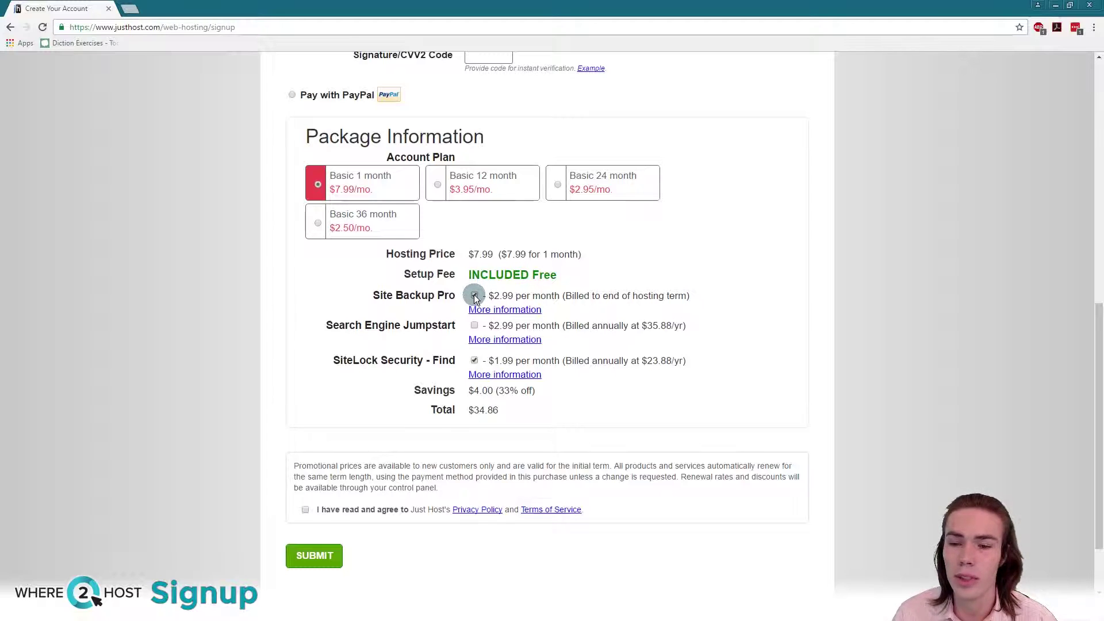
# Step: Remove the Site Backup Pro and SiteLock Security ($23.88/yr) add-ons
pyautogui.click(474, 296)
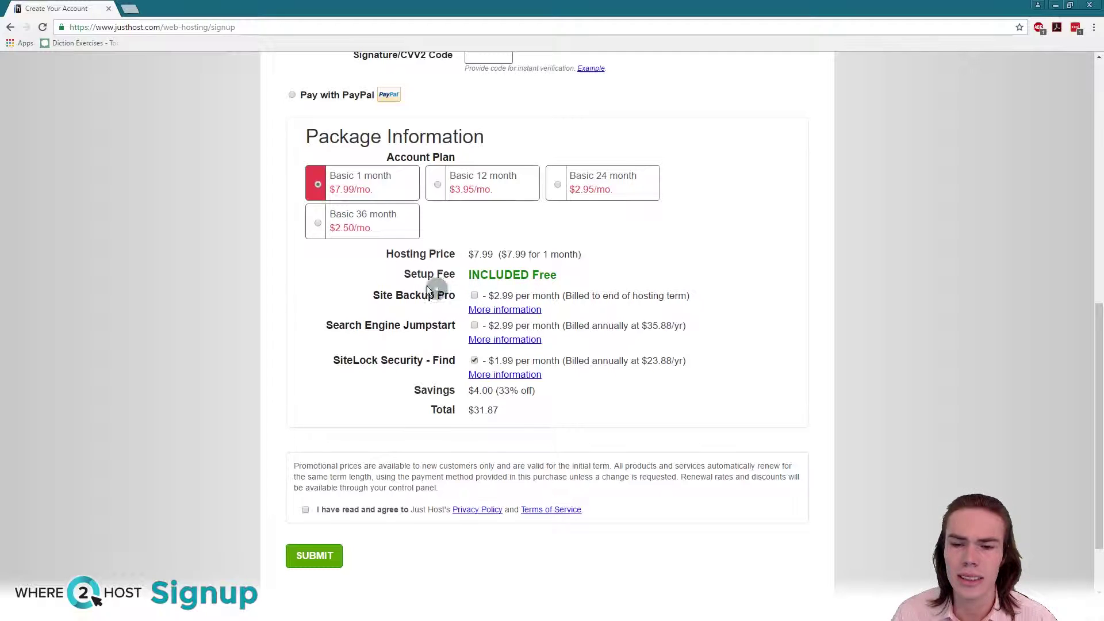
pyautogui.scroll(-2, 370, 281)
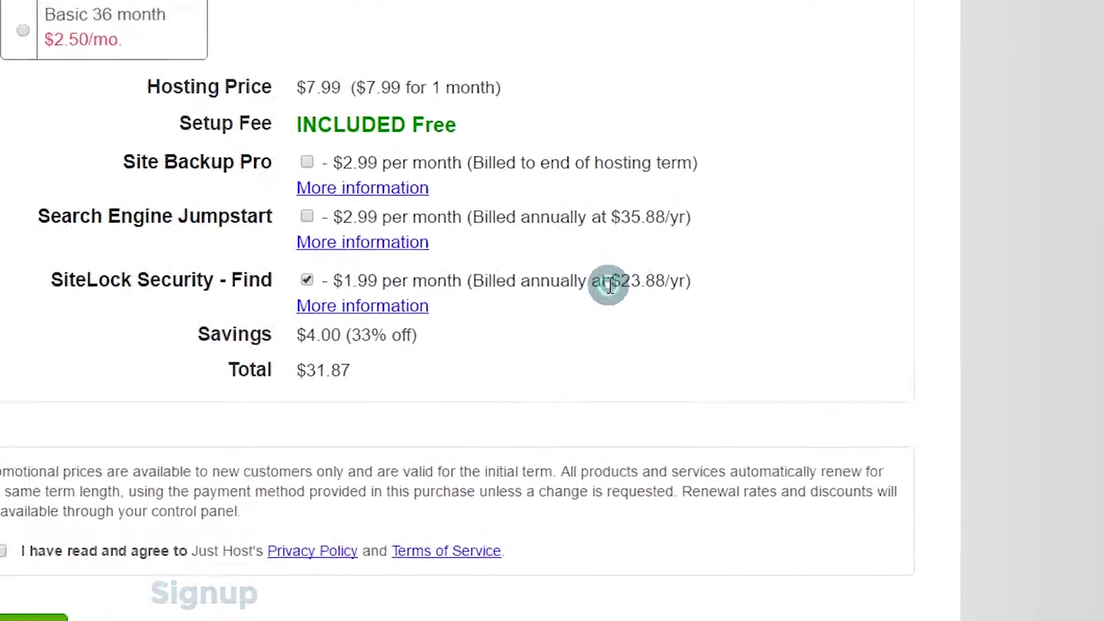
pyautogui.moveTo(640, 284); pyautogui.dragTo(680, 286)
pyautogui.click(738, 266)
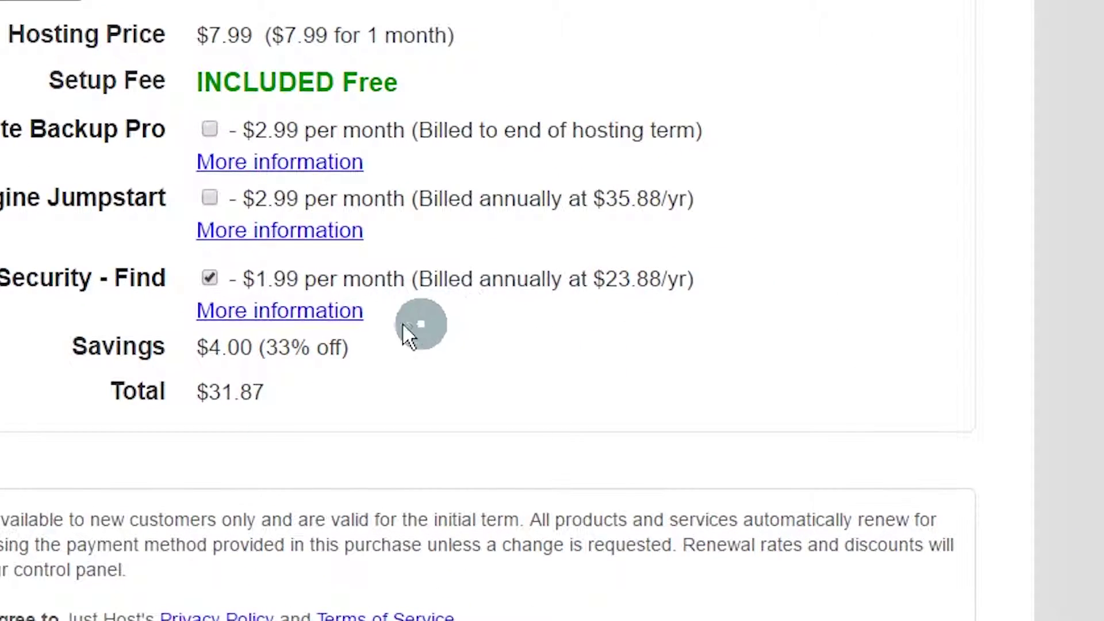
pyautogui.click(209, 277)
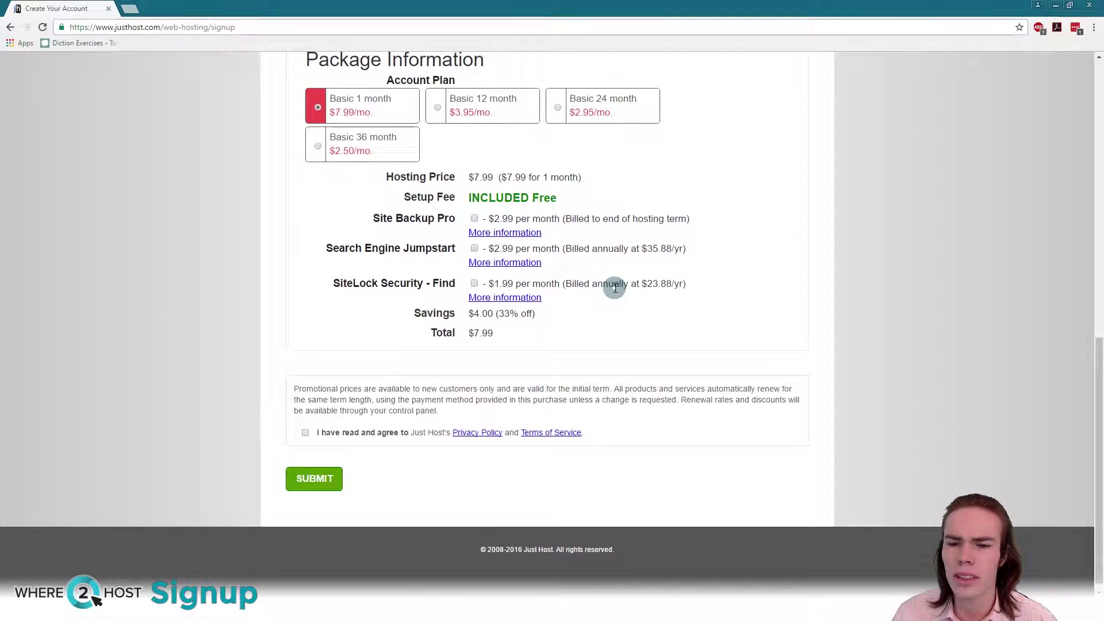
pyautogui.scroll(1, 603, 303)
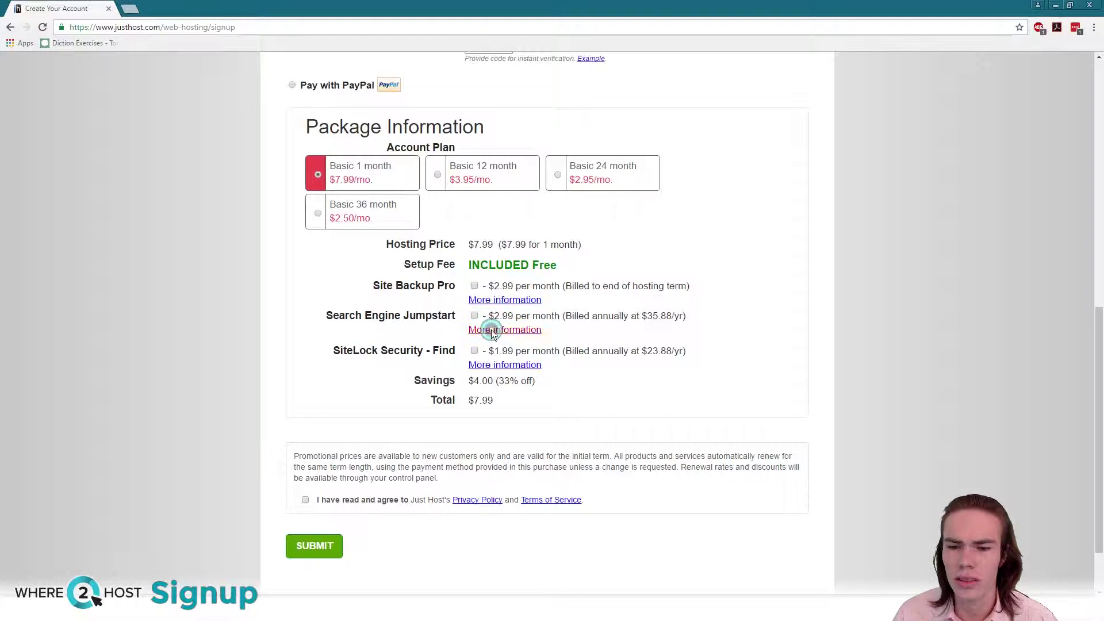
# Step: Review the Search Engine Jumpstart add-on details, then close them
pyautogui.click(474, 316)
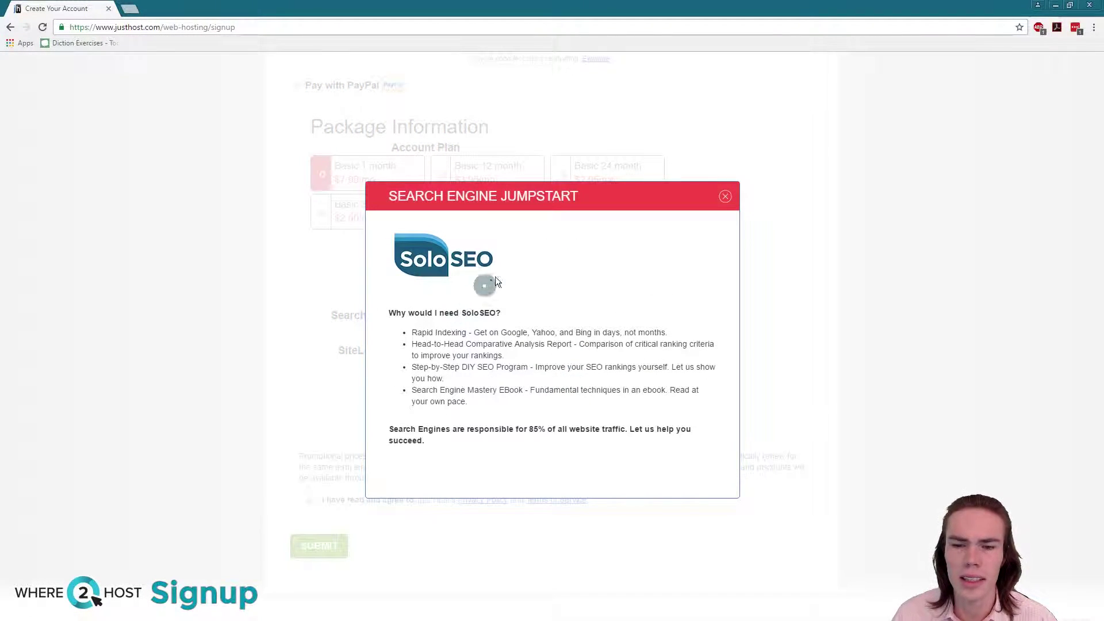
pyautogui.click(725, 198)
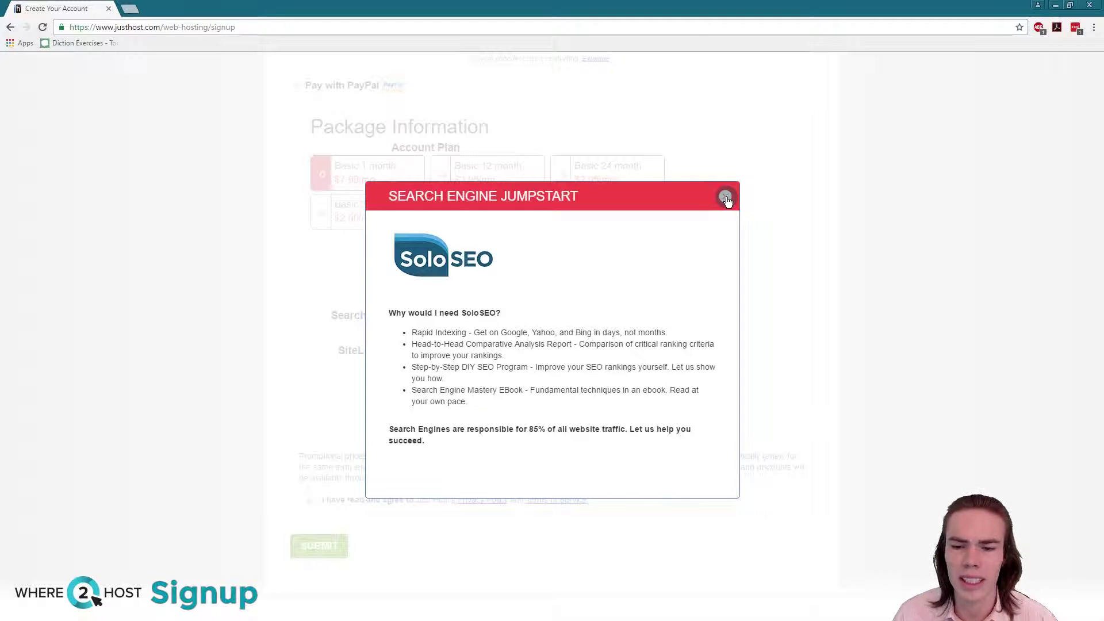
pyautogui.click(726, 198)
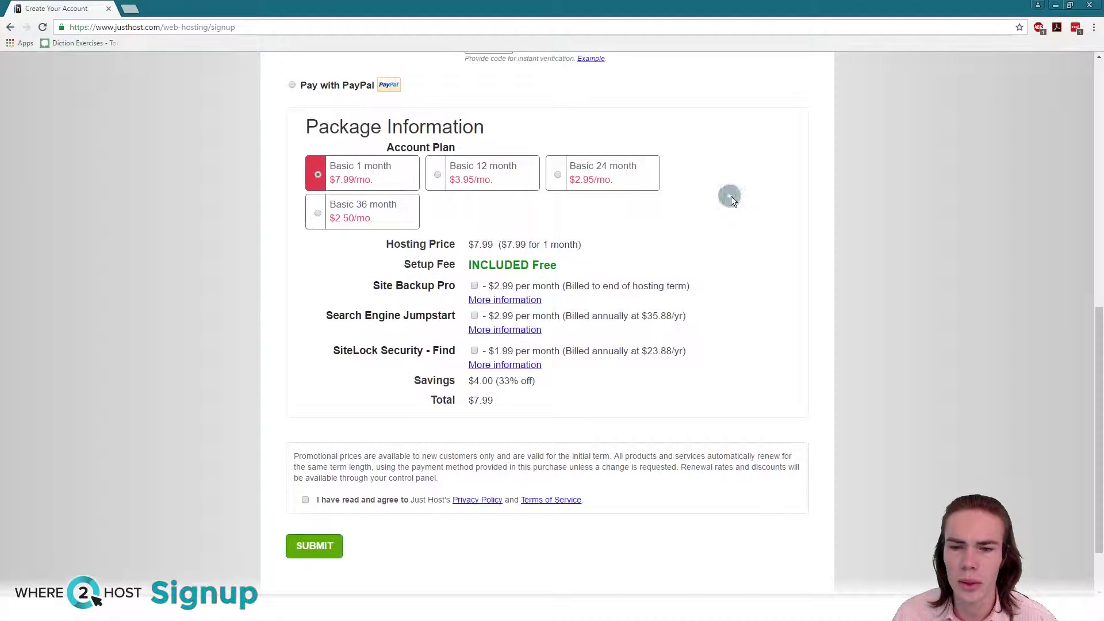
pyautogui.scroll(-2, 374, 381)
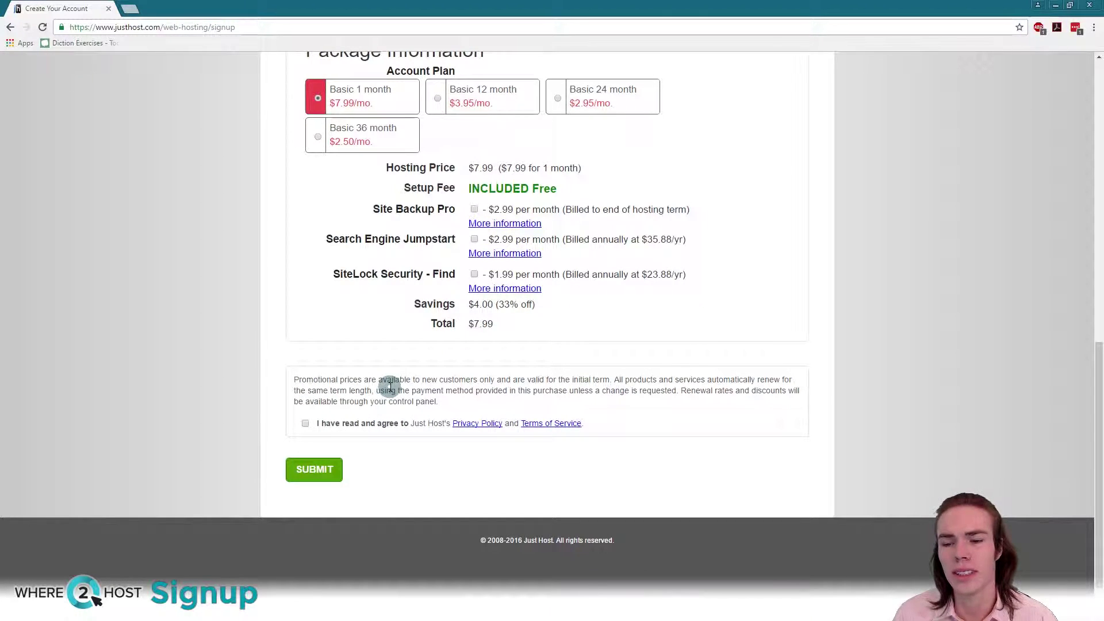
pyautogui.click(492, 388)
pyautogui.click(498, 388)
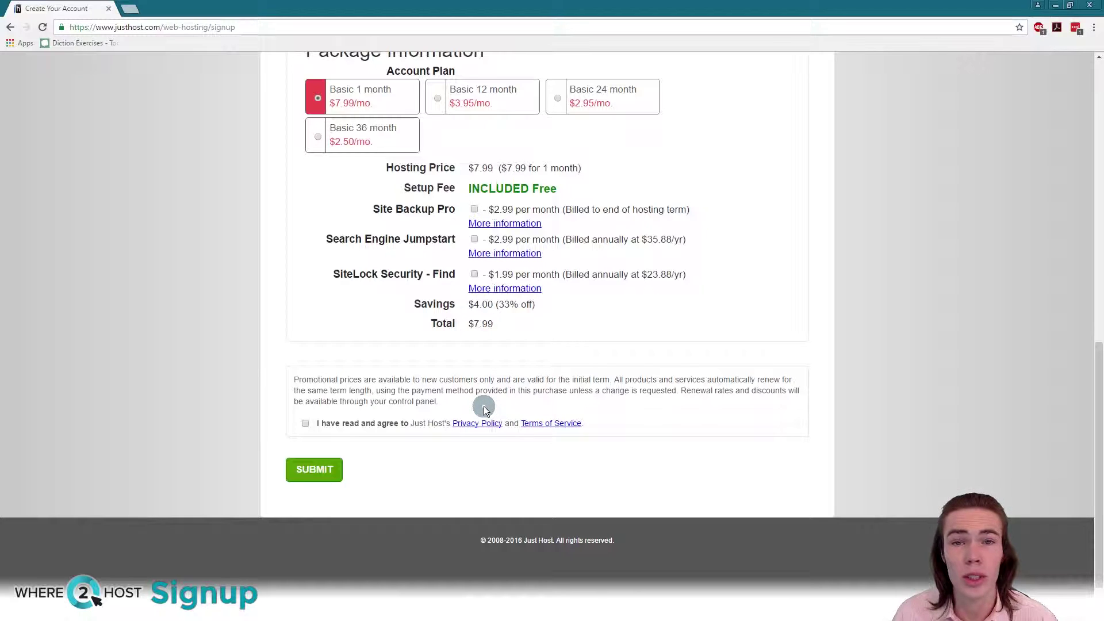
# Step: Agree to the privacy policy and terms with the order total at $7.99
pyautogui.click(305, 424)
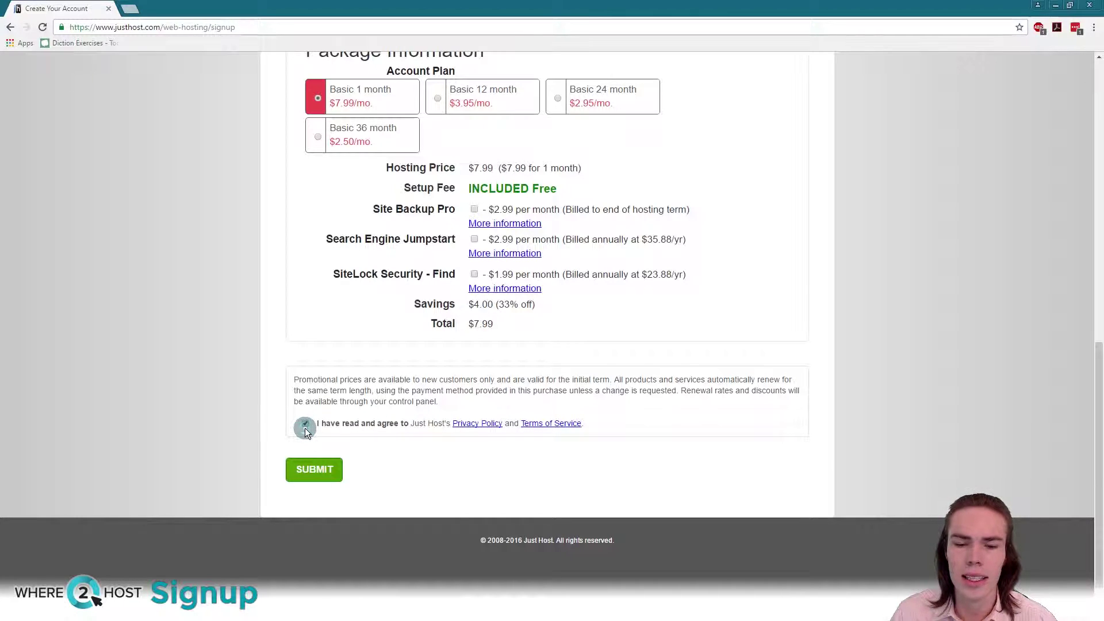
pyautogui.scroll(9, 438, 402)
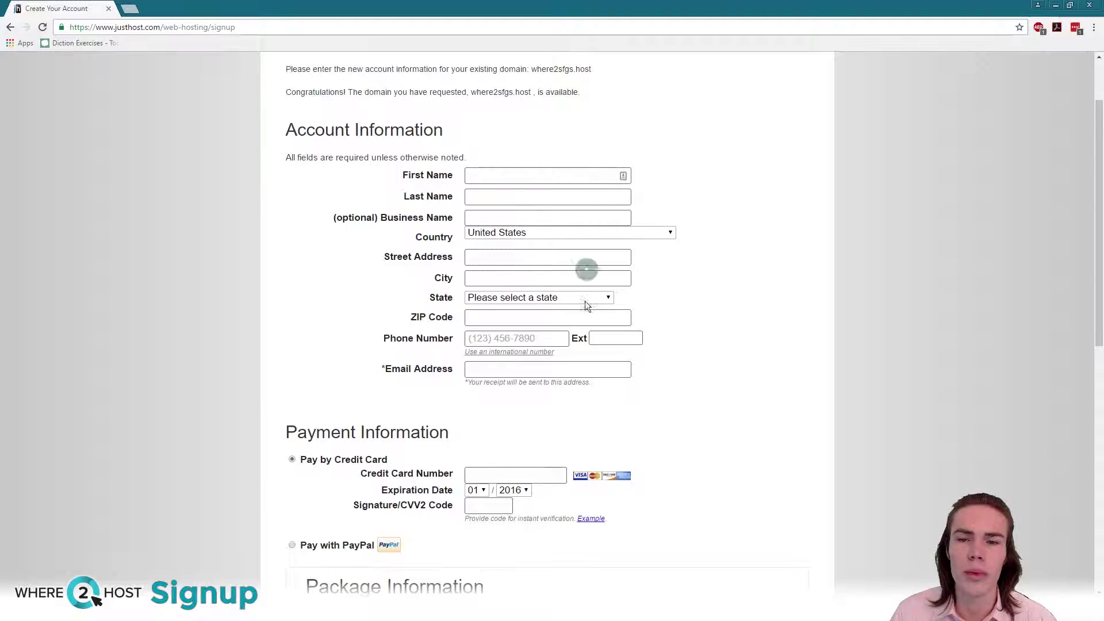
pyautogui.scroll(-1, 397, 288)
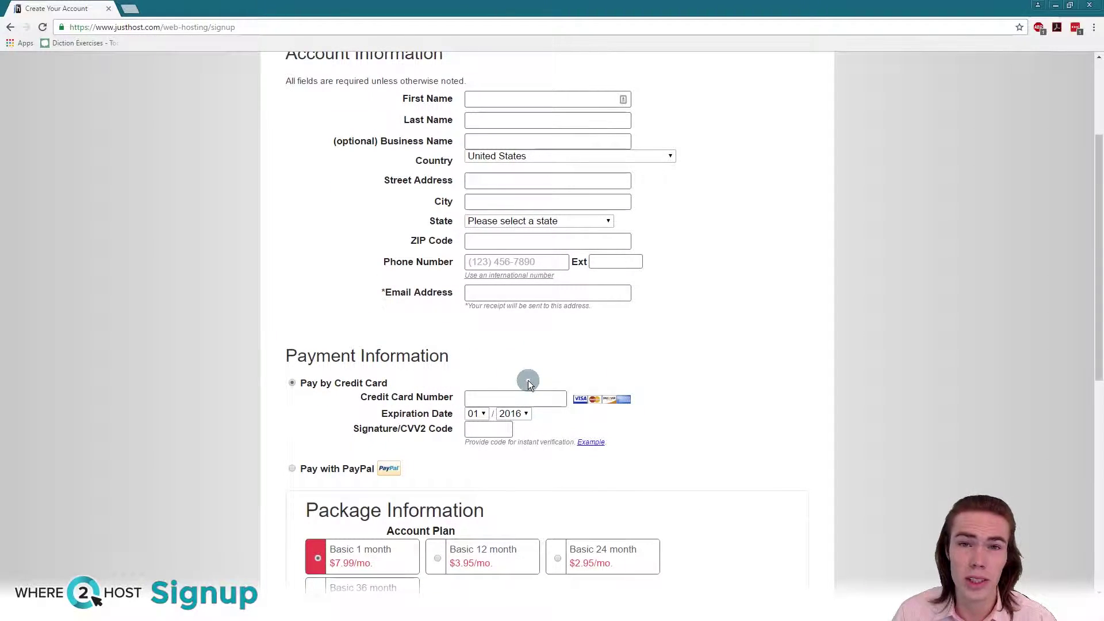
pyautogui.scroll(-7, 533, 377)
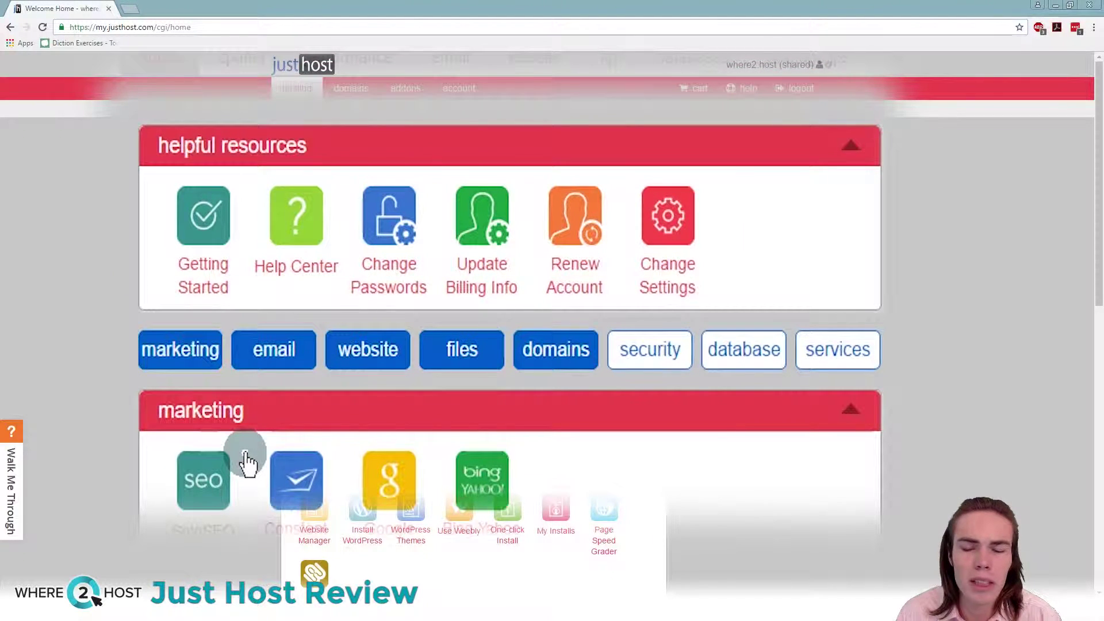
# Step: Scroll through the Just Host home dashboard's helpful resources and marketing tools
pyautogui.scroll(-3, 246, 460)
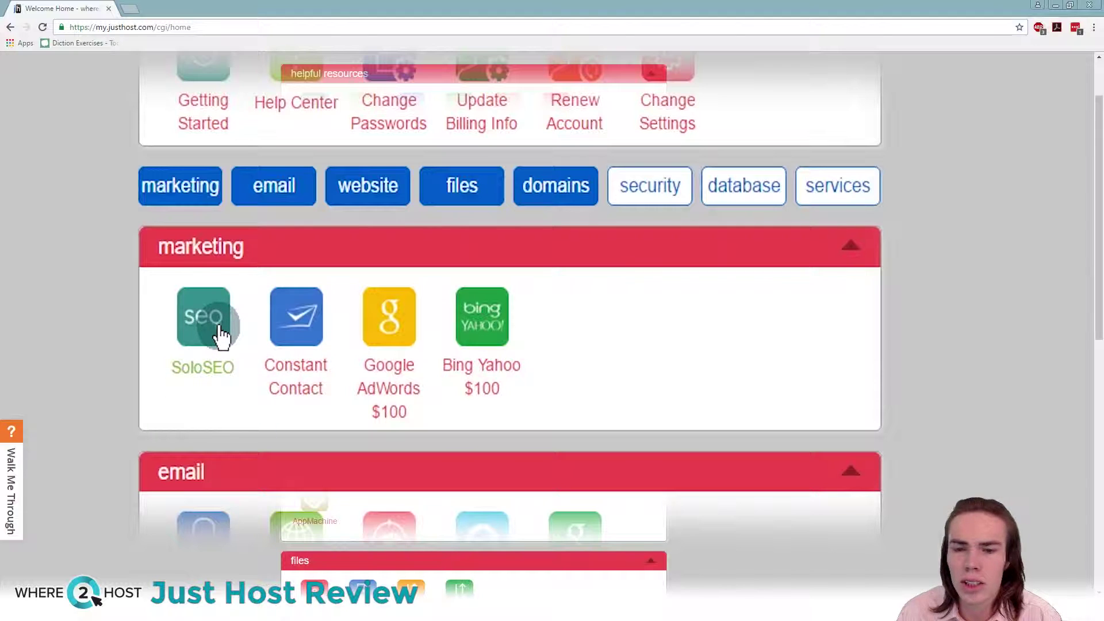
pyautogui.scroll(-3, 218, 328)
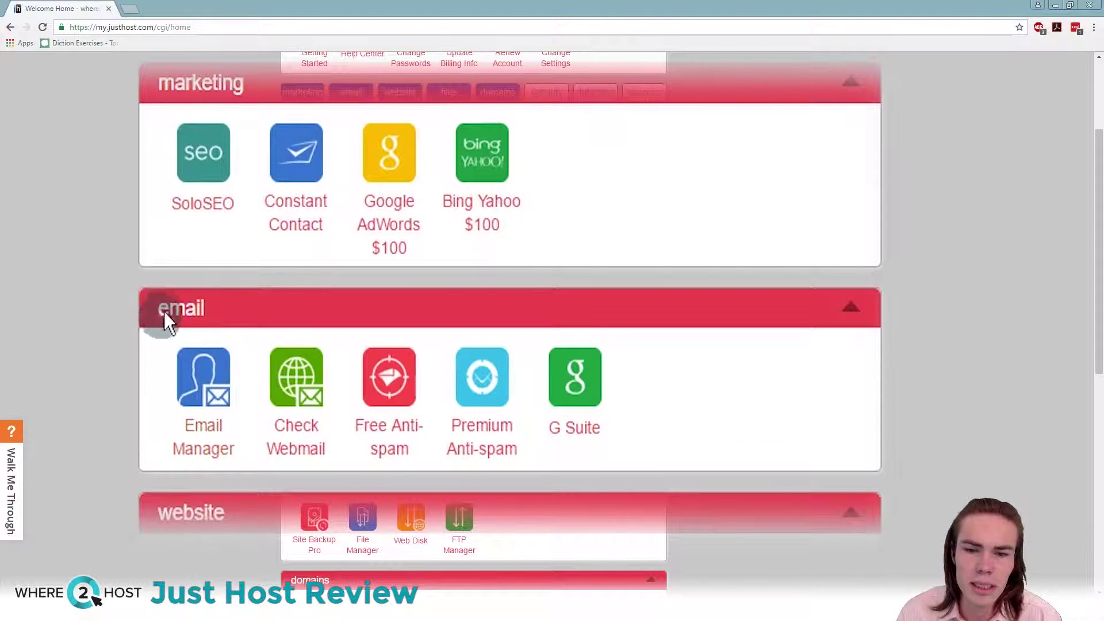
pyautogui.scroll(-8, 213, 483)
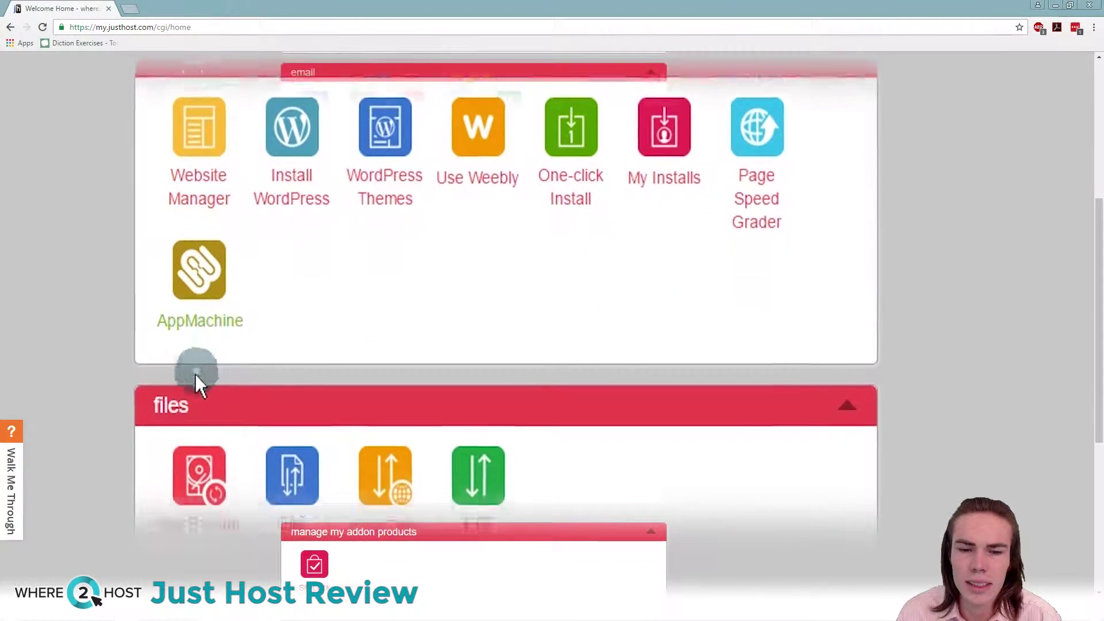
pyautogui.scroll(-6, 198, 377)
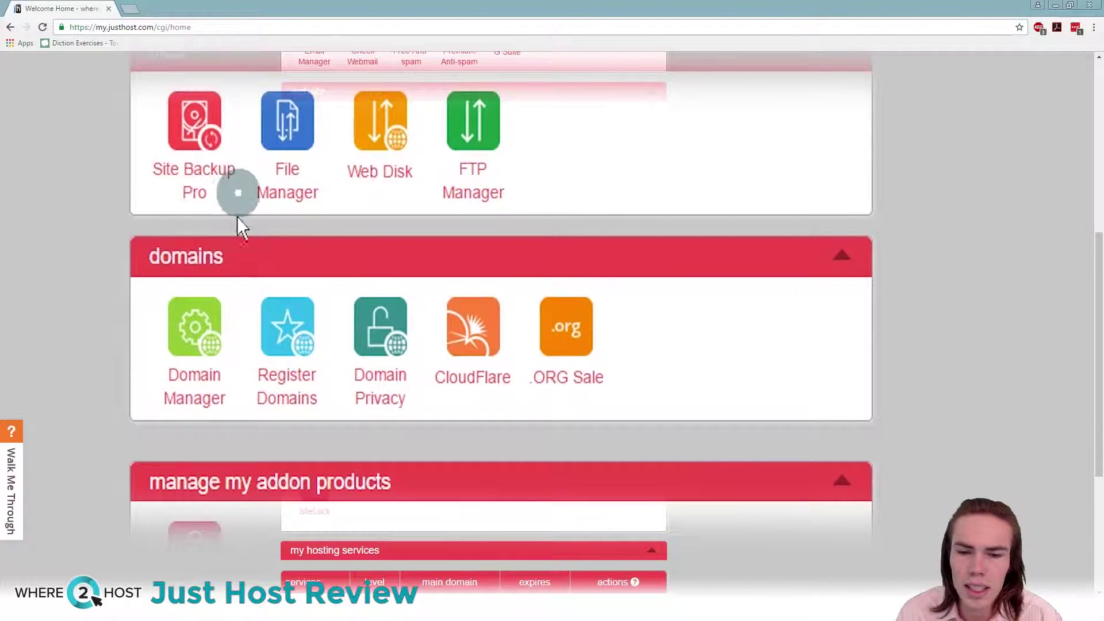
pyautogui.scroll(-3, 305, 210)
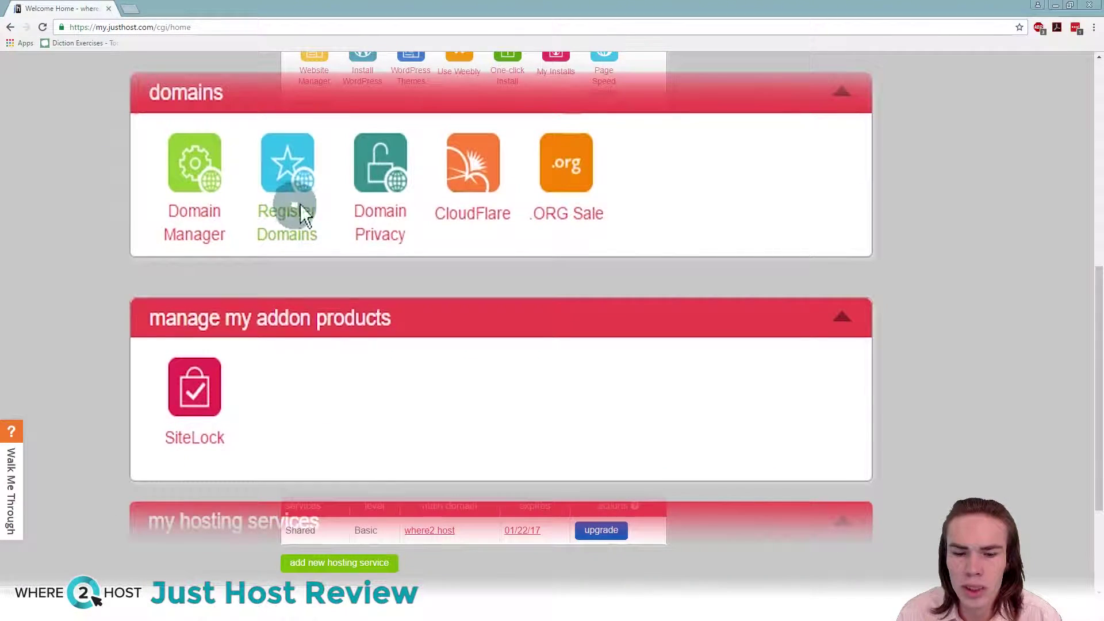
pyautogui.scroll(-3, 292, 375)
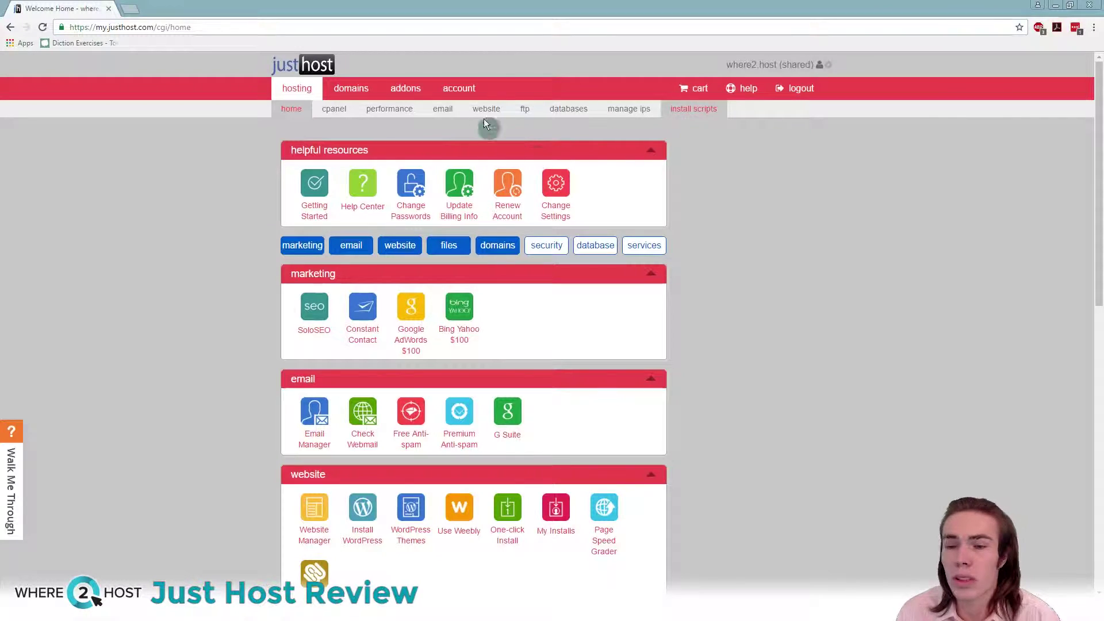
pyautogui.scroll(-3, 382, 333)
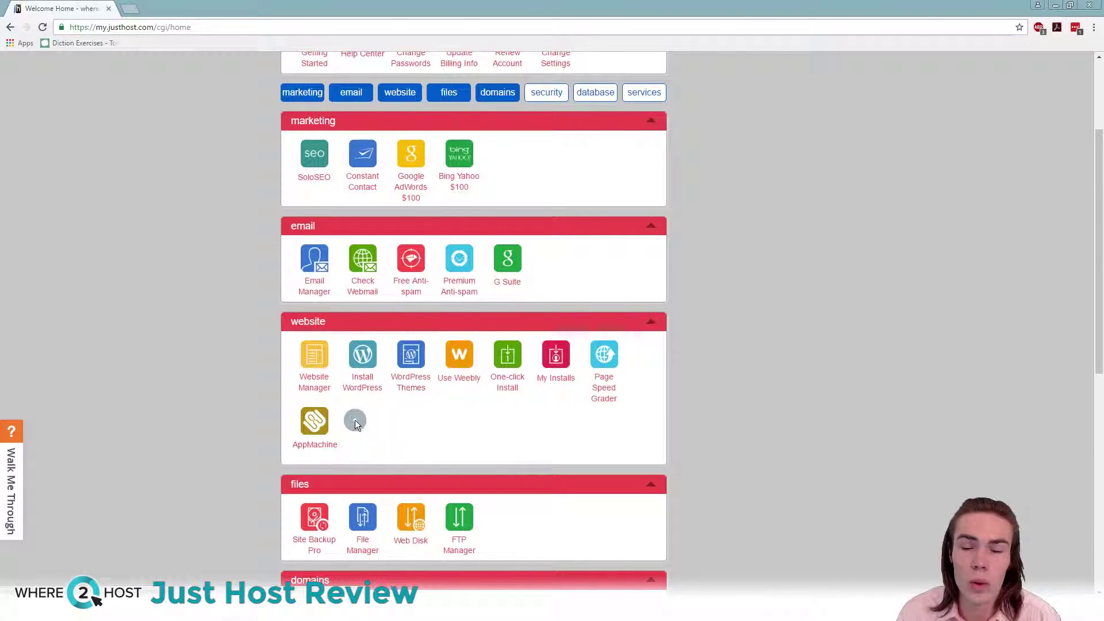
pyautogui.scroll(3, 411, 345)
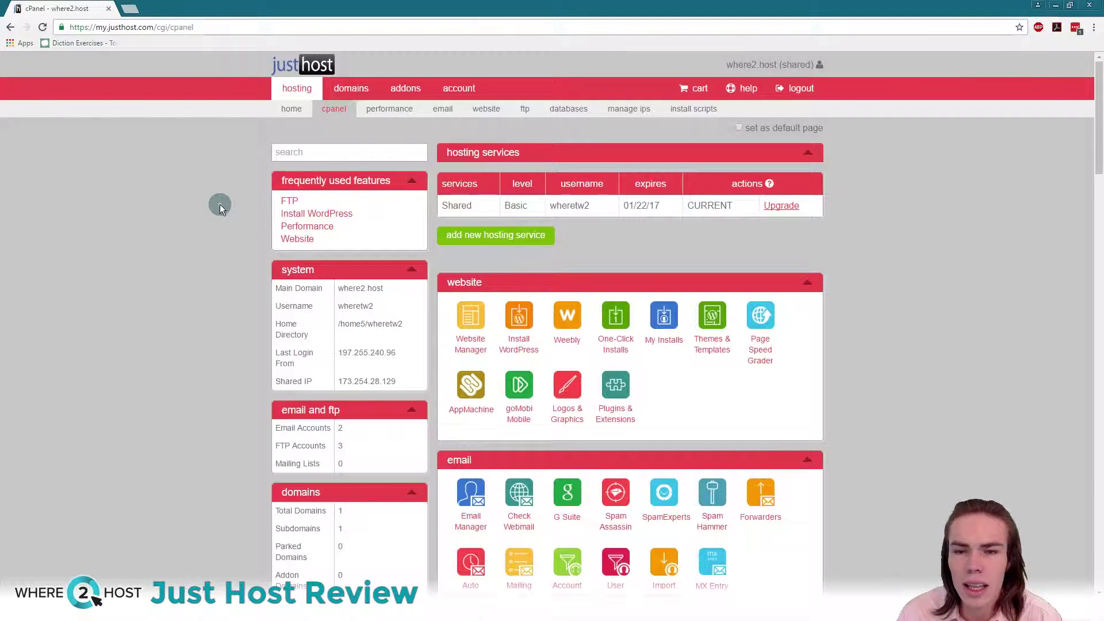
pyautogui.scroll(-1, 309, 219)
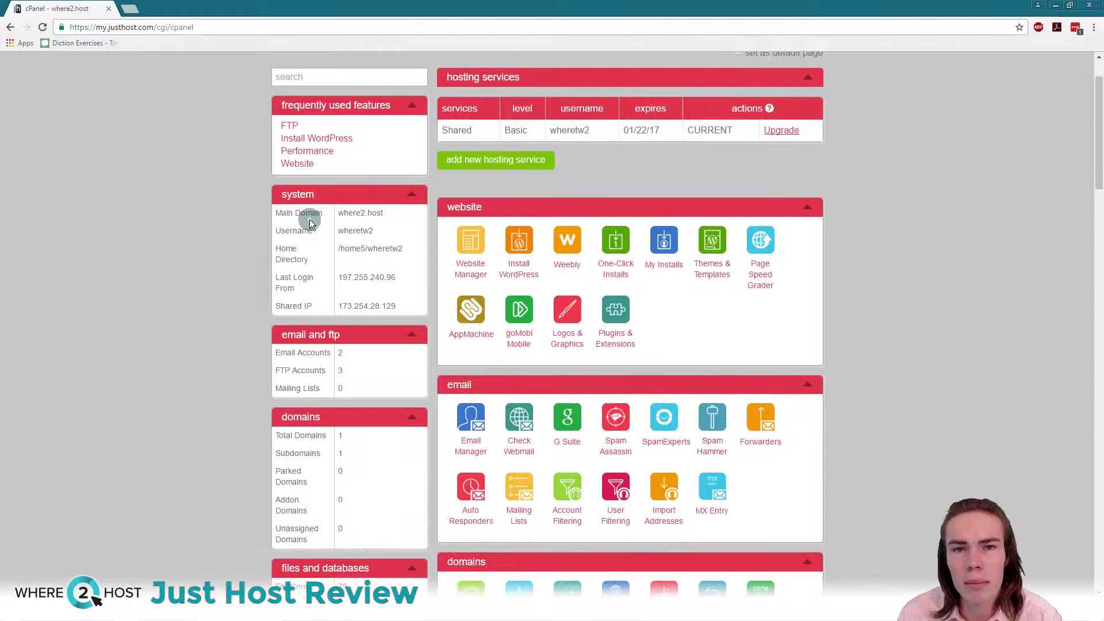
pyautogui.scroll(1, 164, 293)
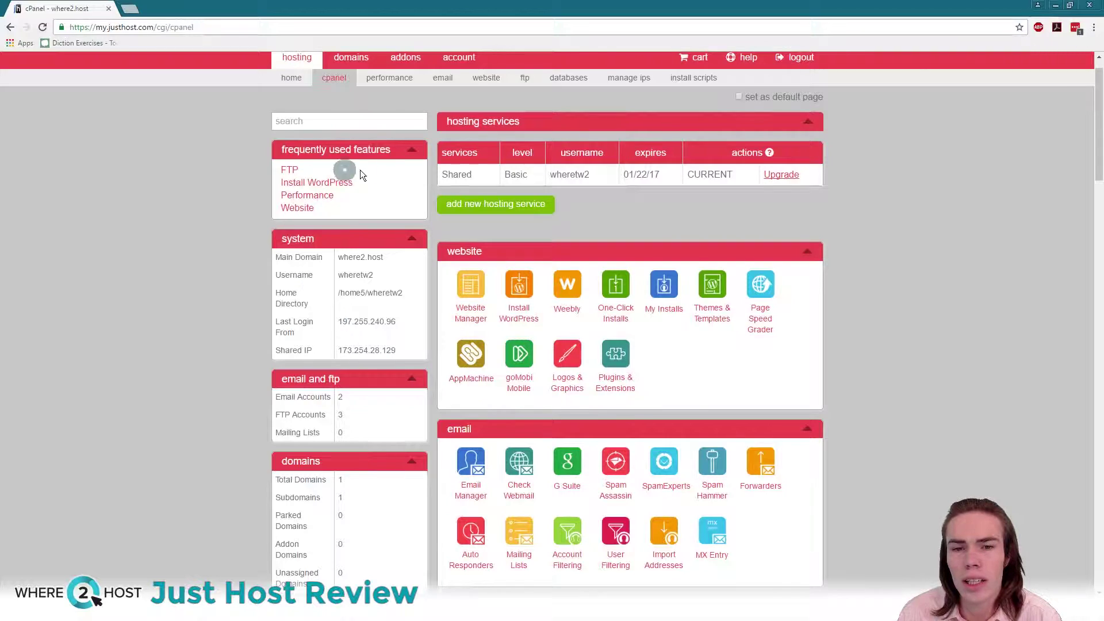
pyautogui.scroll(1, 357, 177)
pyautogui.scroll(1, 365, 206)
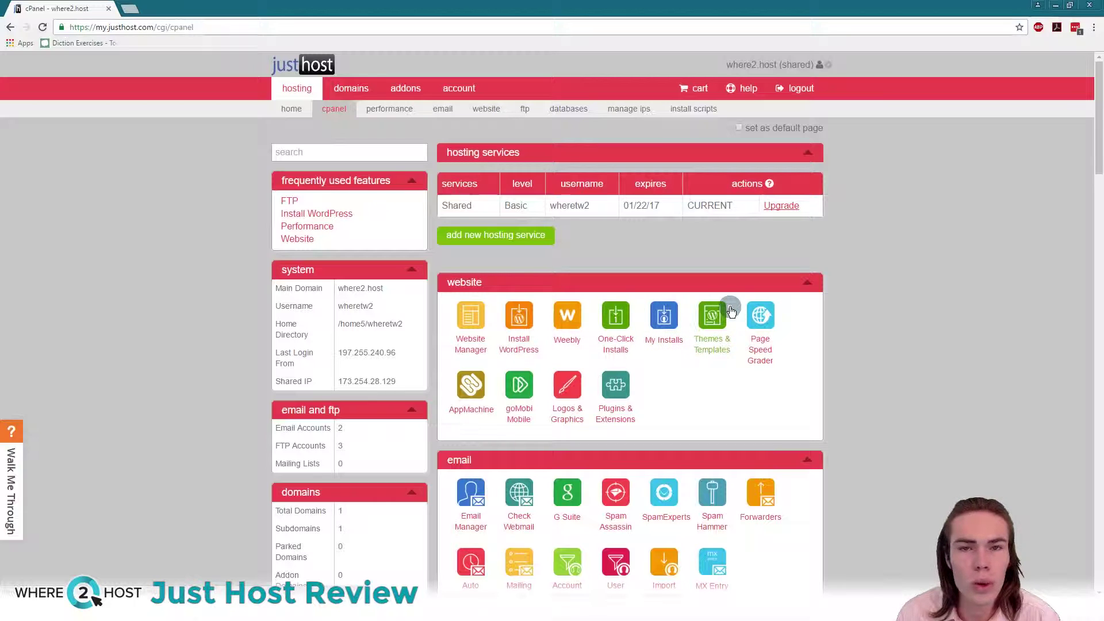
pyautogui.click(312, 200)
pyautogui.click(345, 214)
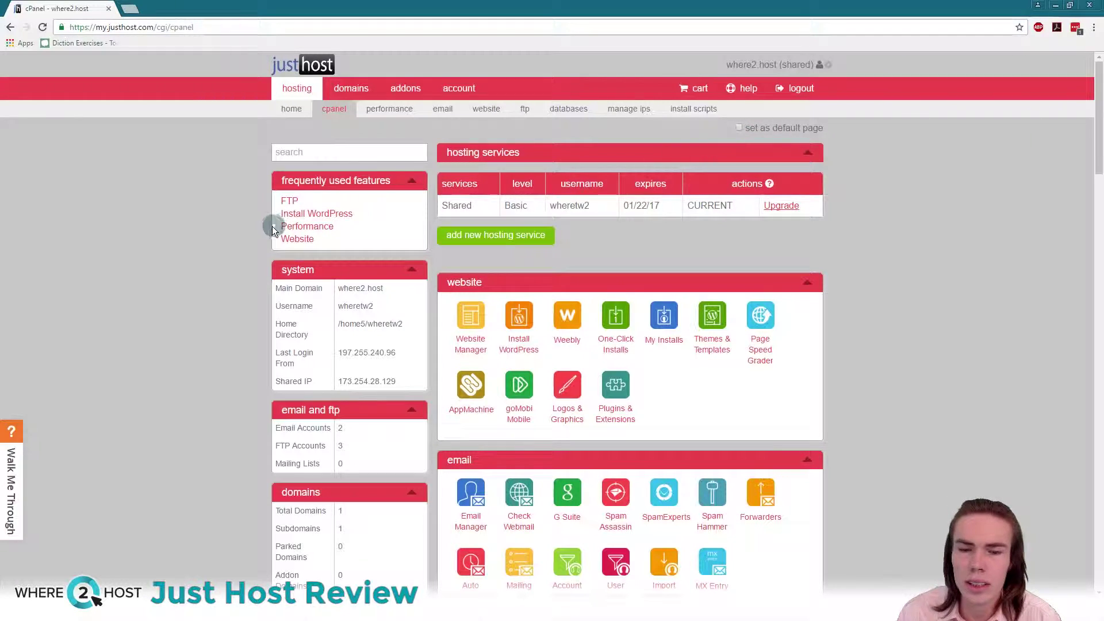
pyautogui.scroll(-1, 224, 240)
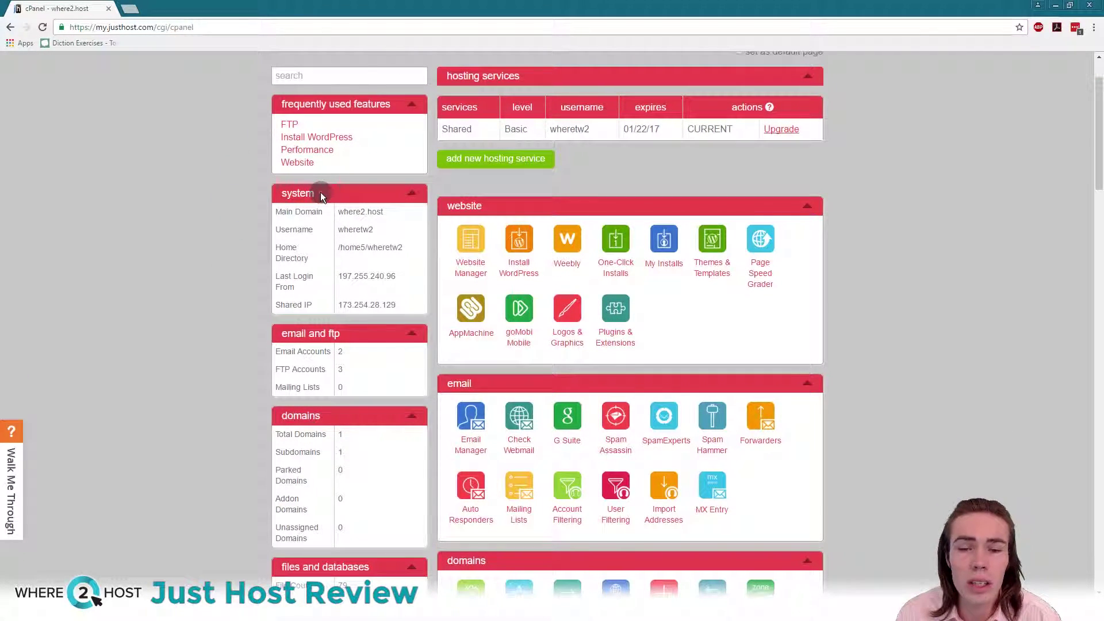
pyautogui.scroll(-2, 326, 211)
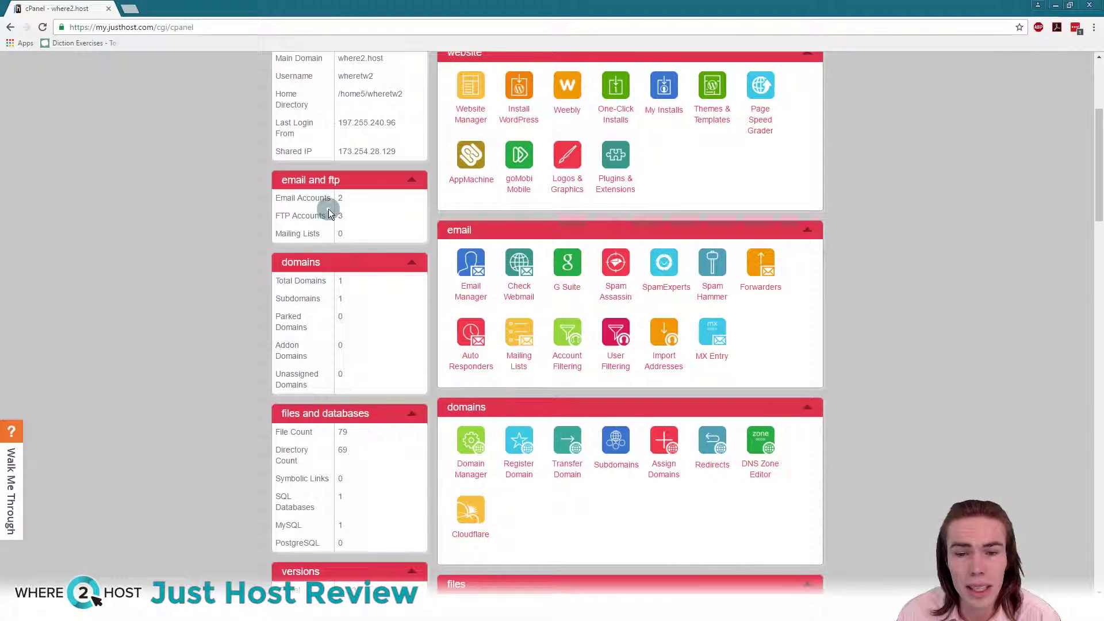
pyautogui.scroll(-1, 329, 209)
pyautogui.scroll(-1, 320, 216)
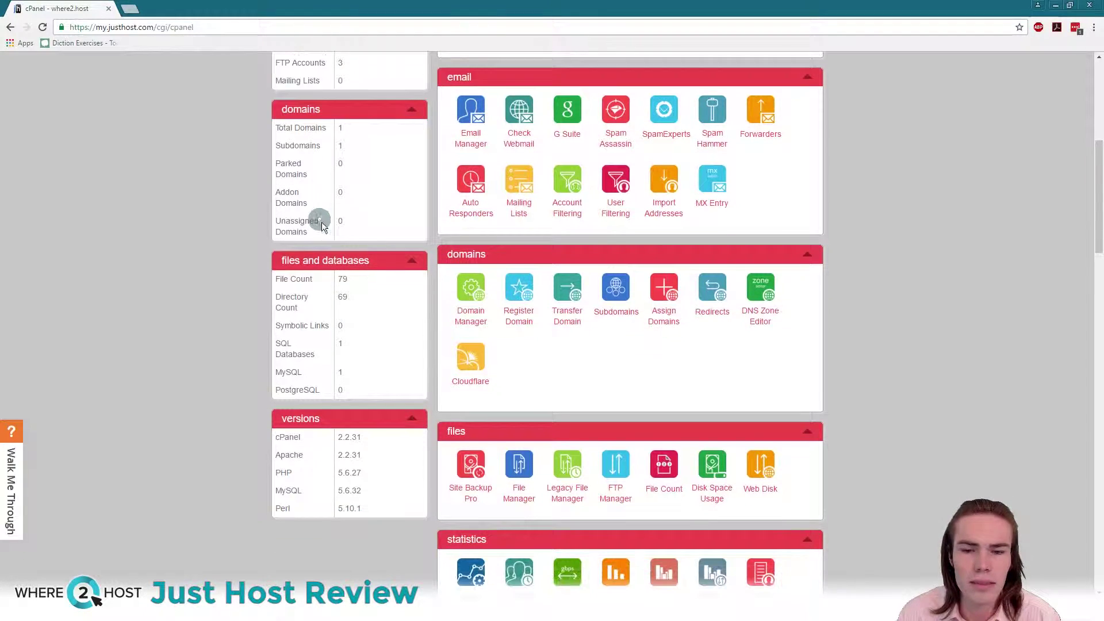
pyautogui.scroll(-1, 385, 253)
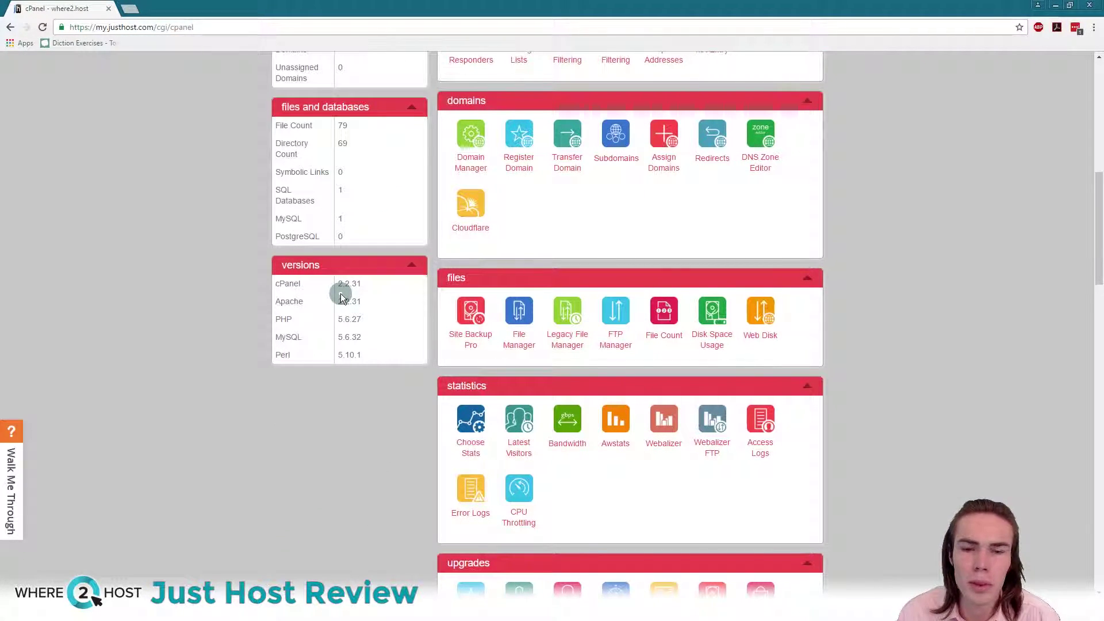
pyautogui.scroll(10, 344, 297)
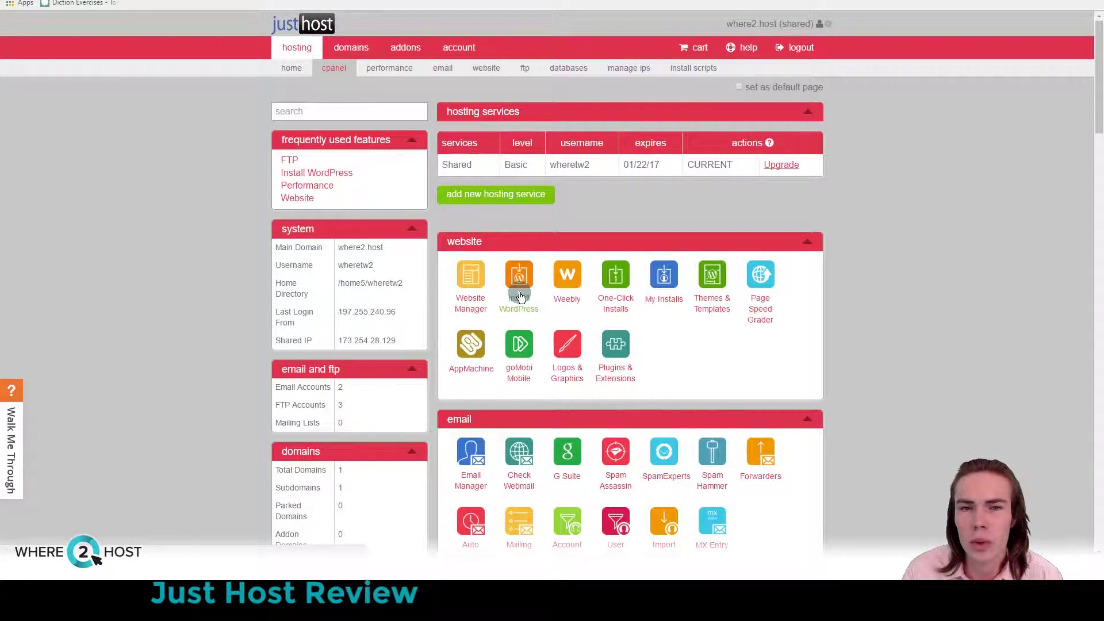
# Step: Open Install WordPress, compare MOJO's paid packages, and start the free do-it-yourself install
pyautogui.click(521, 296)
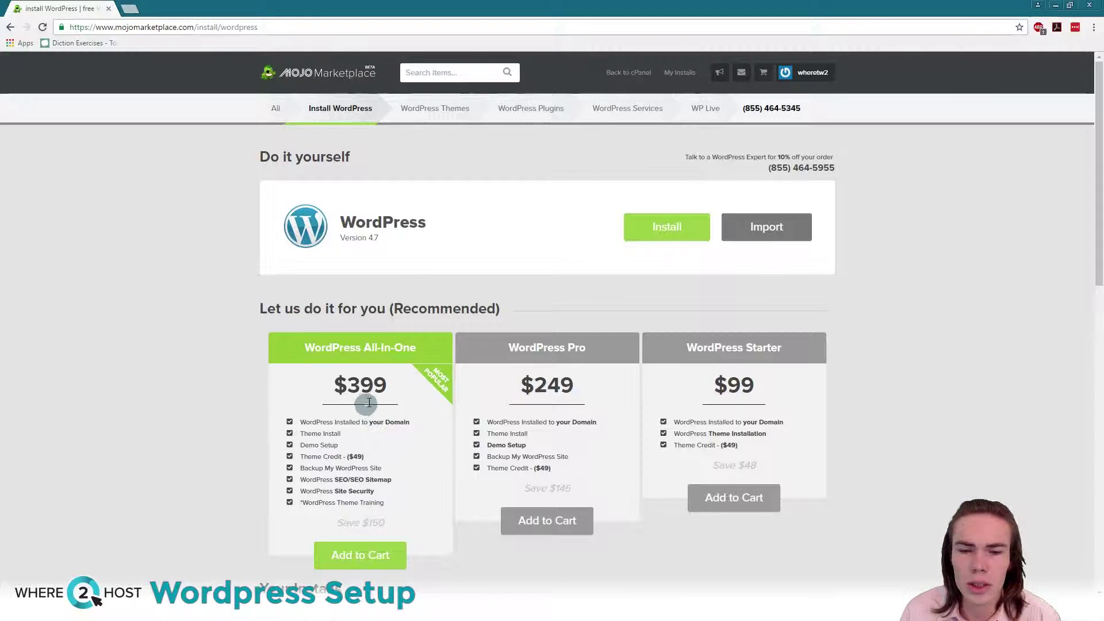
pyautogui.scroll(-2, 357, 412)
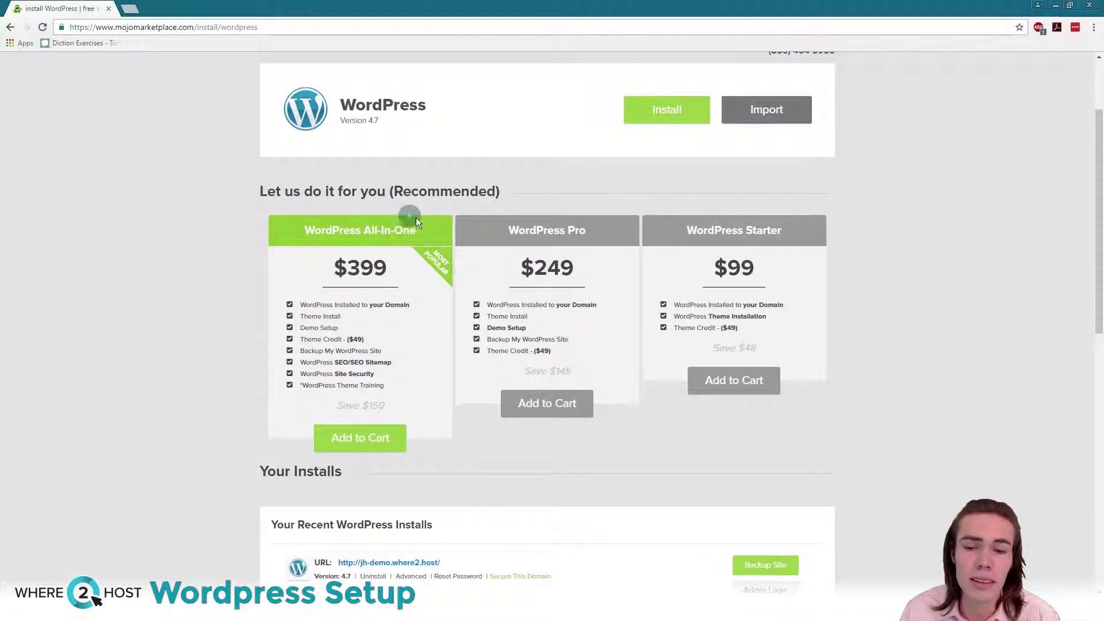
pyautogui.scroll(-1, 251, 296)
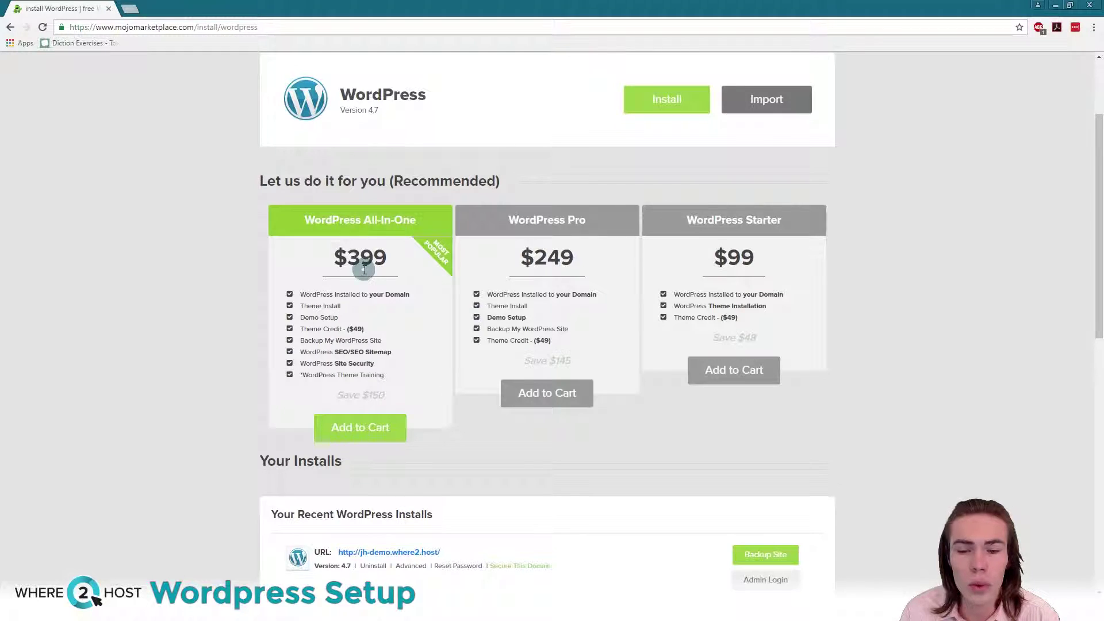
pyautogui.scroll(-1, 365, 261)
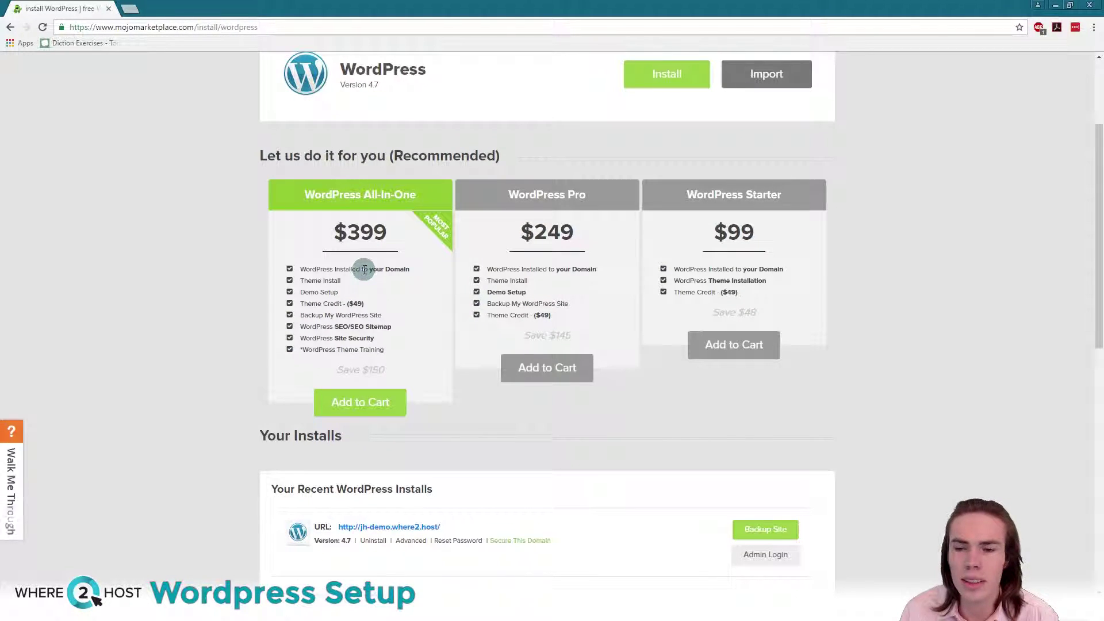
pyautogui.scroll(3, 619, 315)
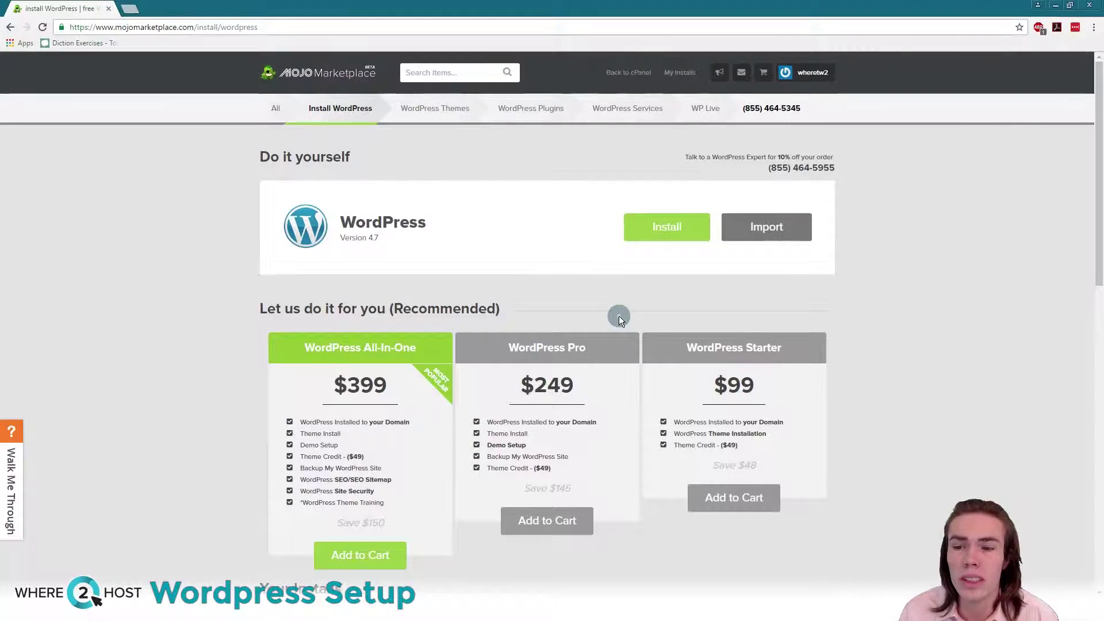
pyautogui.click(655, 226)
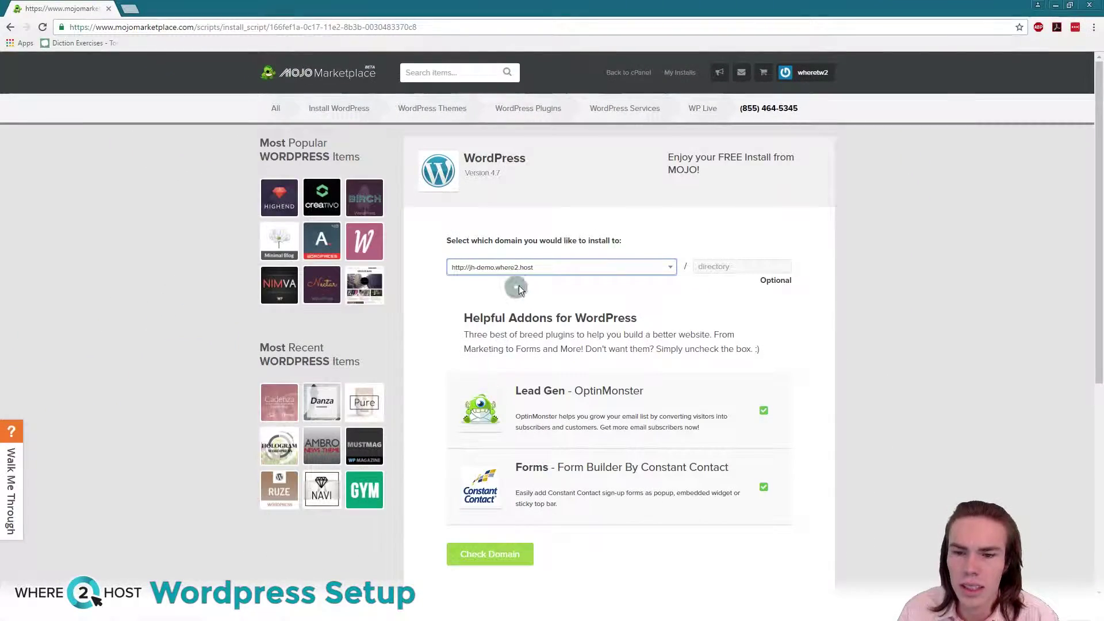
pyautogui.click(554, 268)
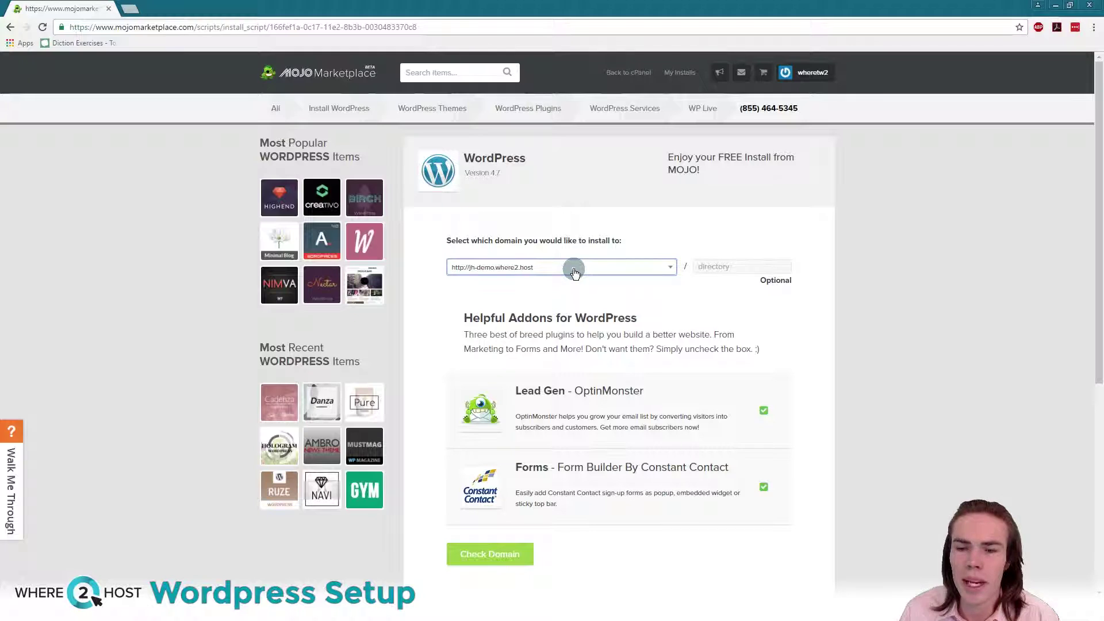
pyautogui.scroll(-1, 579, 326)
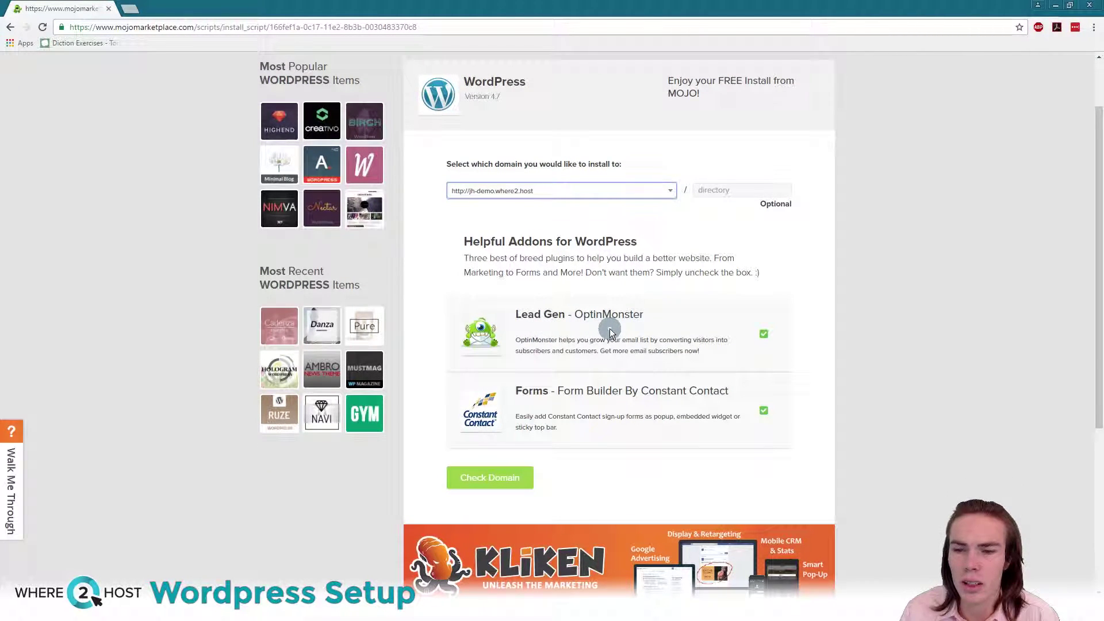
pyautogui.moveTo(510, 312); pyautogui.dragTo(670, 308)
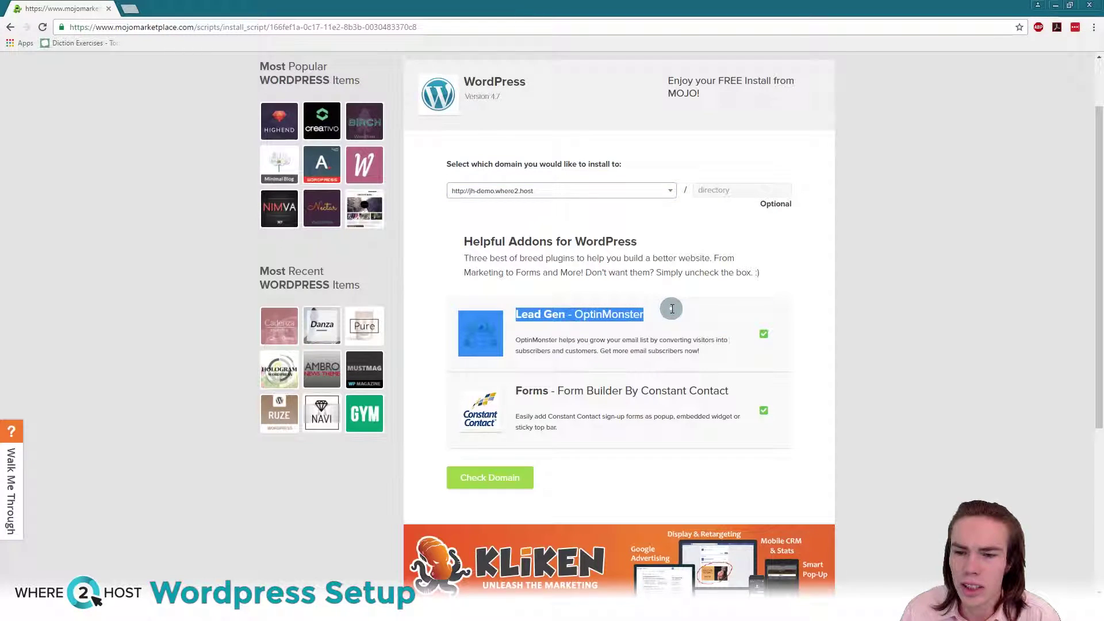
pyautogui.click(671, 308)
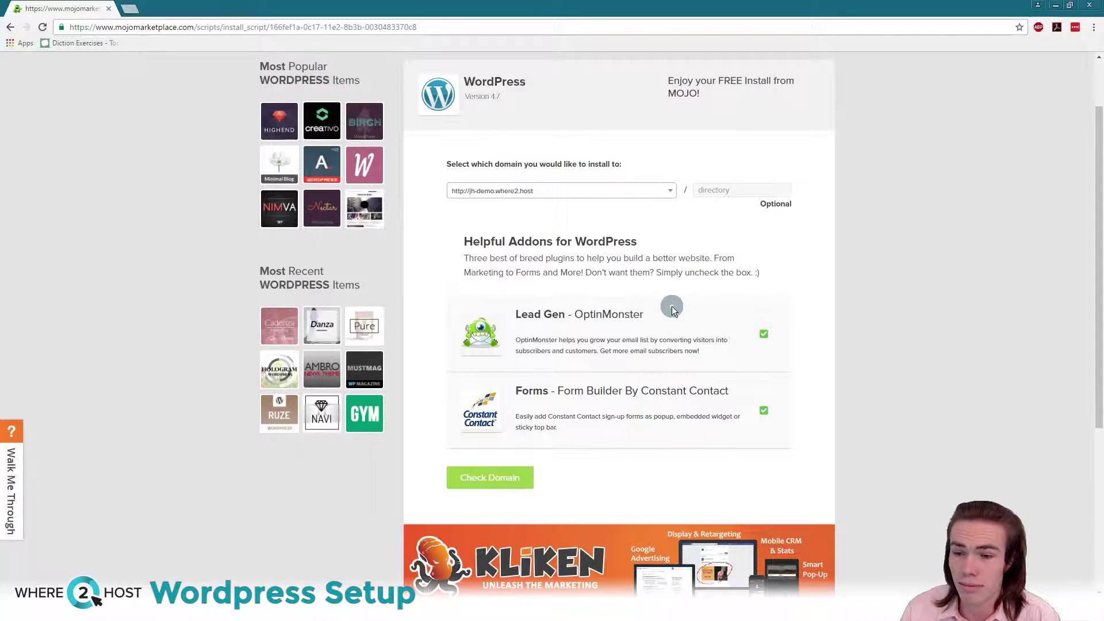
pyautogui.scroll(-1, 671, 305)
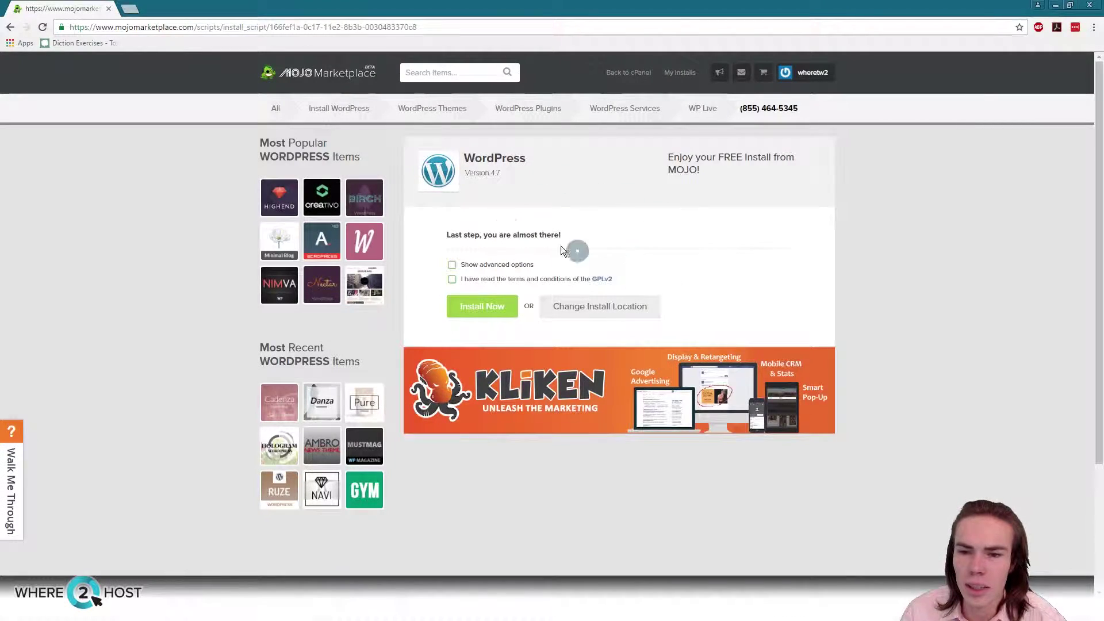
# Step: In advanced options, set site name 'Just Host Demo Site', admin username 'admin' and an admin password
pyautogui.click(451, 266)
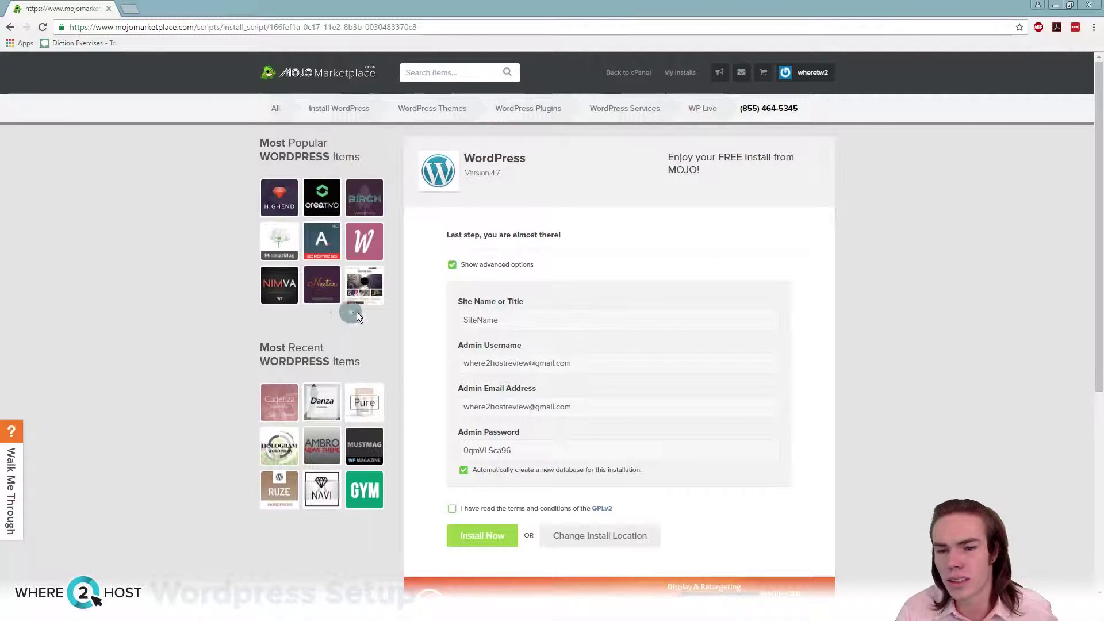
pyautogui.doubleClick(461, 318)
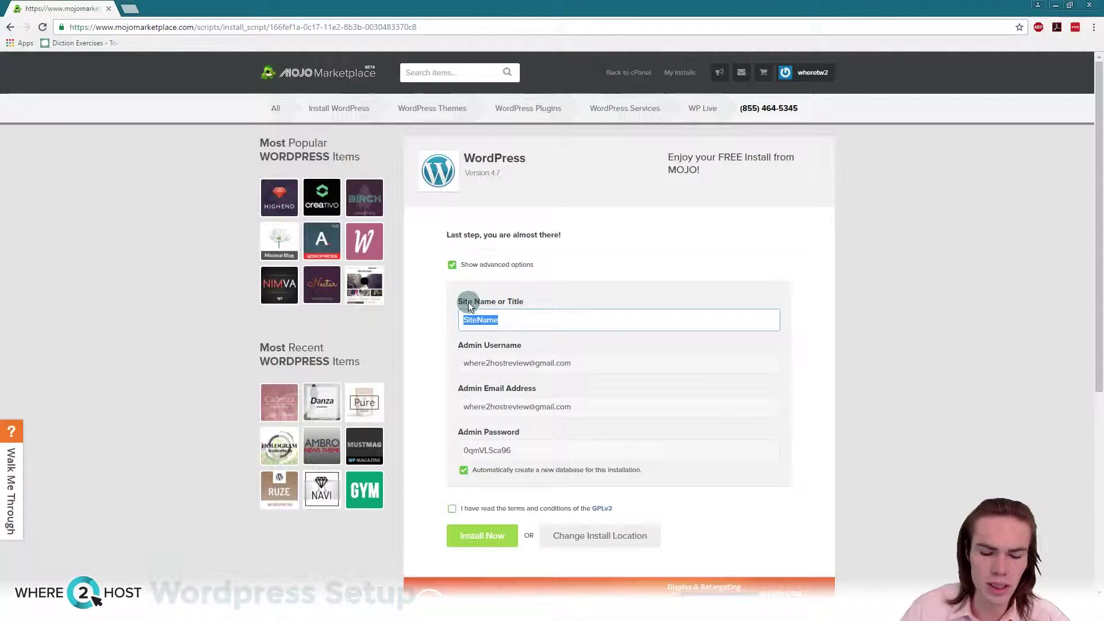
pyautogui.write('Just Host Demo Site')
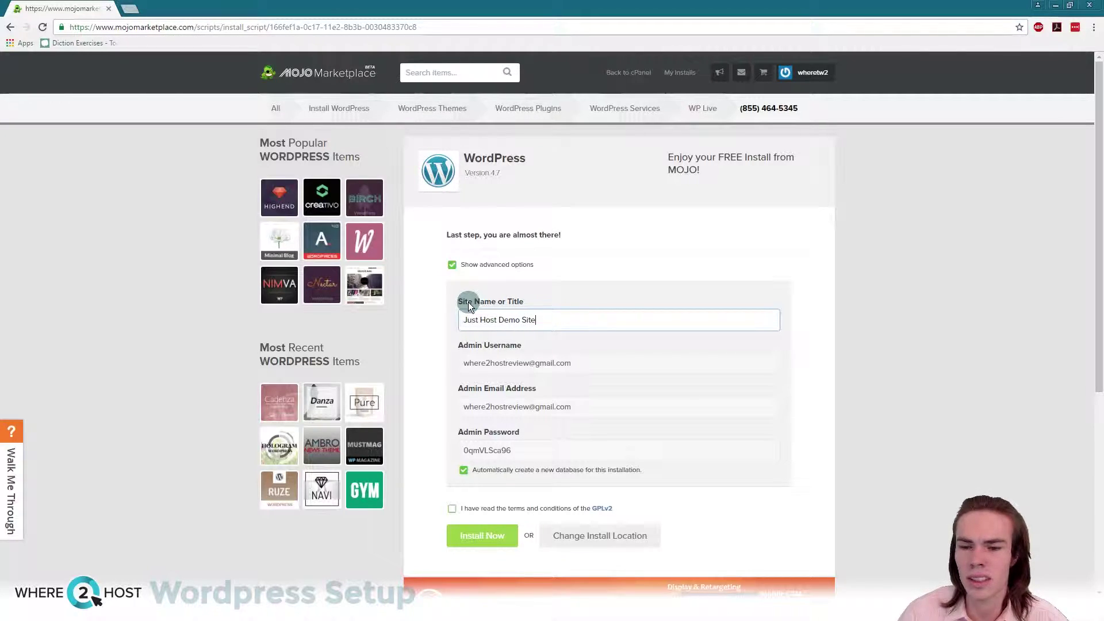
pyautogui.press('Tab')
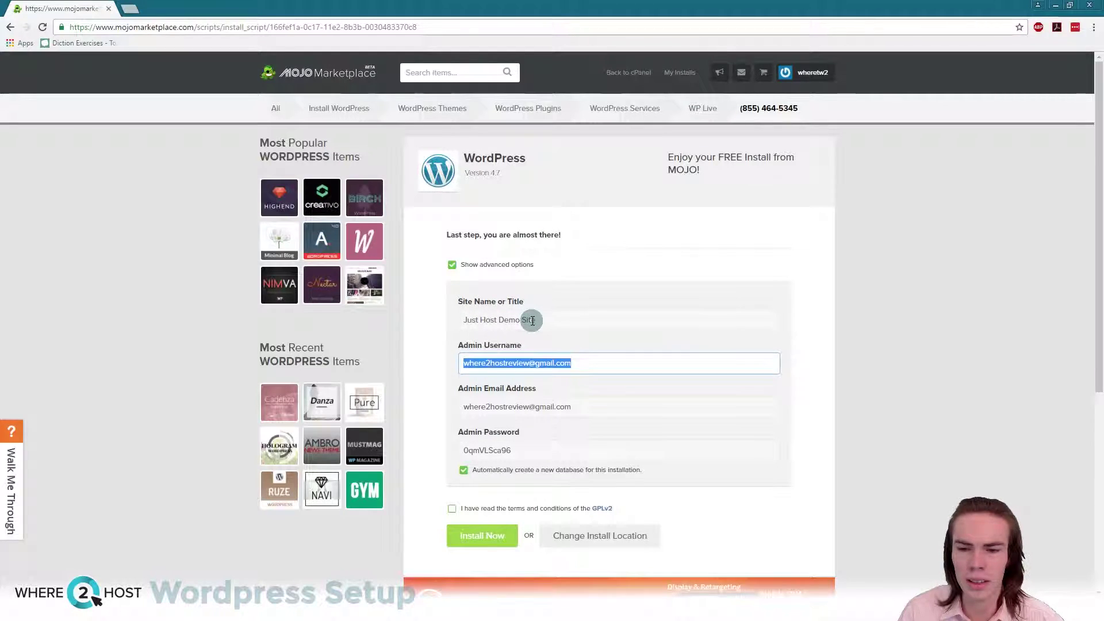
pyautogui.write('admin')
pyautogui.press('Tab')
pyautogui.press('Tab')
pyautogui.write('!')
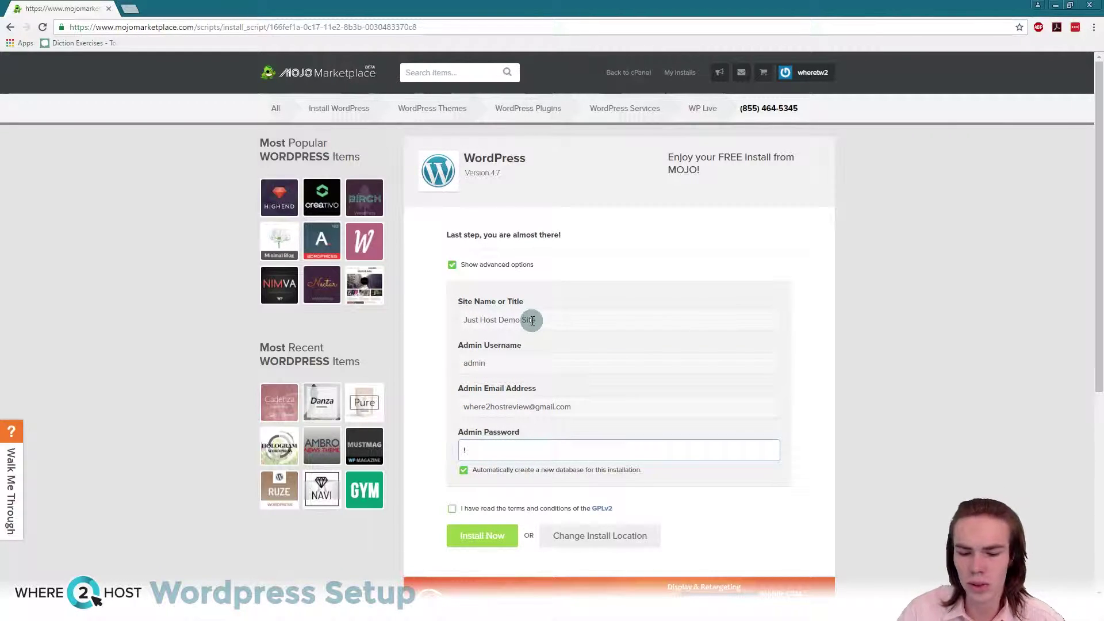
# Step: Accept the GPLv2 terms and launch the WordPress installation
pyautogui.scroll(-3, 531, 320)
pyautogui.click(452, 356)
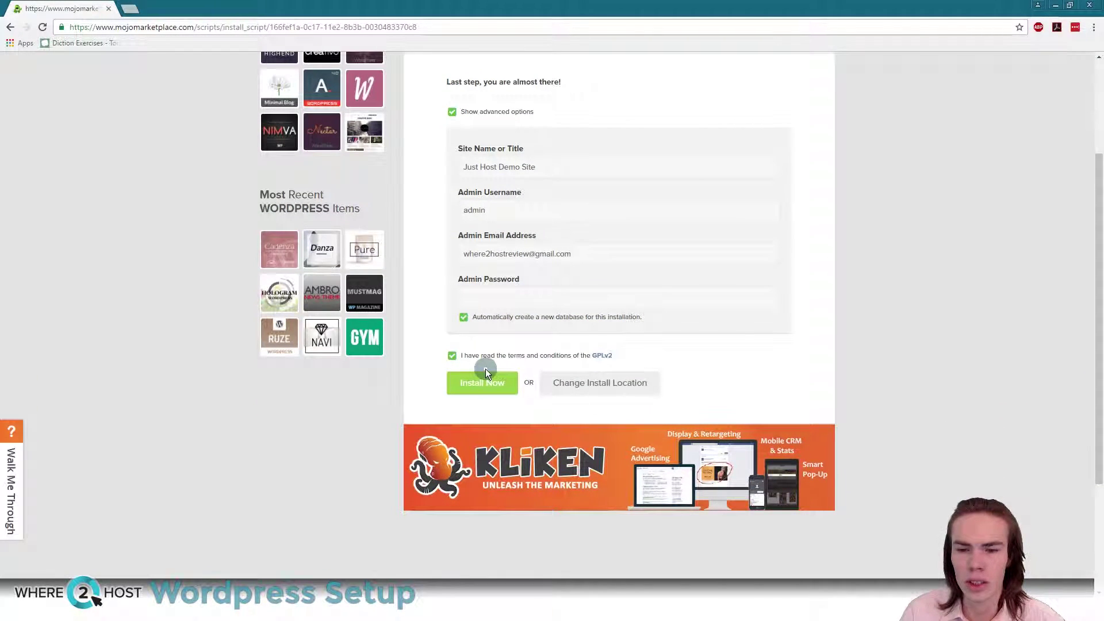
pyautogui.scroll(2, 480, 357)
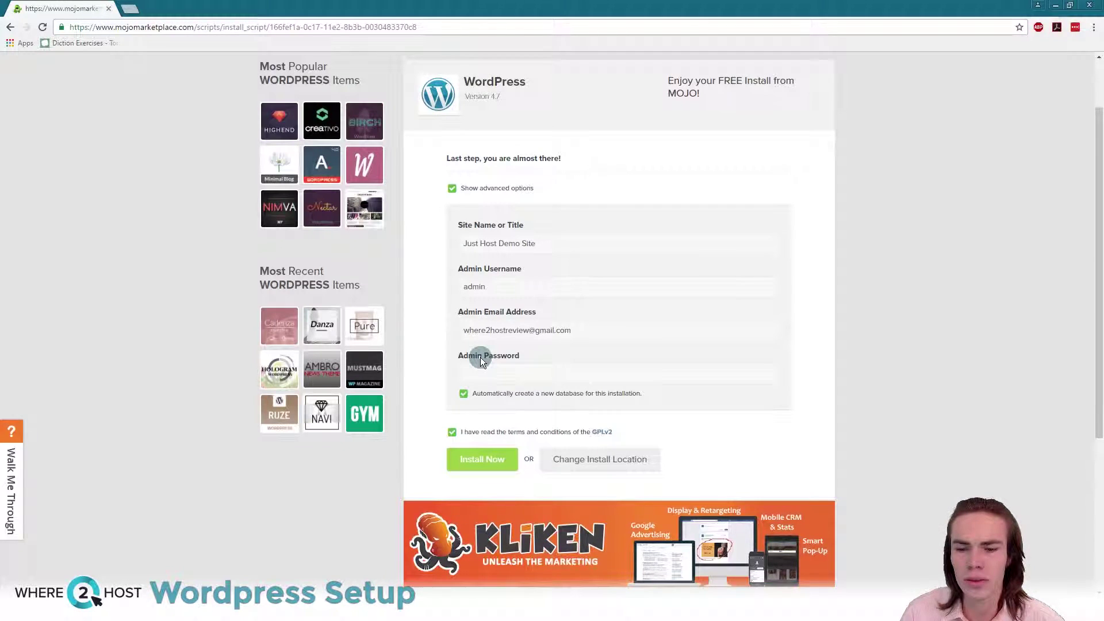
pyautogui.click(484, 463)
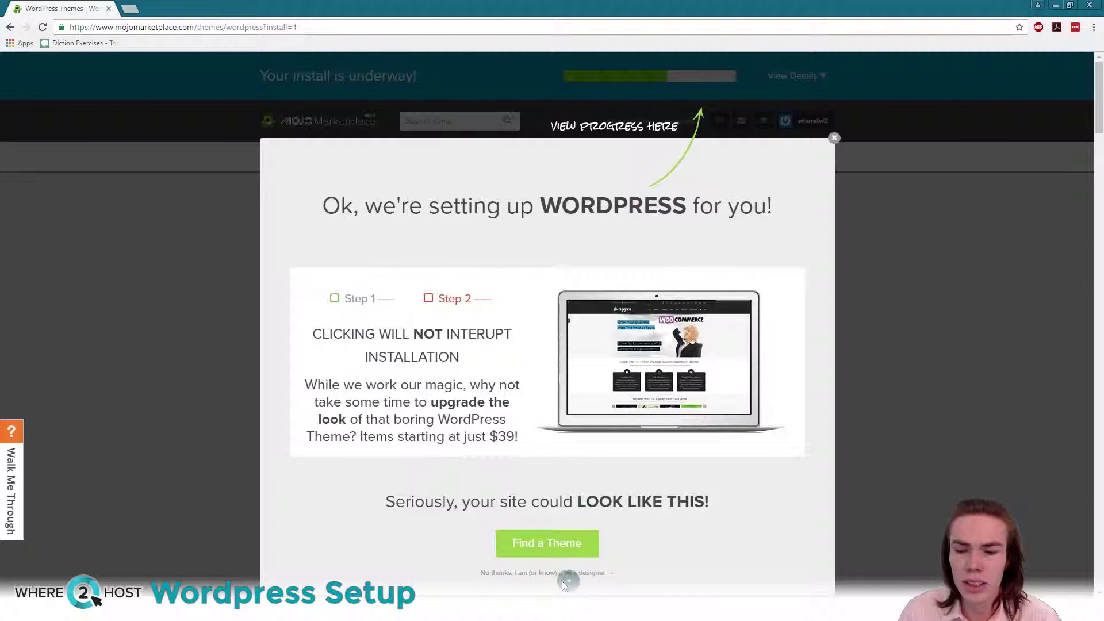
# Step: Dismiss the theme upsell and follow the install progress details until it completes
pyautogui.click(539, 545)
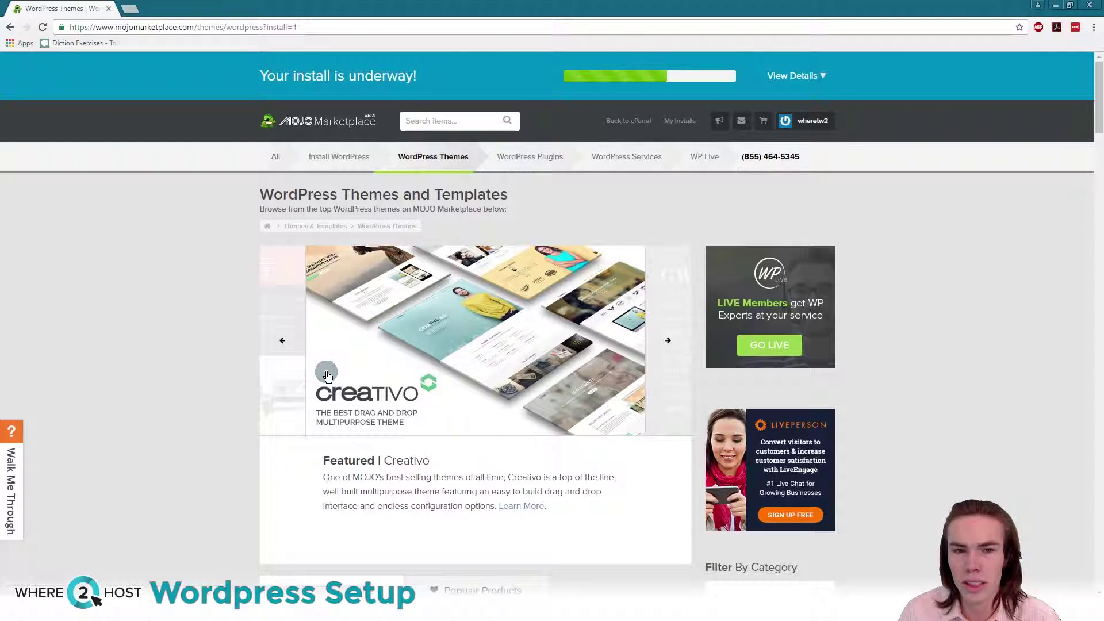
pyautogui.scroll(-8, 432, 375)
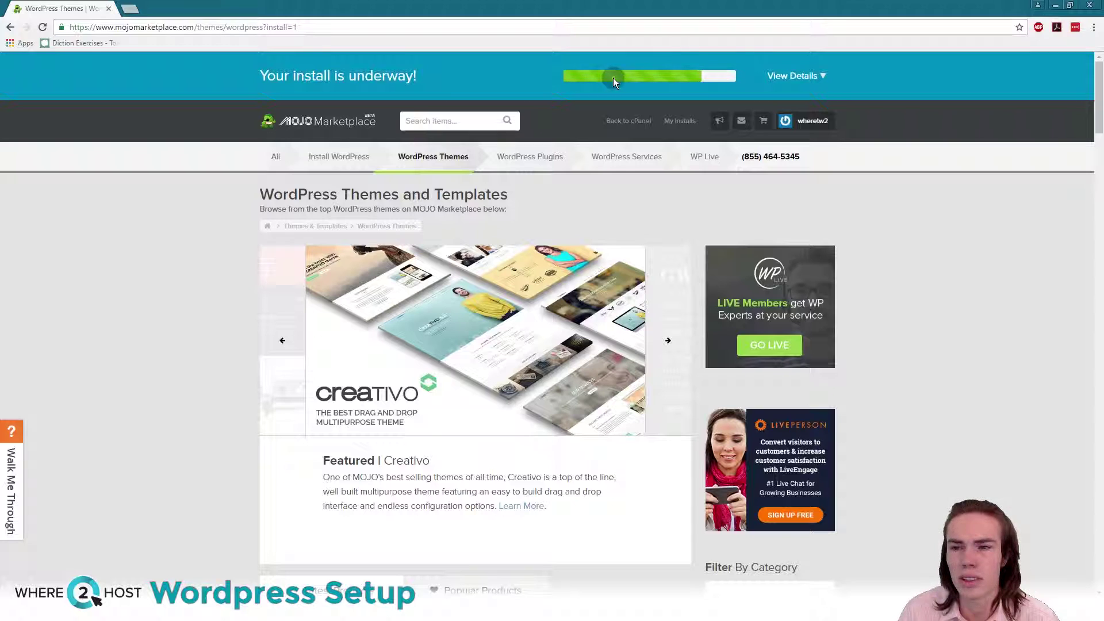
pyautogui.click(794, 76)
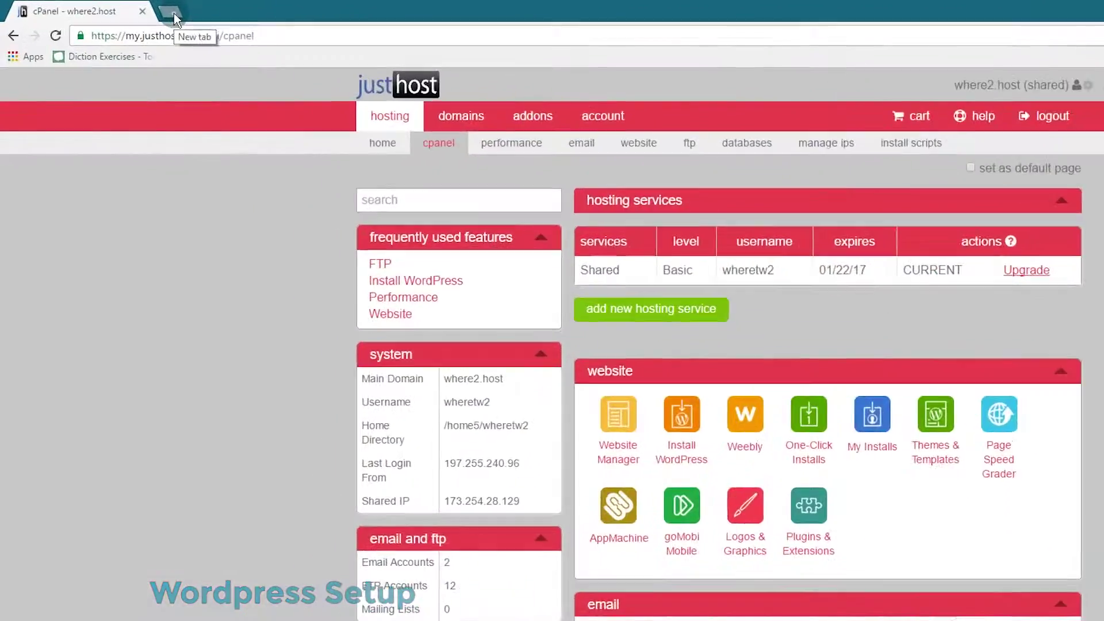
# Step: Load jh-demo.where2.host in a new Chrome tab and scroll its homepage
pyautogui.click(132, 11)
pyautogui.write('jh-demo.where2.host')
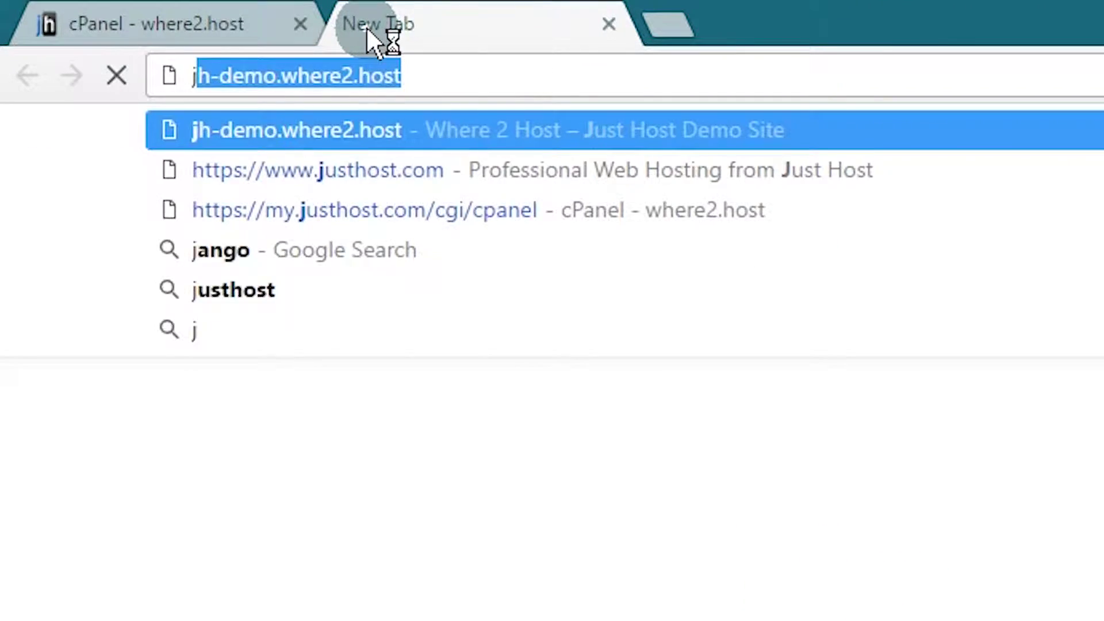
pyautogui.press('End')
pyautogui.press('Return')
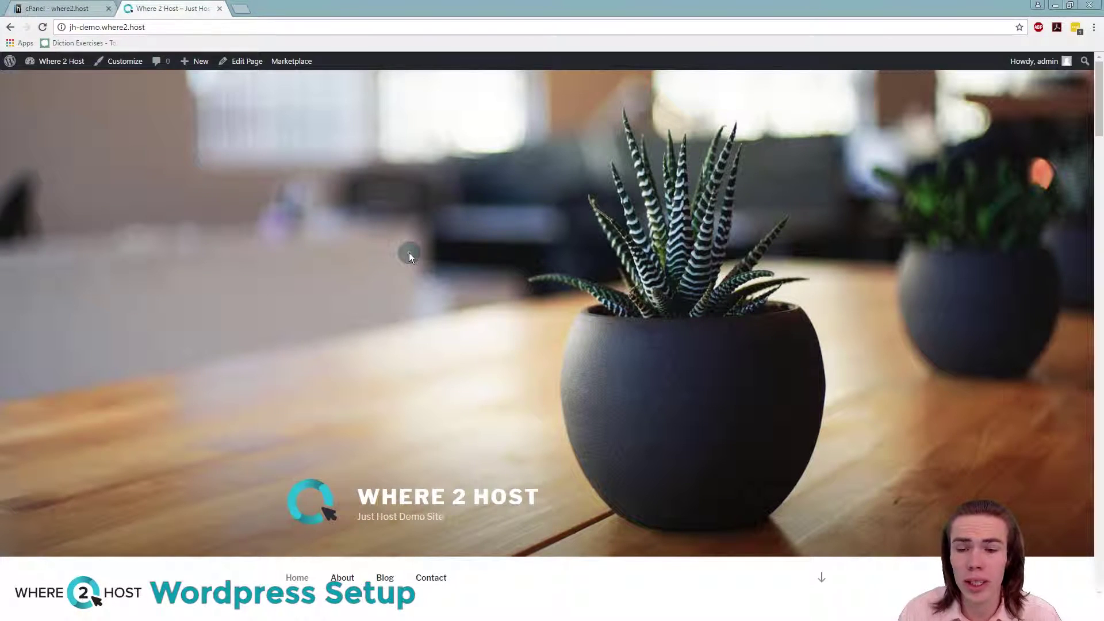
pyautogui.scroll(-8, 408, 253)
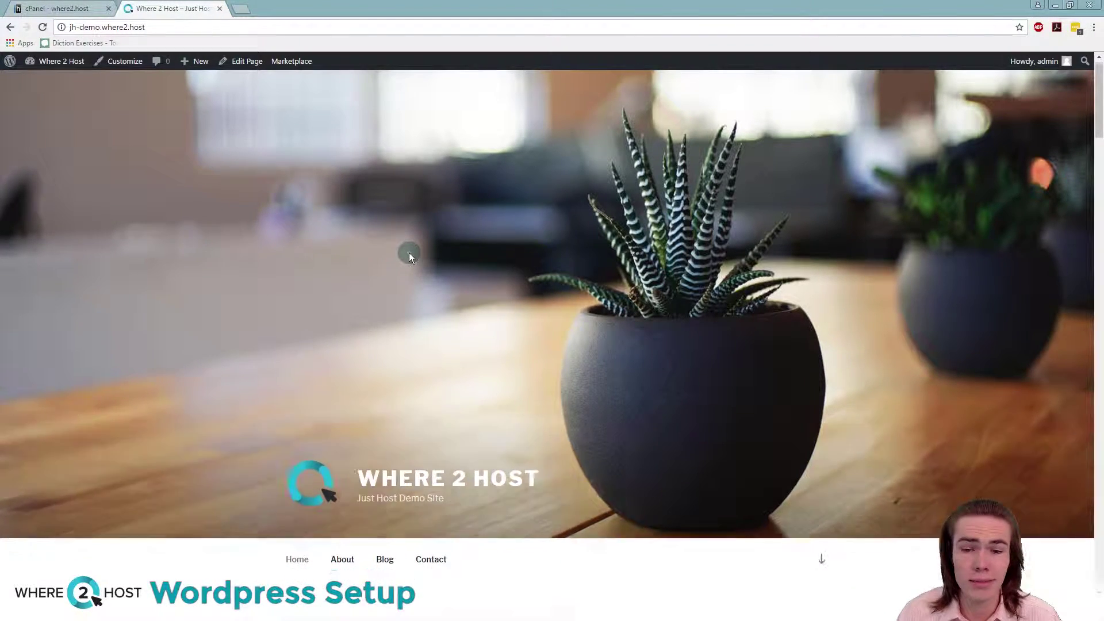
pyautogui.scroll(8, 416, 259)
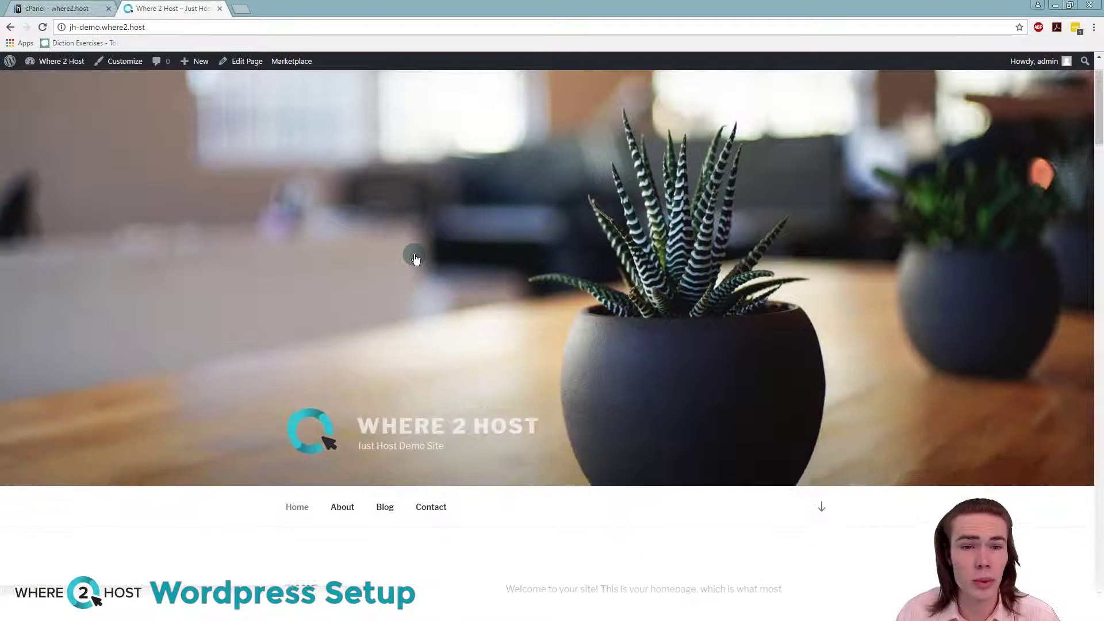
pyautogui.scroll(-2, 427, 279)
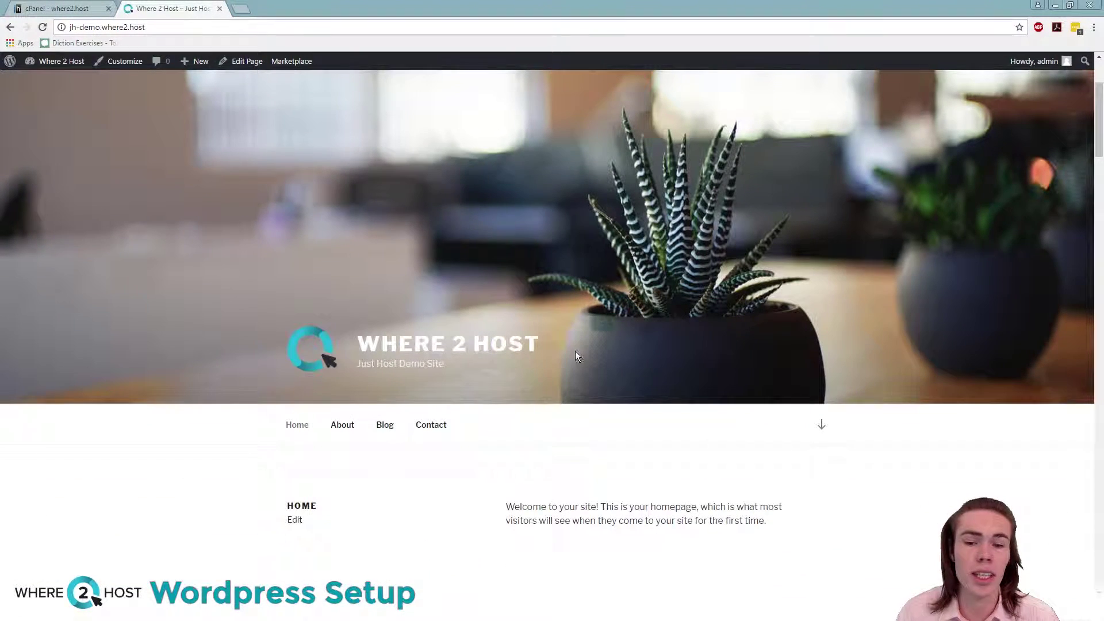
# Step: View the site's About page and scroll through it
pyautogui.click(339, 421)
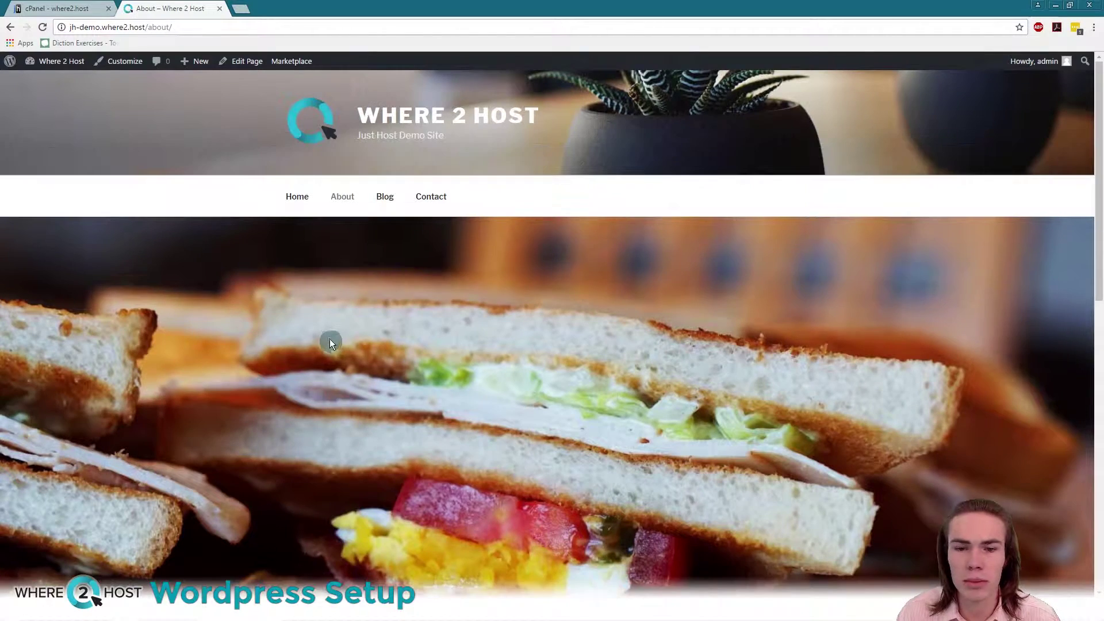
pyautogui.scroll(-3, 329, 339)
pyautogui.scroll(3, 329, 339)
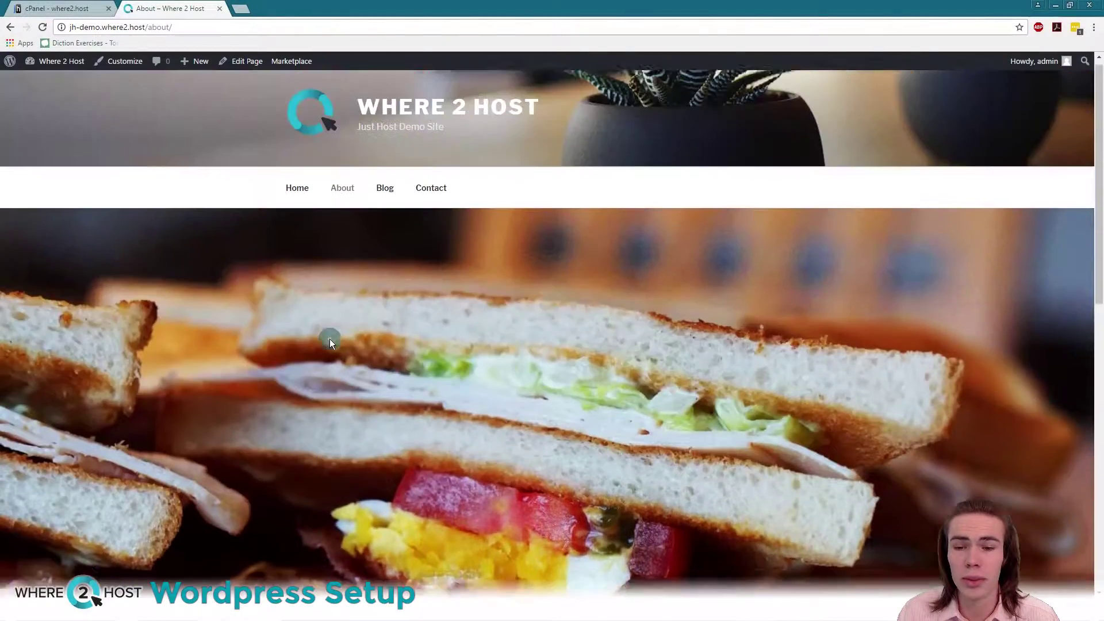
pyautogui.scroll(-10, 330, 336)
pyautogui.scroll(10, 330, 332)
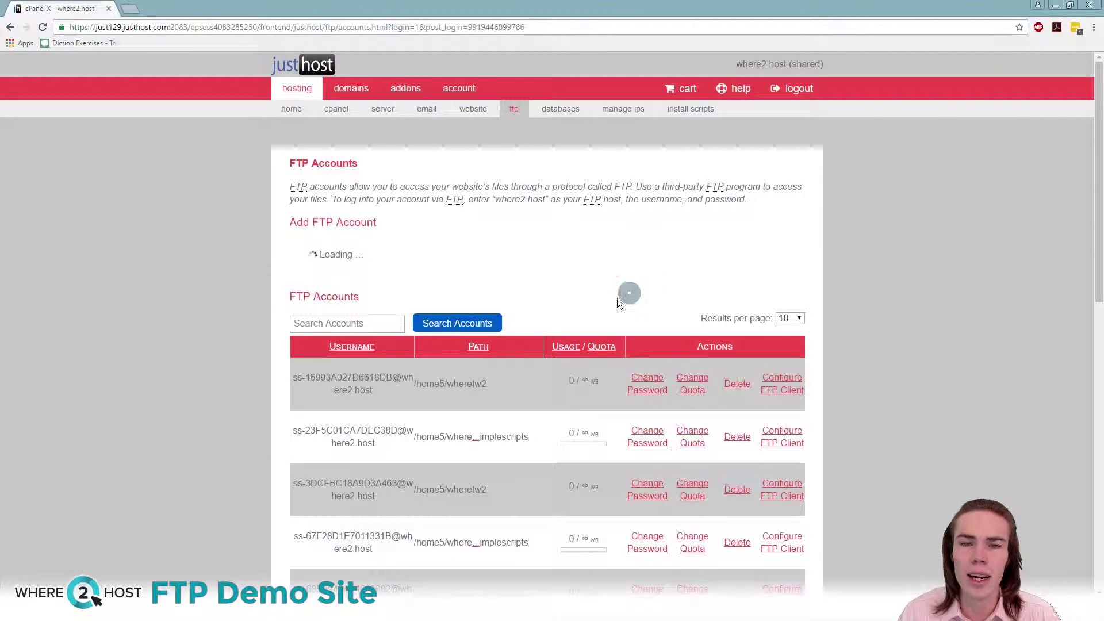
# Step: Browse the FTP Accounts list, flipping between result pages 1 and 2
pyautogui.scroll(-3, 430, 310)
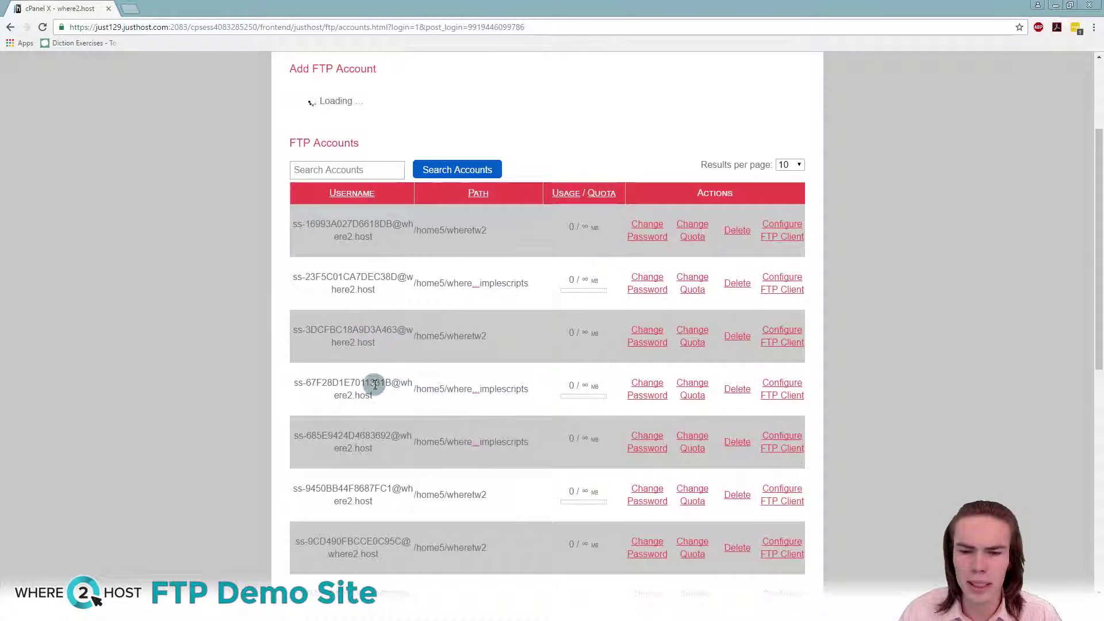
pyautogui.scroll(-1, 382, 441)
pyautogui.scroll(-2, 378, 422)
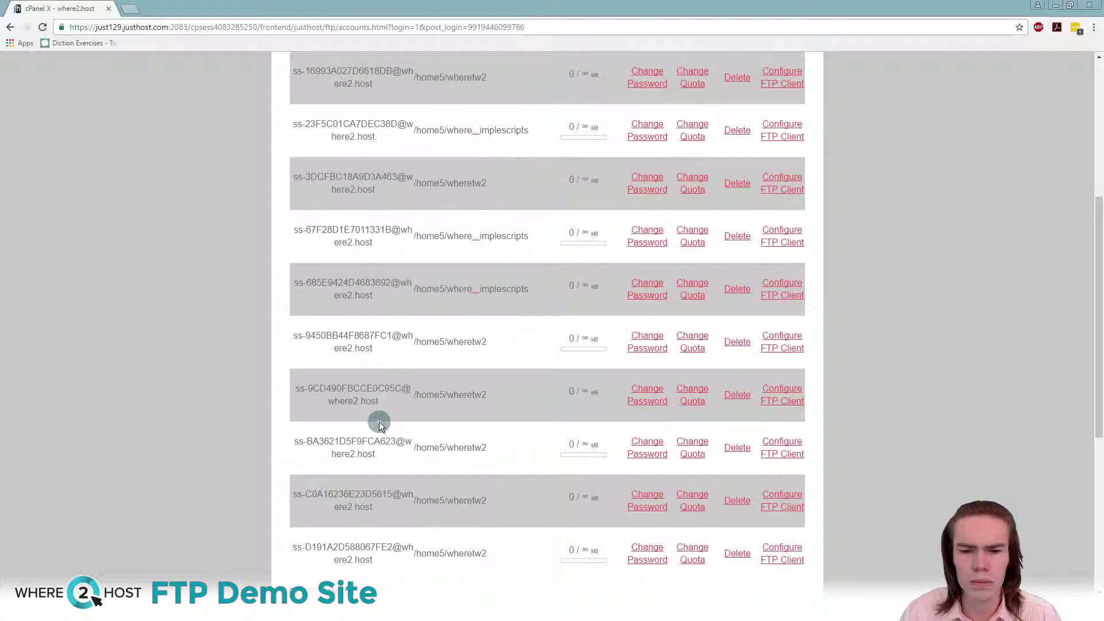
pyautogui.scroll(2, 378, 422)
pyautogui.scroll(2, 382, 419)
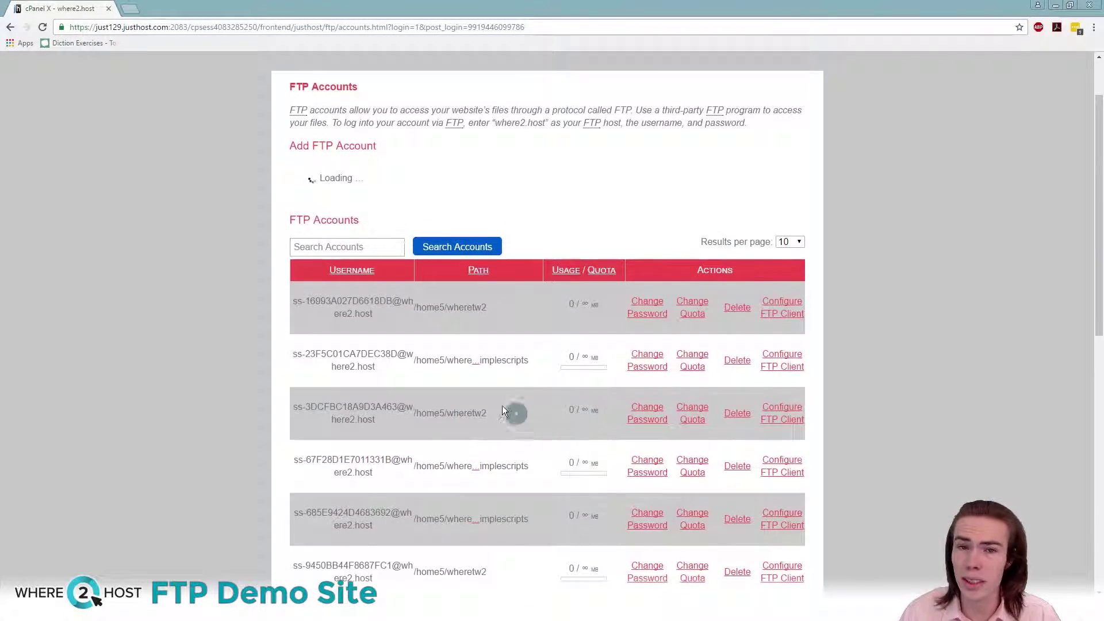
pyautogui.scroll(-6, 388, 383)
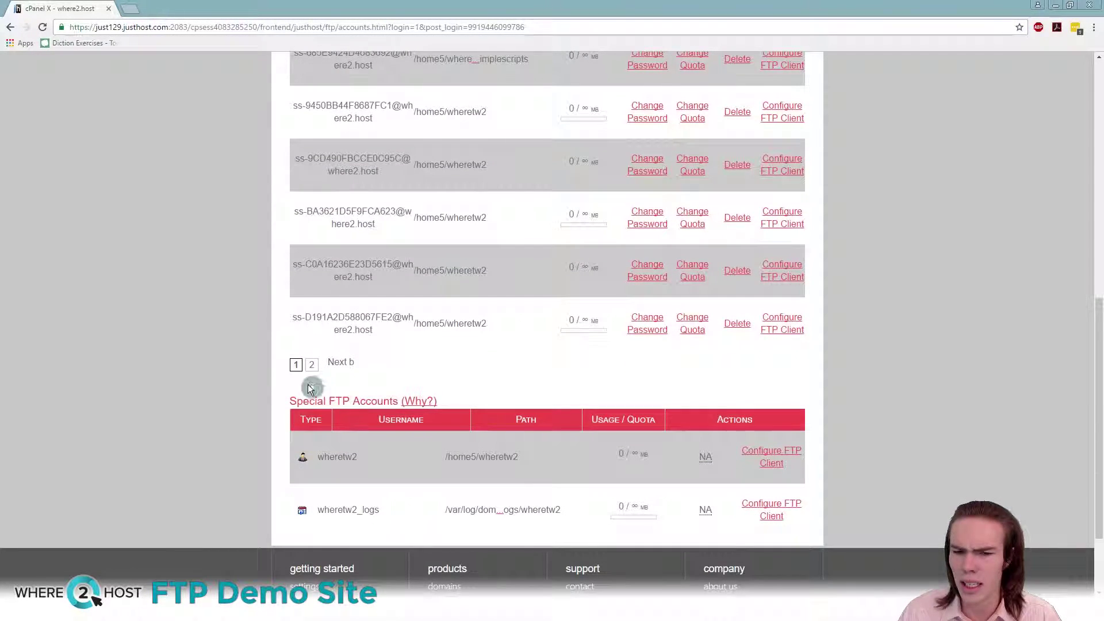
pyautogui.click(311, 365)
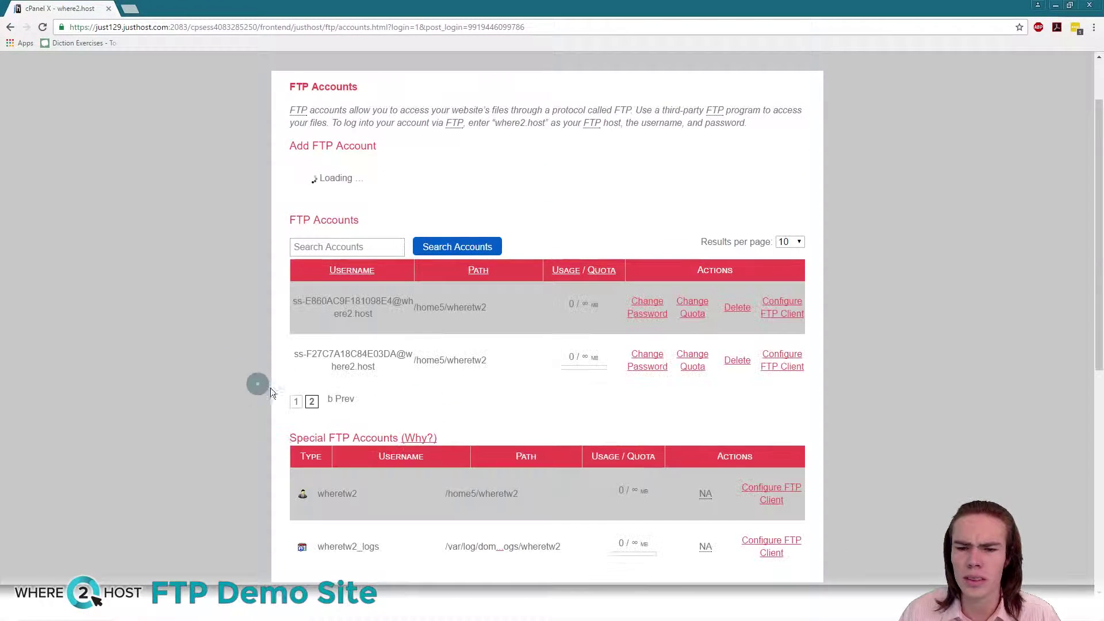
pyautogui.click(299, 401)
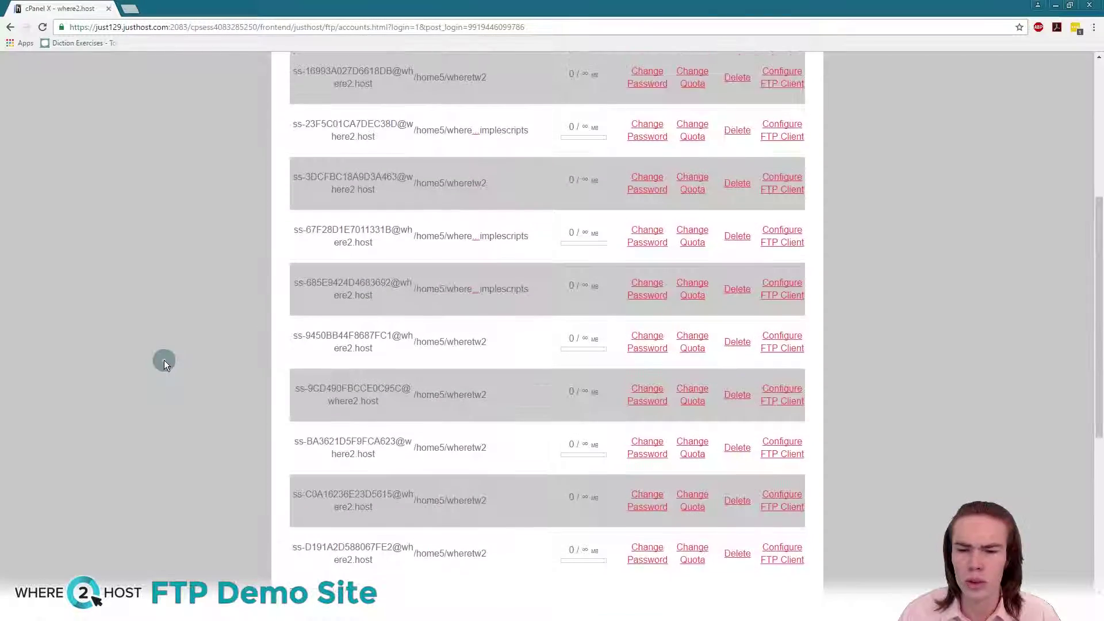
# Step: Bring up Configure FTP Client for the main special FTP account
pyautogui.scroll(3, 165, 360)
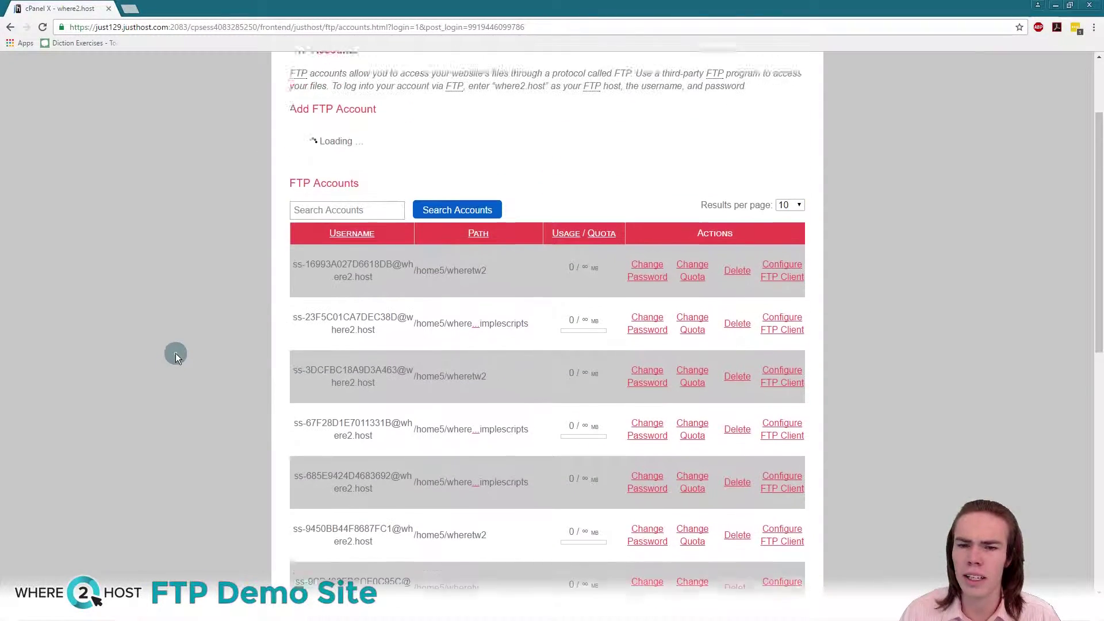
pyautogui.scroll(-5, 175, 353)
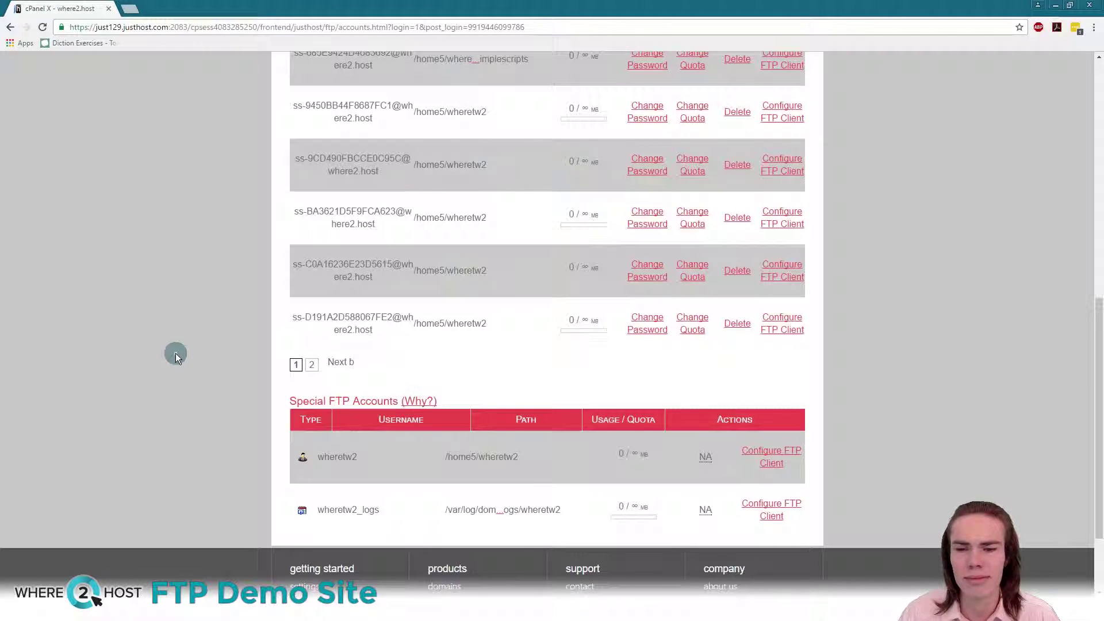
pyautogui.scroll(-2, 177, 353)
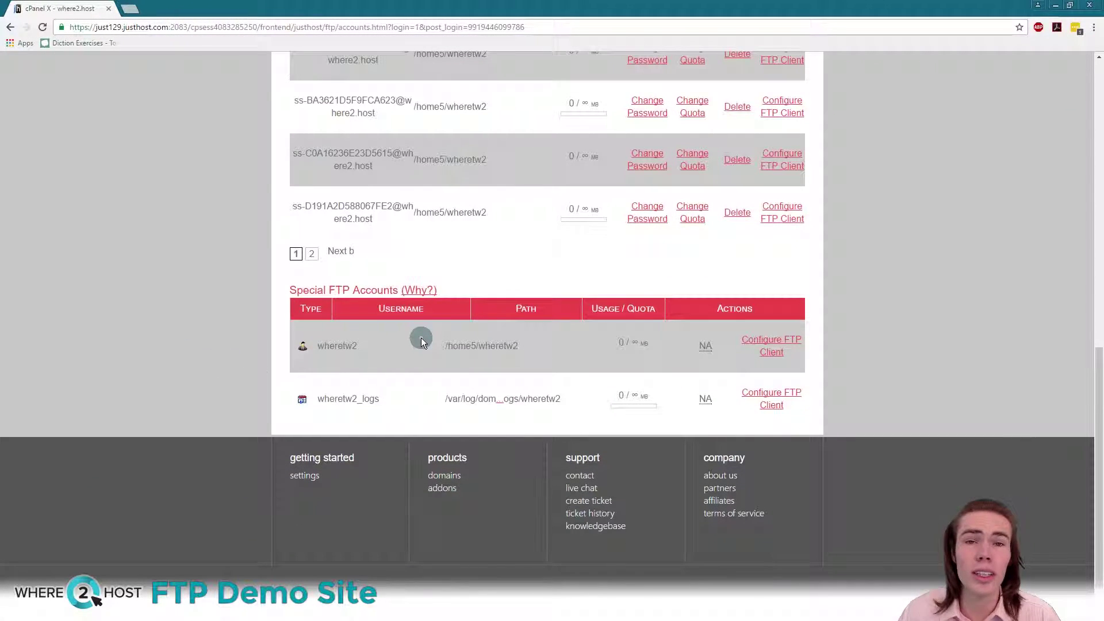
pyautogui.moveTo(365, 345); pyautogui.dragTo(315, 345)
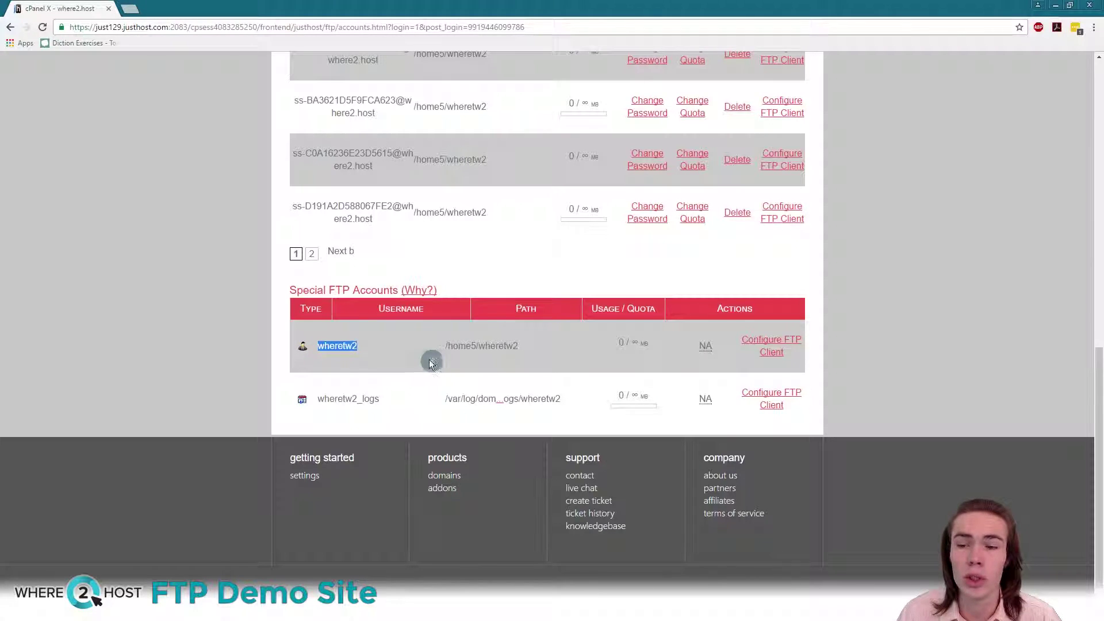
pyautogui.click(786, 348)
pyautogui.click(774, 346)
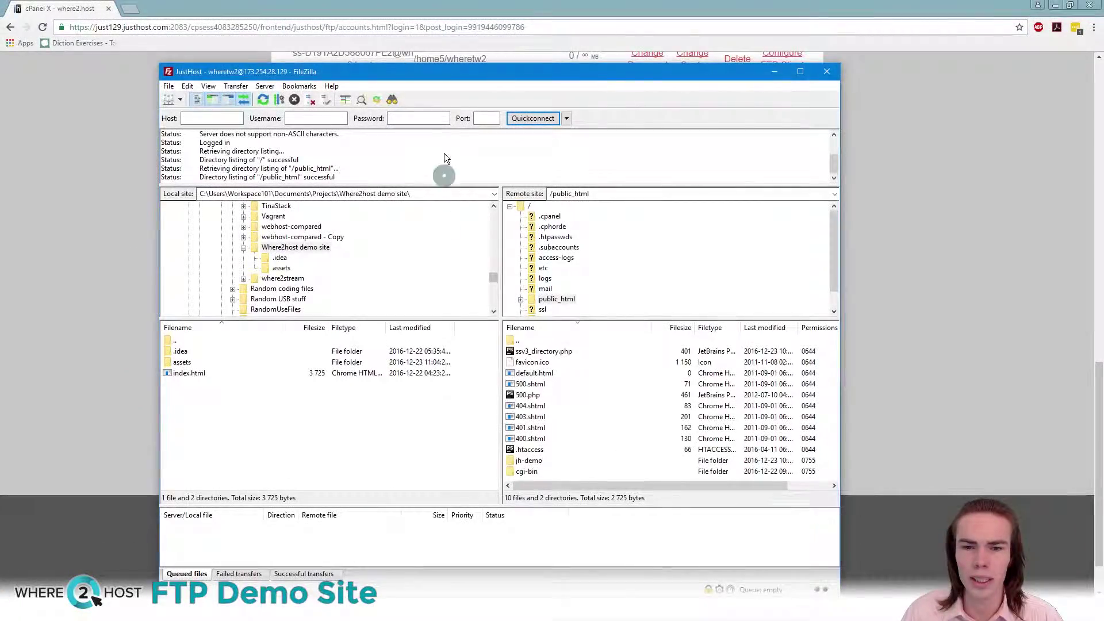
# Step: Check the host and username entries, then Quickconnect FileZilla to 173.254.28.129
pyautogui.moveTo(420, 74); pyautogui.dragTo(810, 92)
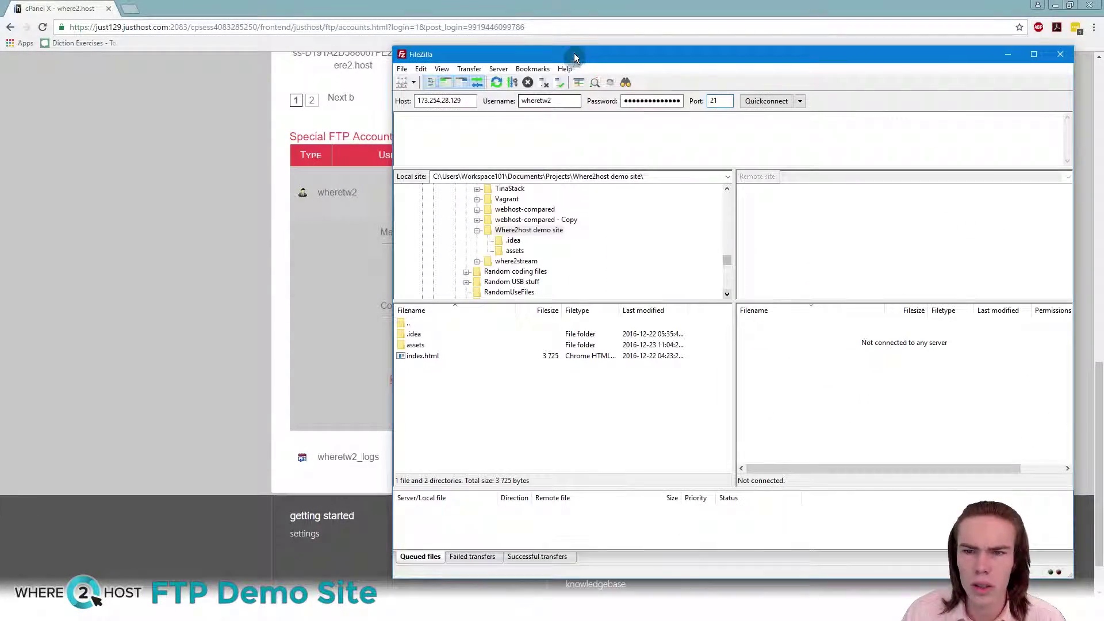
pyautogui.moveTo(574, 57)
pyautogui.mouseDown()
pyautogui.moveTo(802, 67)
pyautogui.moveTo(570, 43)
pyautogui.moveTo(734, 44)
pyautogui.moveTo(580, 52)
pyautogui.mouseUp()
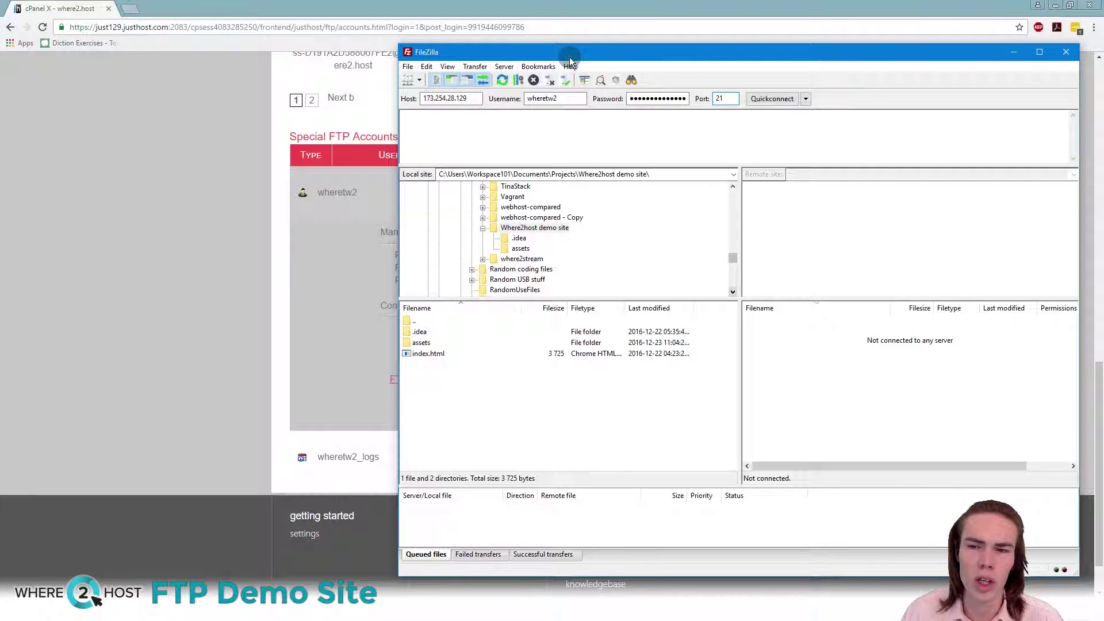
pyautogui.click(468, 99)
pyautogui.click(565, 99)
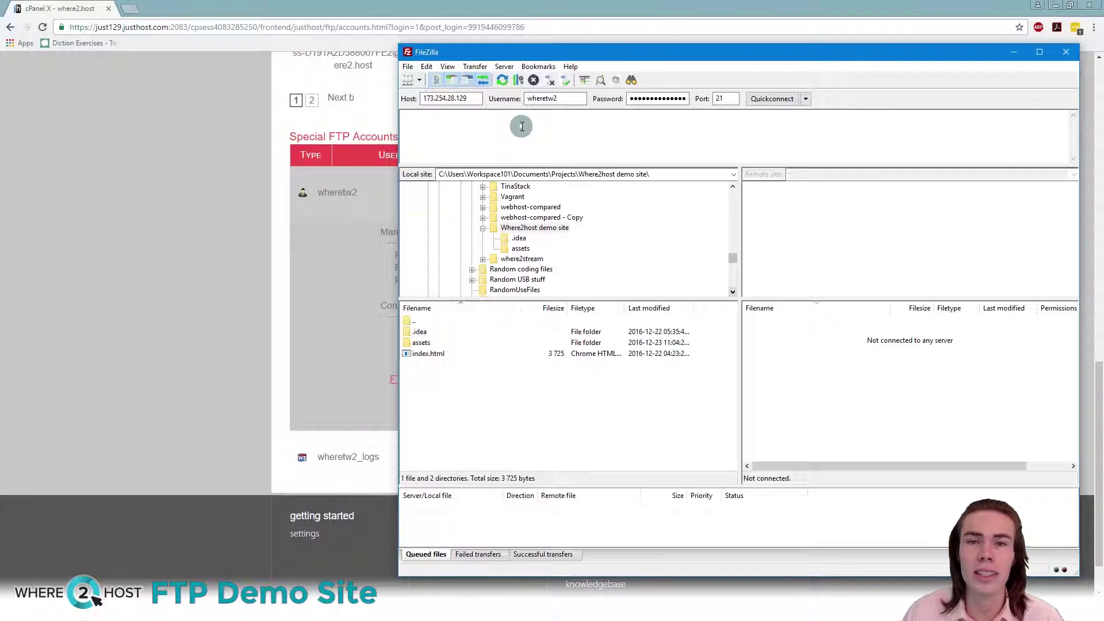
pyautogui.moveTo(516, 52); pyautogui.dragTo(519, 48)
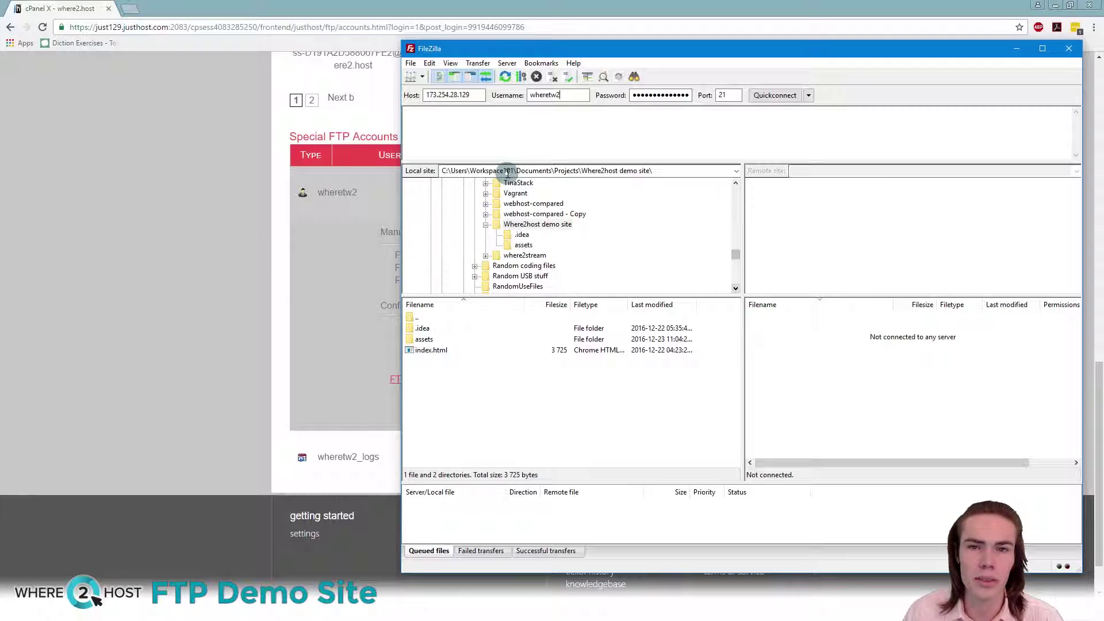
pyautogui.click(760, 97)
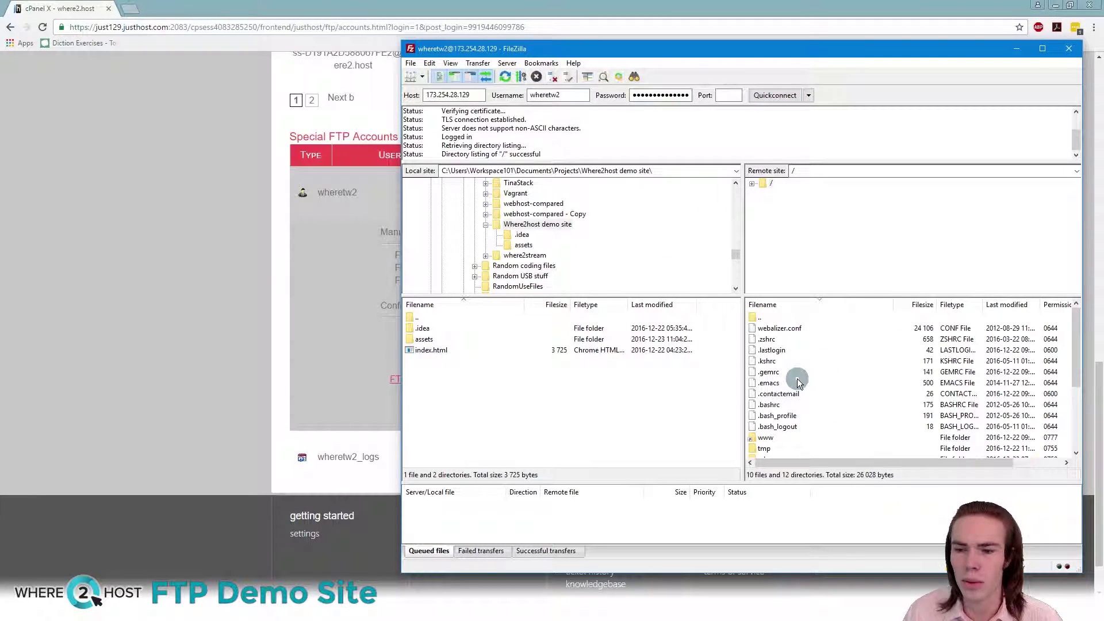
# Step: Open the public_html/jh-demo folder in FileZilla's remote pane
pyautogui.scroll(-3, 796, 374)
pyautogui.doubleClick(775, 360)
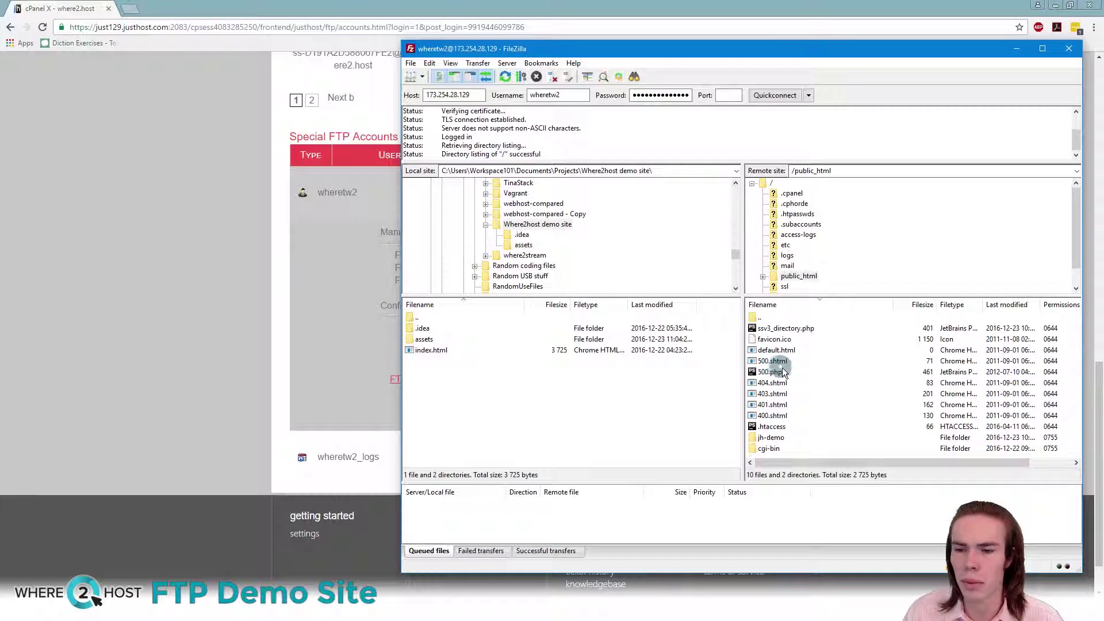
pyautogui.hscroll(3, 791, 372)
pyautogui.hscroll(-3, 791, 371)
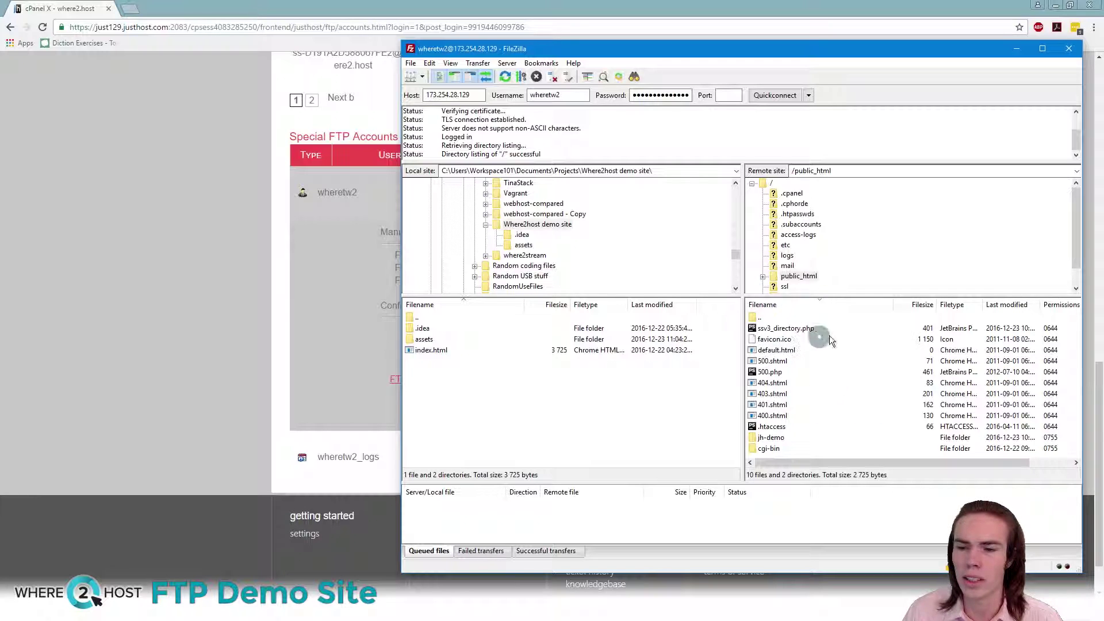
pyautogui.doubleClick(1029, 437)
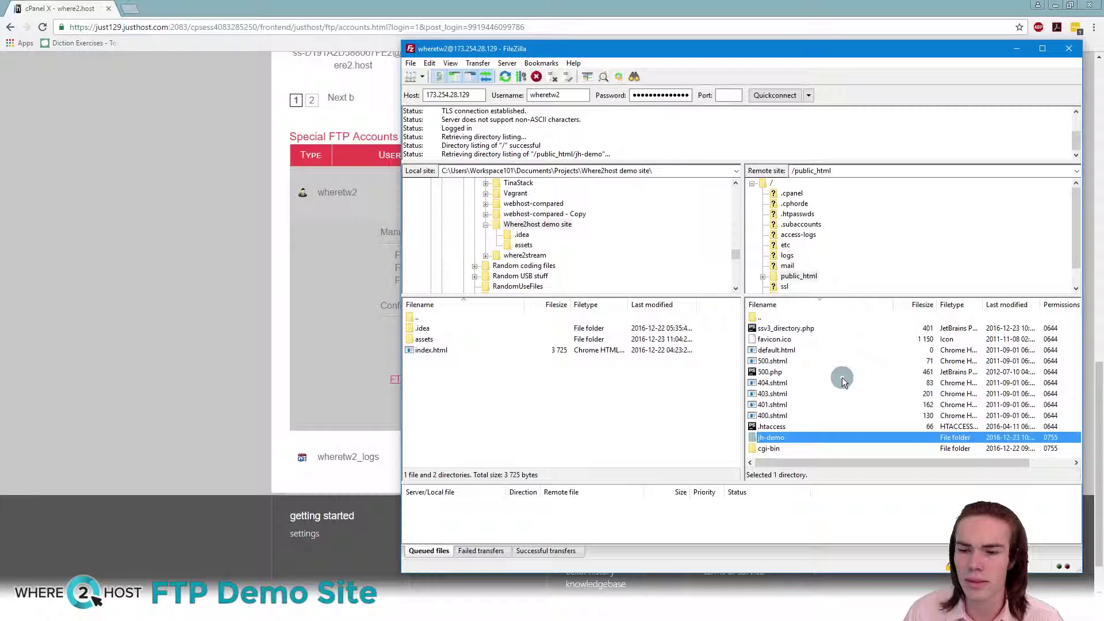
pyautogui.scroll(-3, 841, 377)
pyautogui.scroll(3, 831, 371)
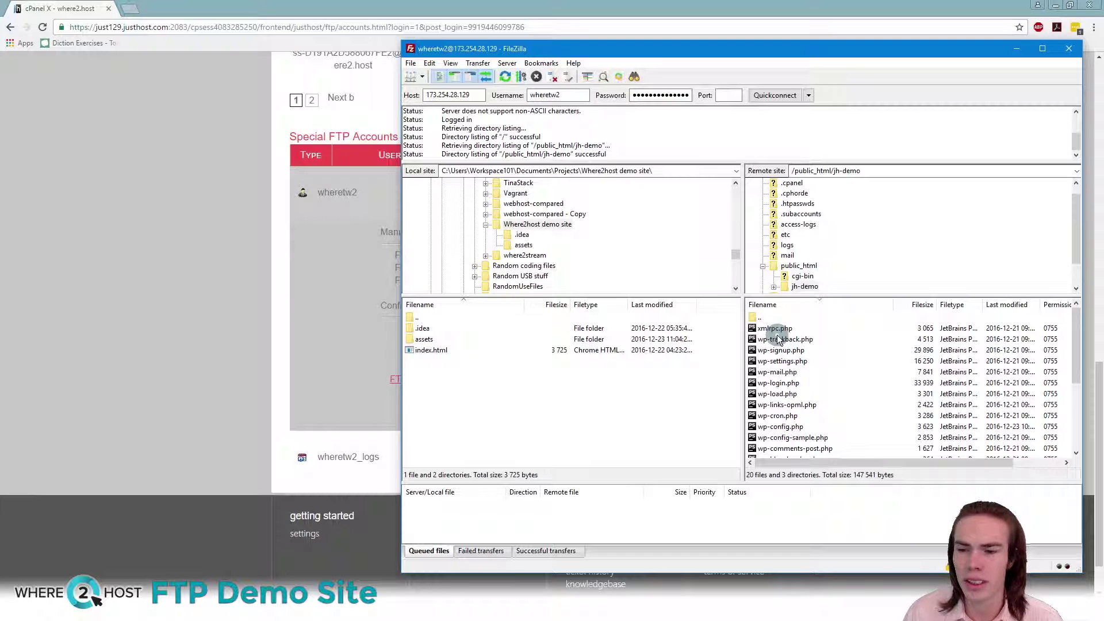
# Step: Select the WordPress files from xmlrpc.php onward and delete all 20 files and 3 directories
pyautogui.click(774, 330)
pyautogui.scroll(-4, 851, 363)
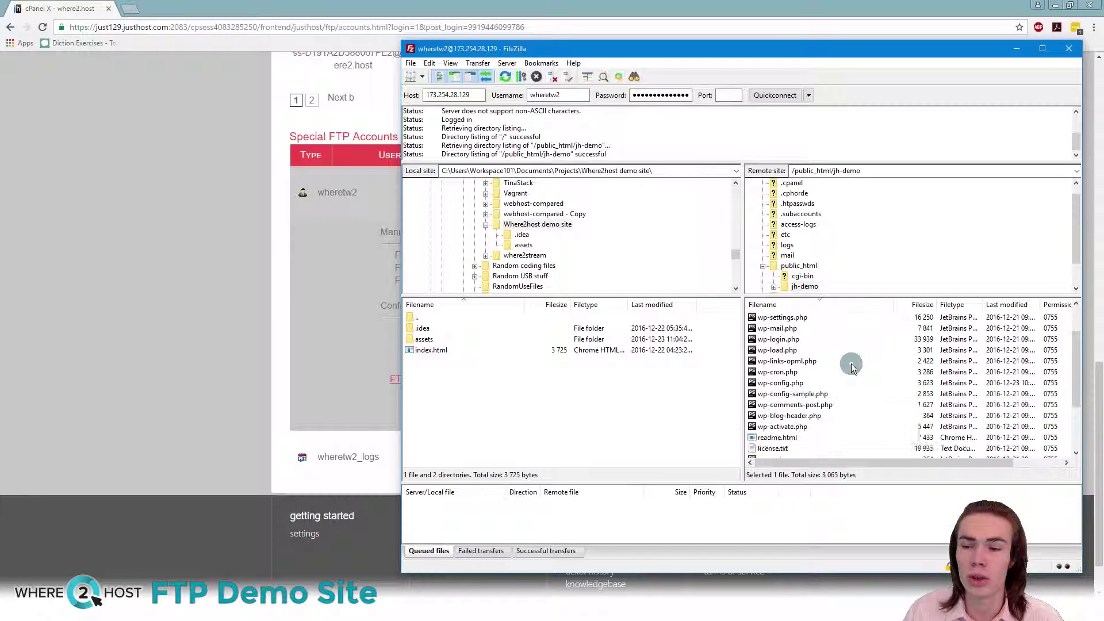
pyautogui.keyDown('shift'); pyautogui.click(780, 448); pyautogui.keyUp('shift')
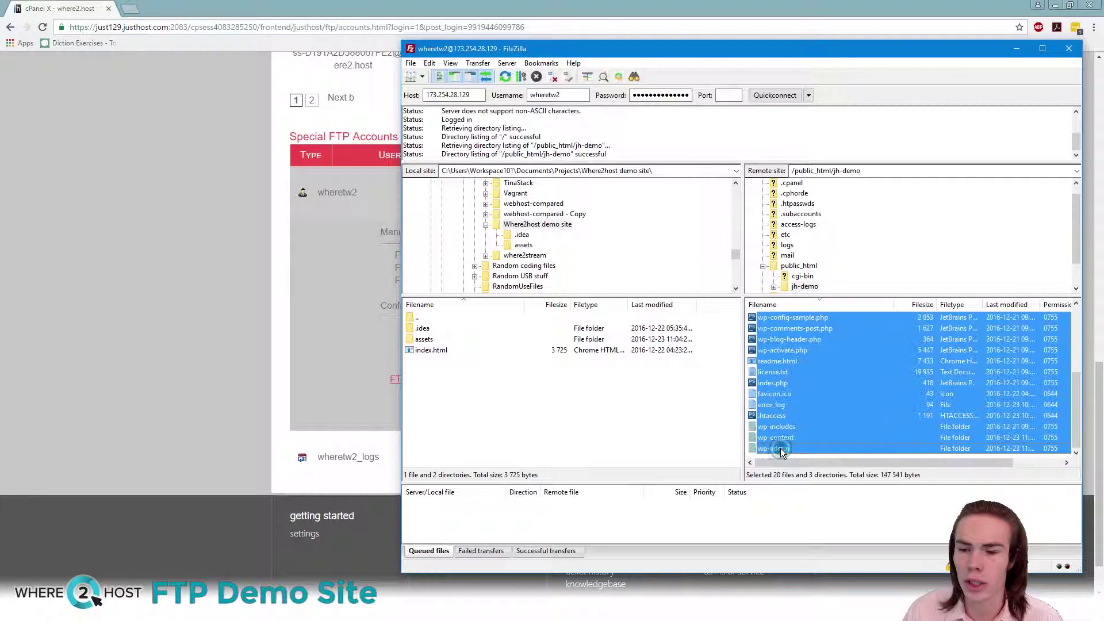
pyautogui.rightClick(786, 391)
pyautogui.click(837, 494)
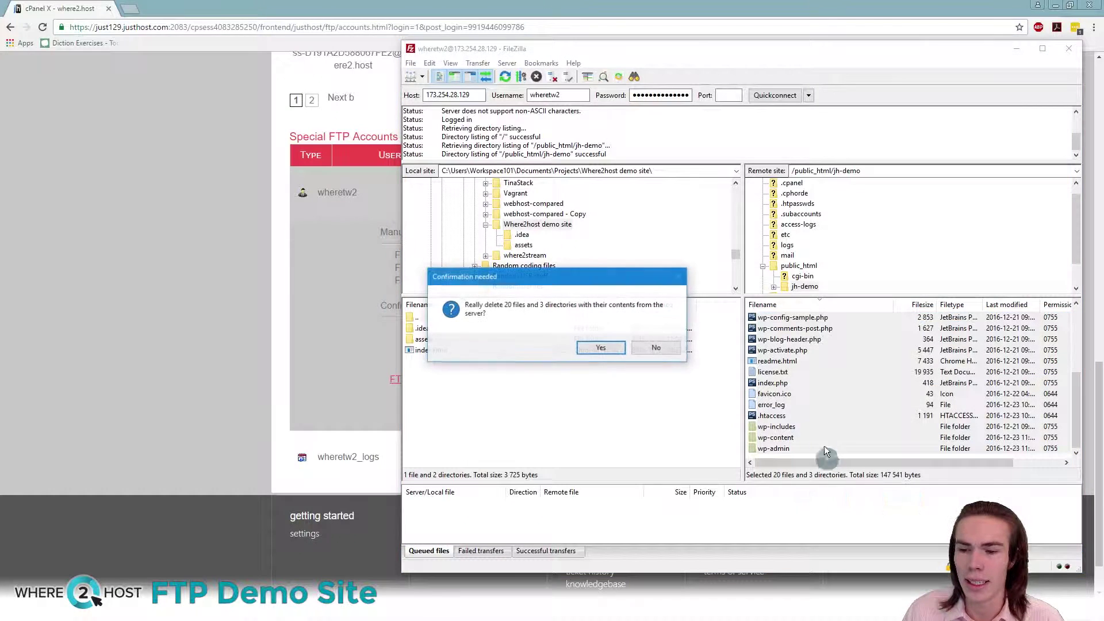
pyautogui.click(592, 349)
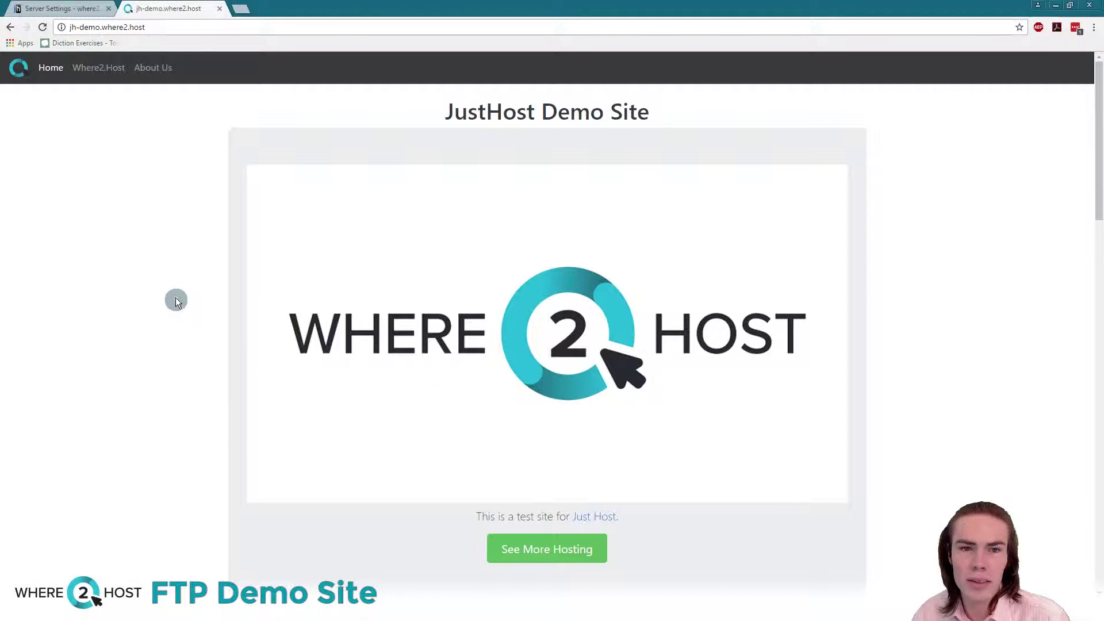
# Step: Scroll through the new static JustHost Demo Site page on jh-demo.where2.host
pyautogui.moveTo(438, 111); pyautogui.dragTo(657, 105)
pyautogui.click(675, 138)
pyautogui.scroll(-2, 544, 223)
pyautogui.scroll(-8, 545, 223)
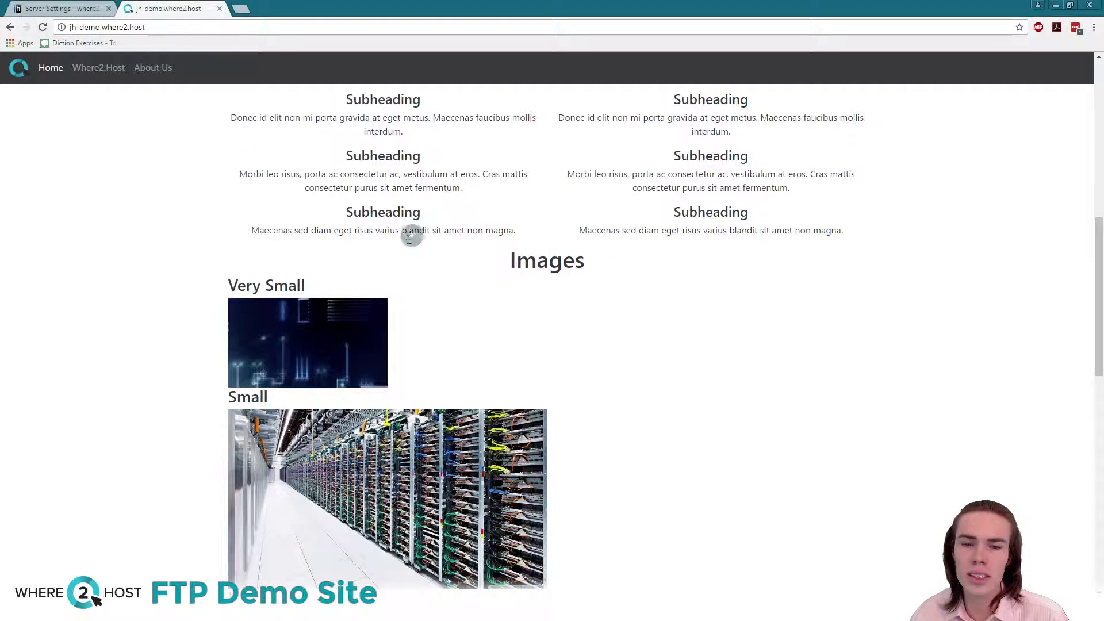
pyautogui.scroll(-12, 266, 334)
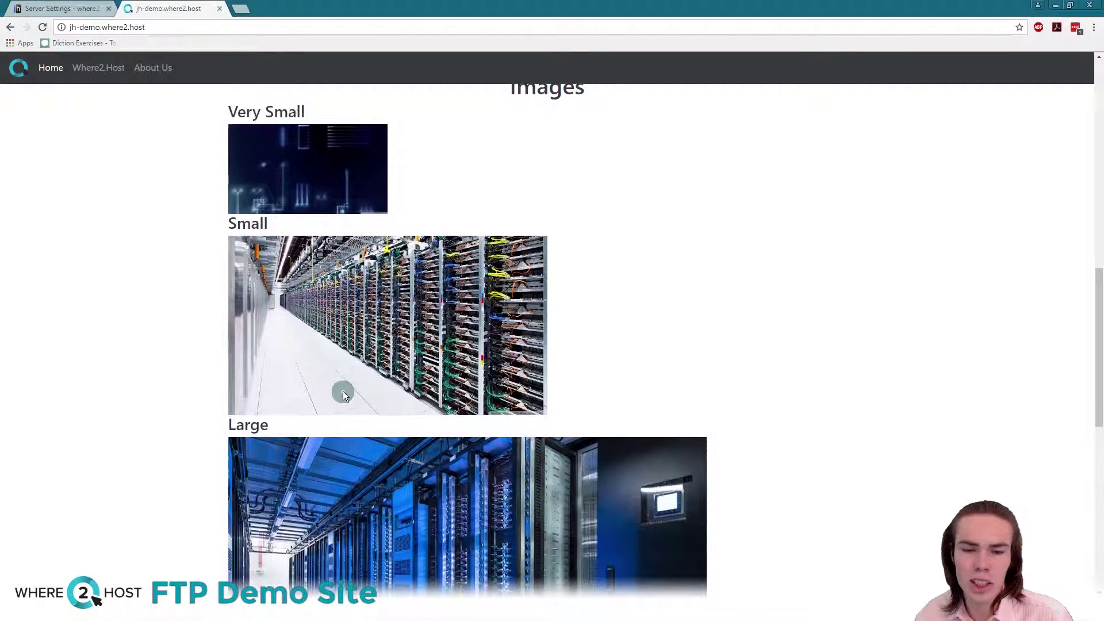
pyautogui.scroll(15, 345, 386)
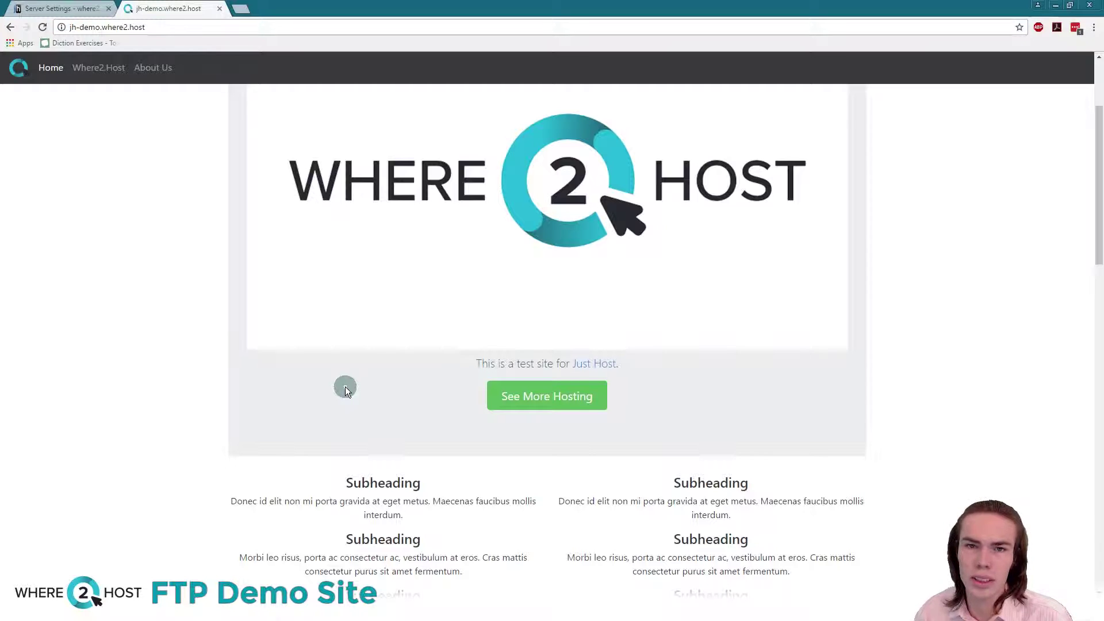
pyautogui.scroll(3, 345, 386)
# Step: Copy the jh-demo.where2.host address from Chrome's address bar
pyautogui.click(166, 32)
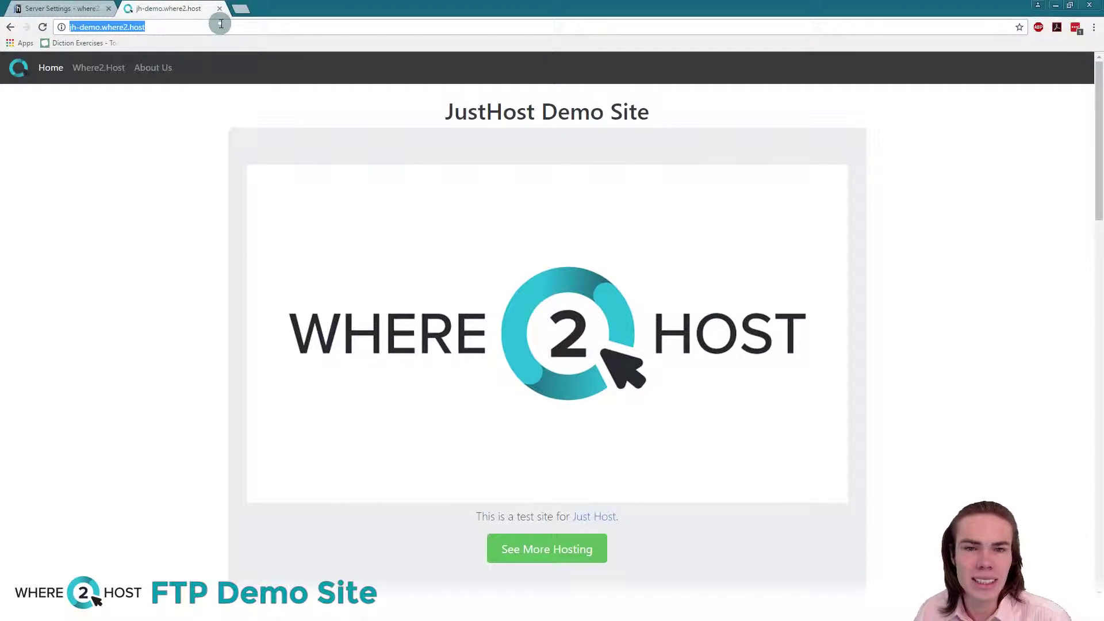
pyautogui.rightClick(115, 27)
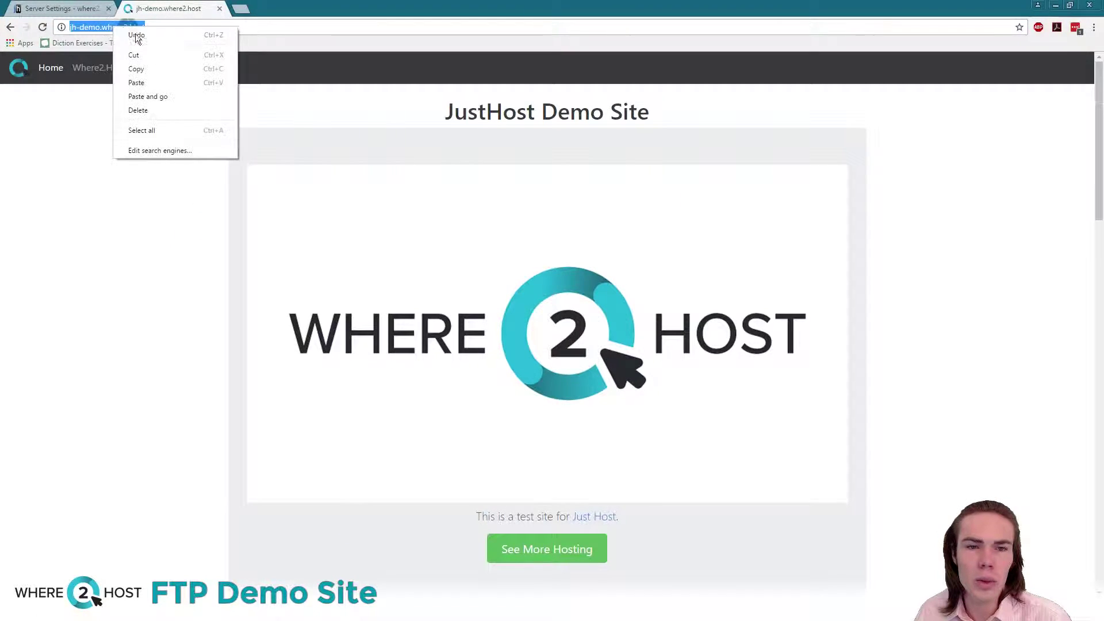
pyautogui.click(160, 71)
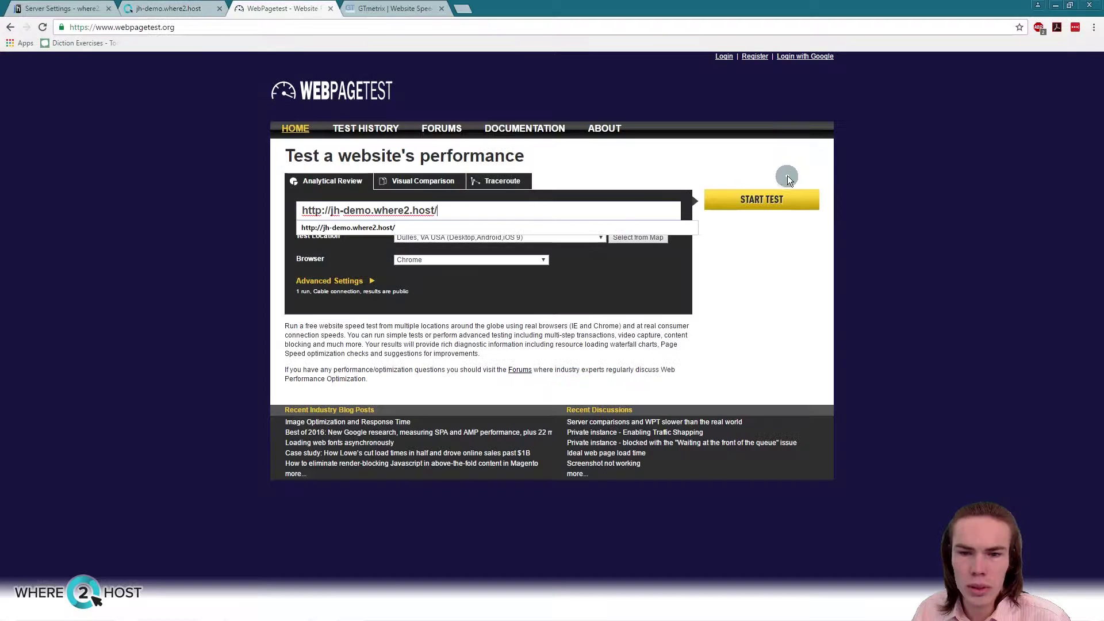
# Step: Start the WebPageTest test and a GTmetrix analysis for jh-demo.where2.host
pyautogui.click(757, 205)
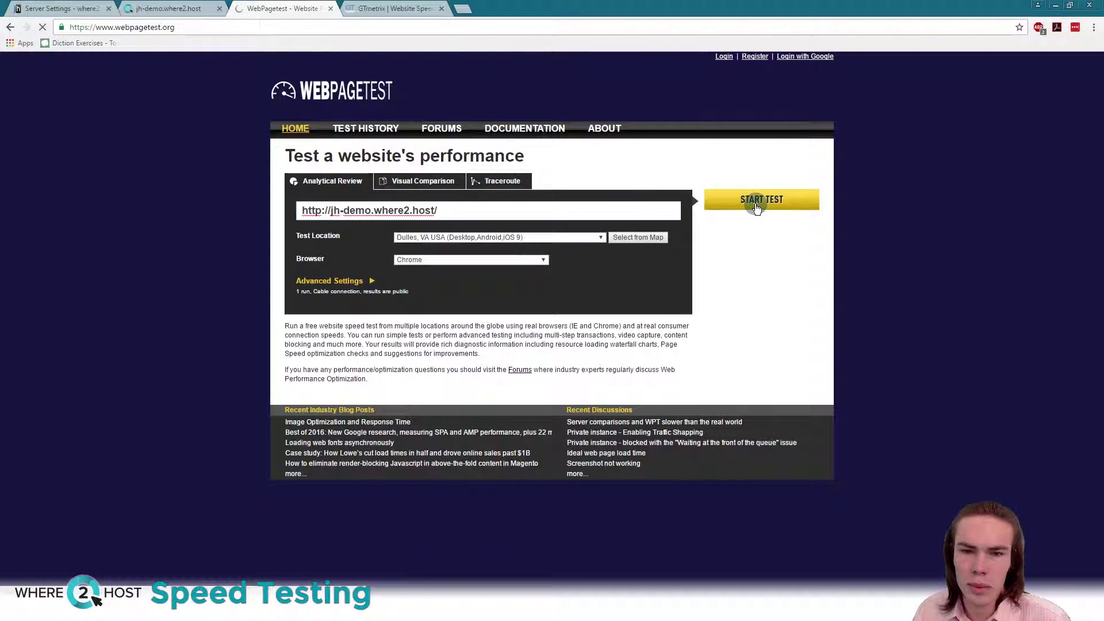
pyautogui.click(405, 9)
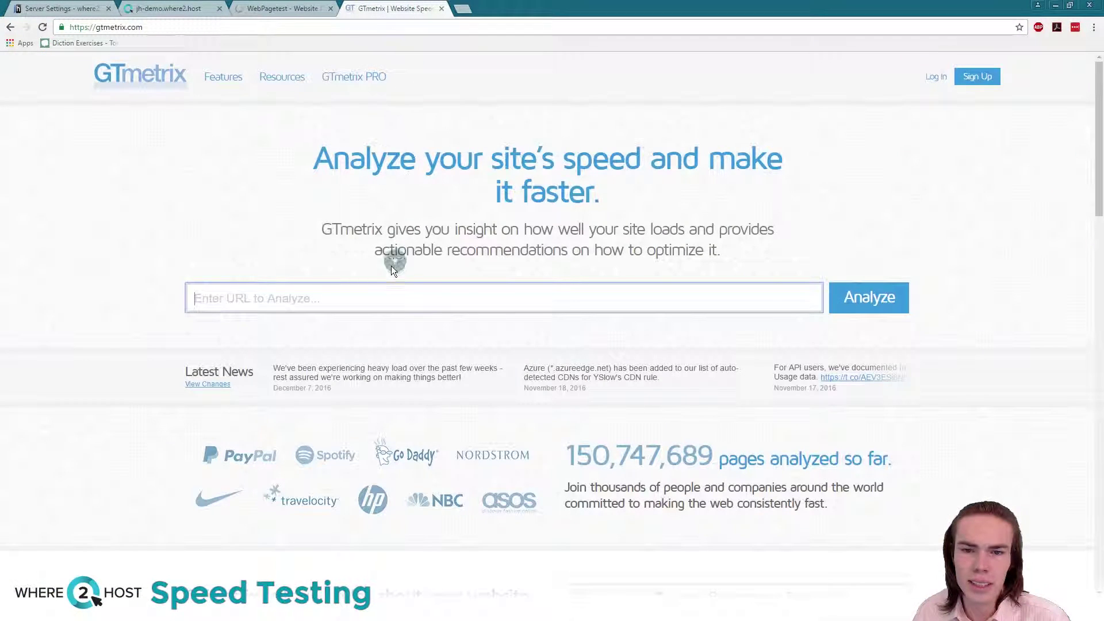
pyautogui.rightClick(371, 303)
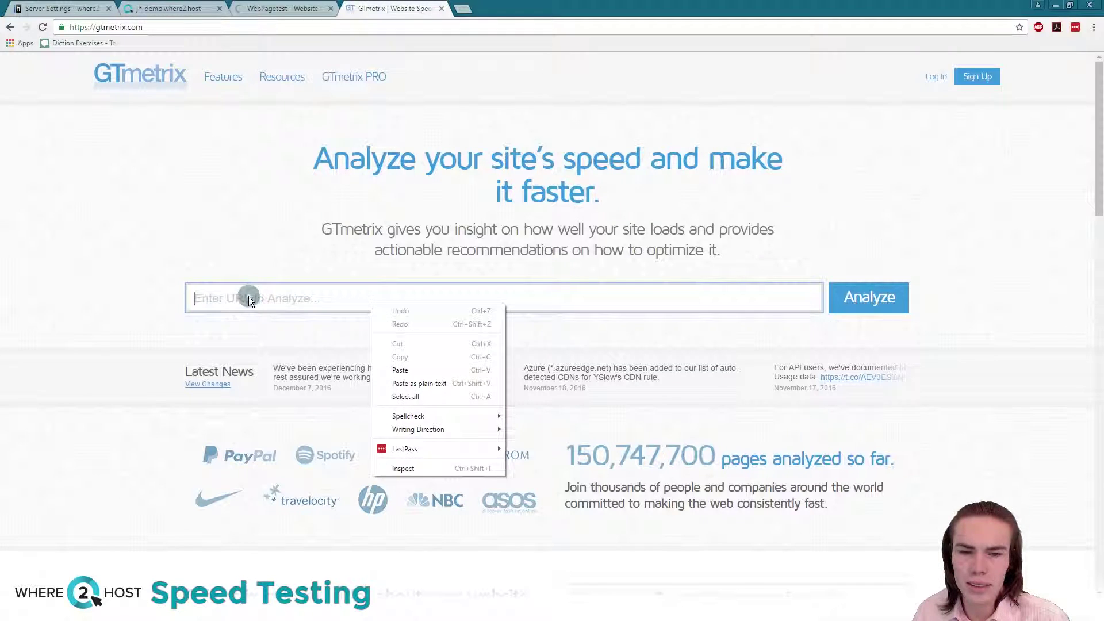
pyautogui.click(467, 374)
pyautogui.click(866, 297)
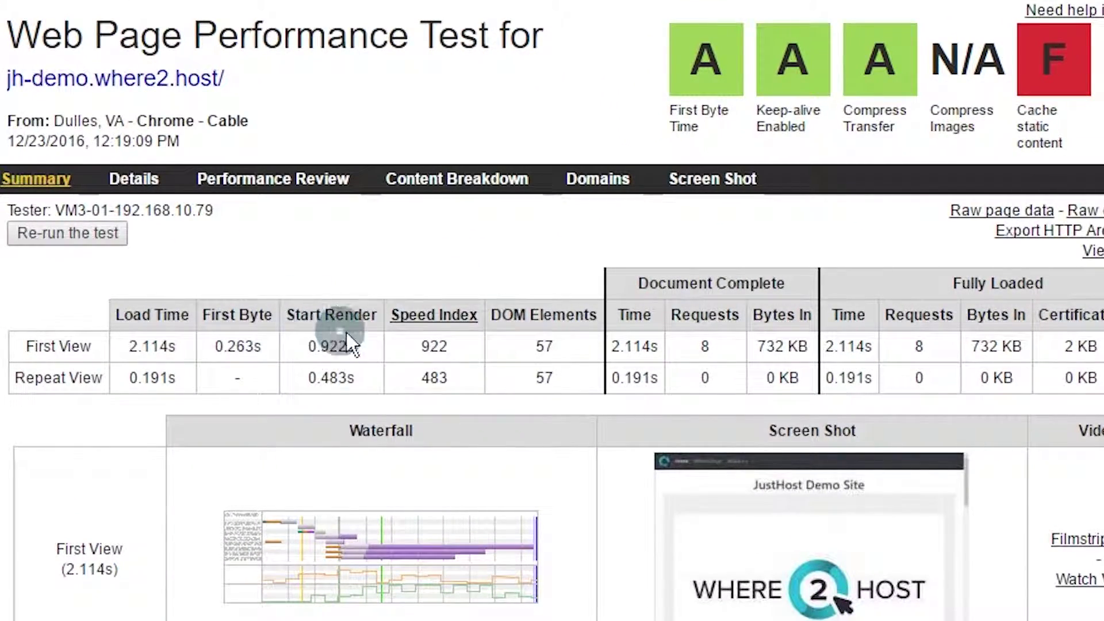
# Step: Review the Repeat View Speed Index 483 and 0.191s load time, then re-run the test
pyautogui.doubleClick(432, 377)
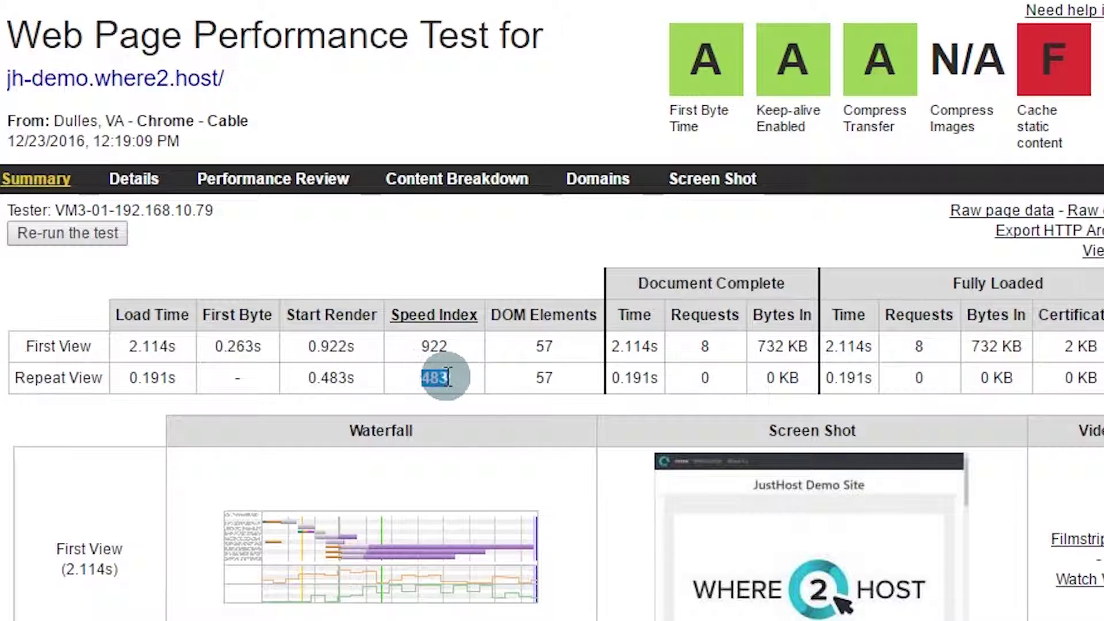
pyautogui.click(470, 378)
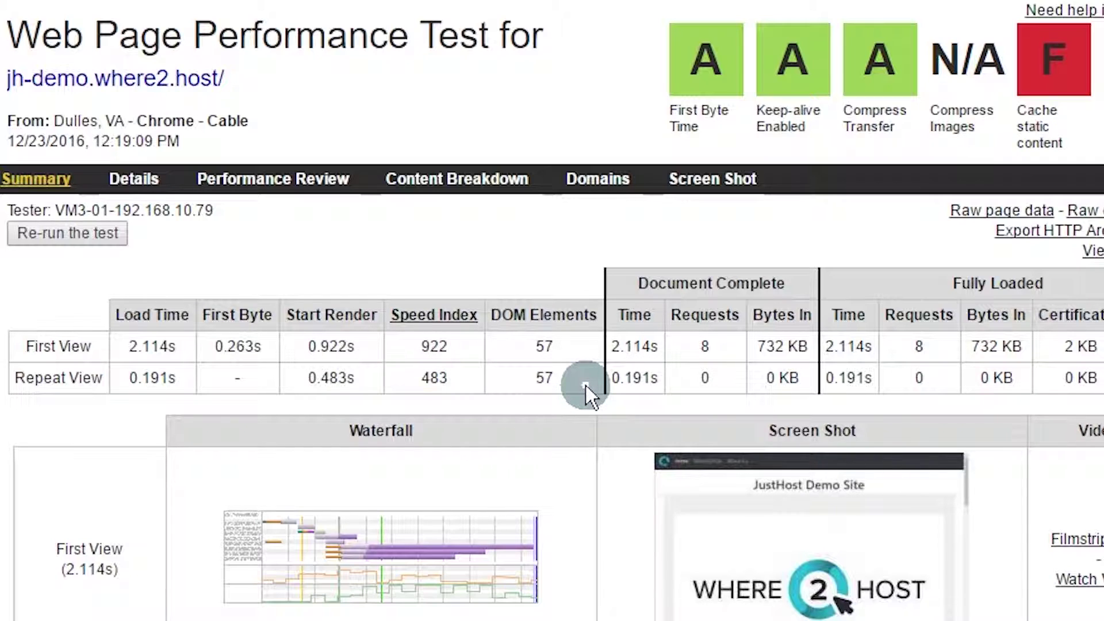
pyautogui.scroll(-6, 585, 384)
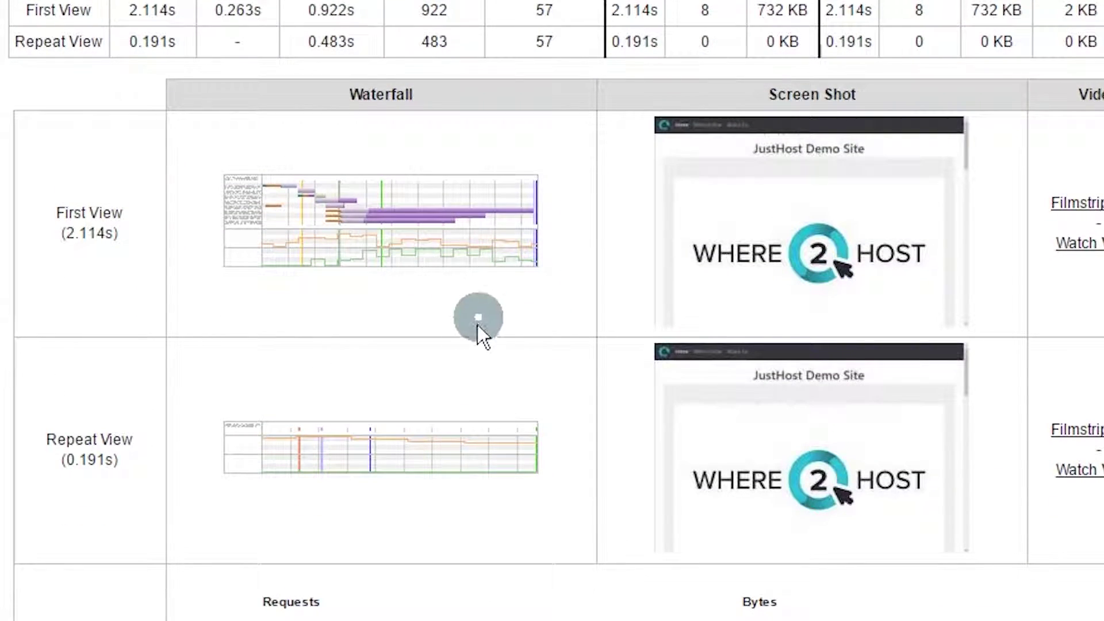
pyautogui.scroll(3, 367, 471)
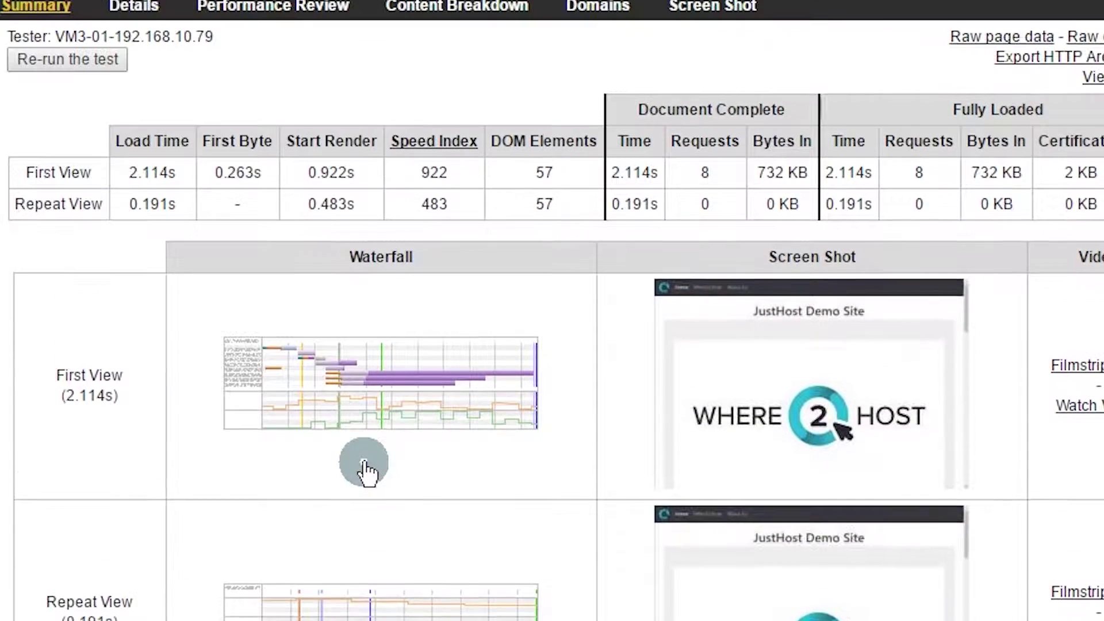
pyautogui.doubleClick(154, 204)
pyautogui.click(277, 286)
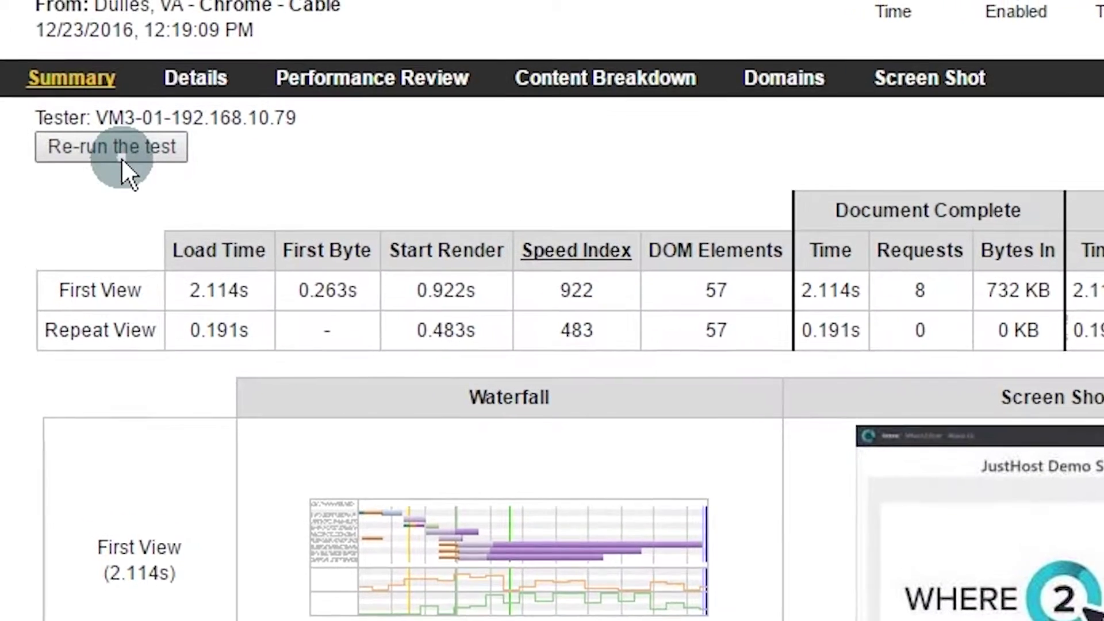
pyautogui.click(67, 66)
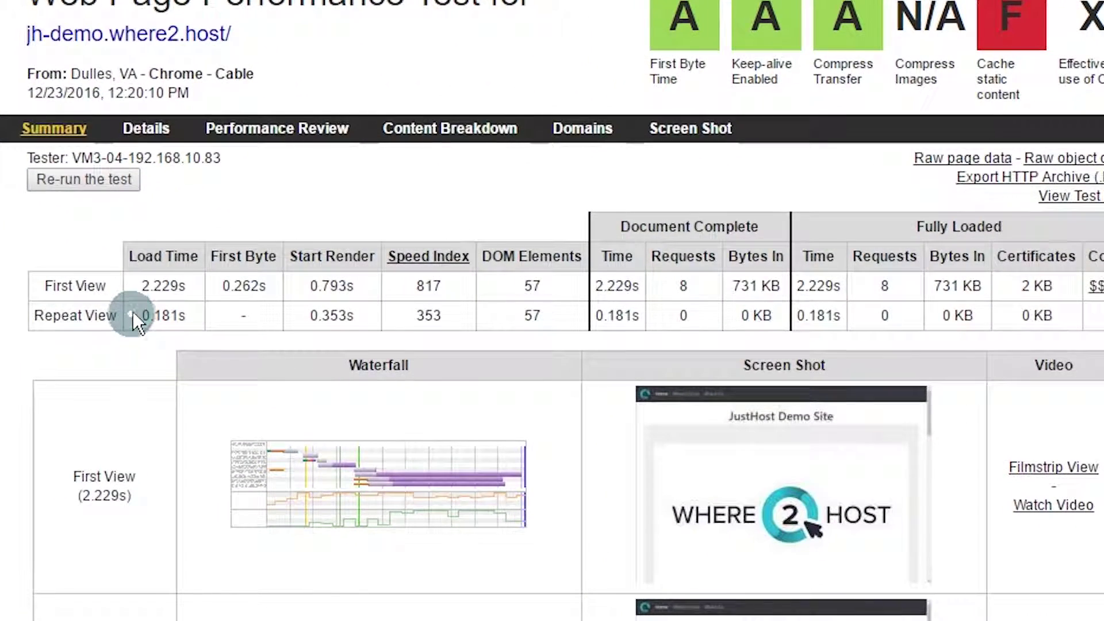
# Step: Compare the Repeat View load times 0.181s and 0.353s, then re-run the test
pyautogui.moveTo(329, 310); pyautogui.dragTo(355, 316)
pyautogui.click(341, 355)
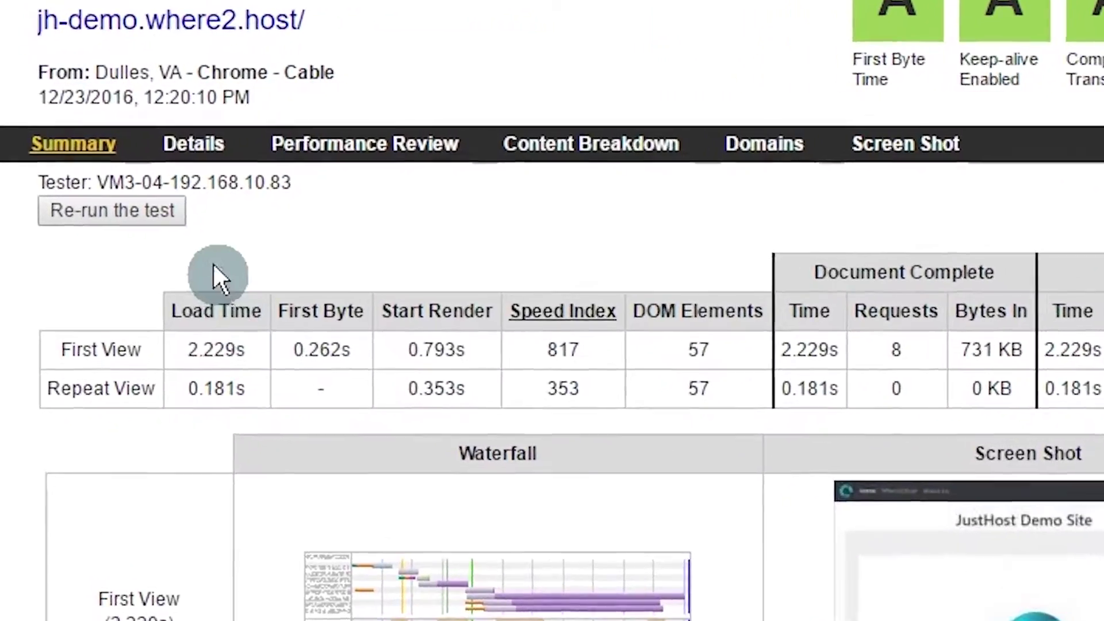
pyautogui.click(112, 183)
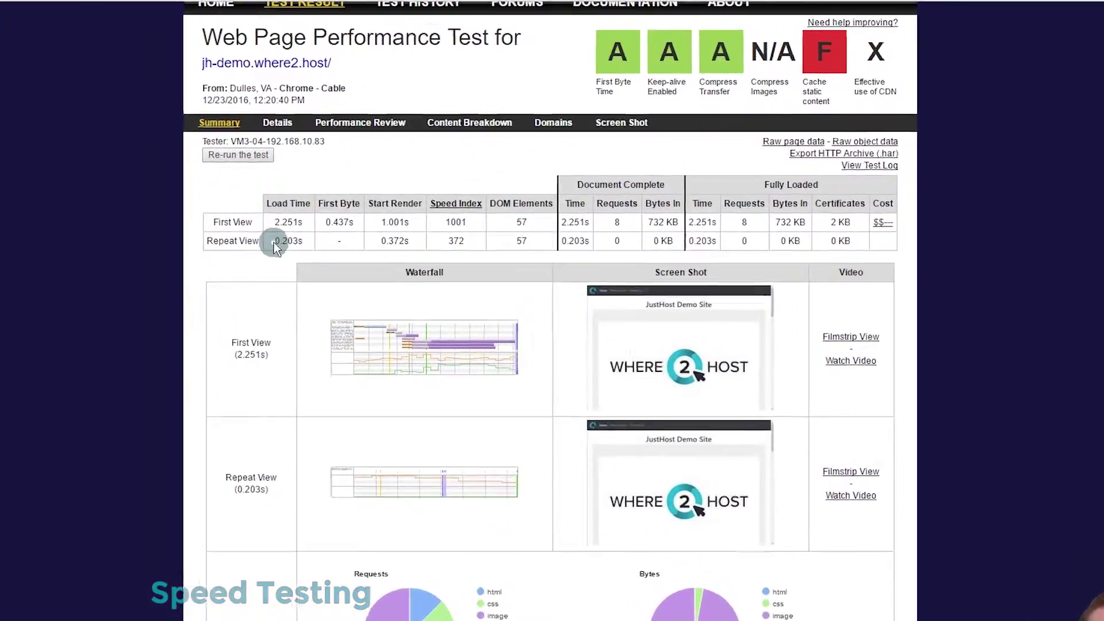
# Step: Review the new result: Repeat View load time 0.203s and start render 0.372s
pyautogui.doubleClick(273, 242)
pyautogui.click(294, 234)
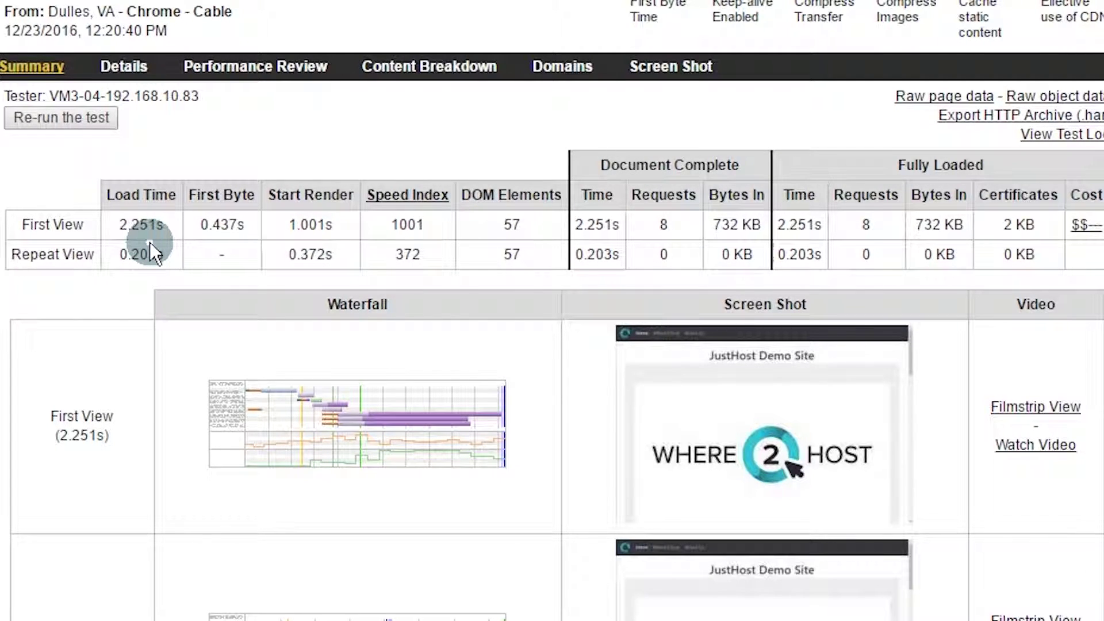
pyautogui.moveTo(284, 250); pyautogui.dragTo(338, 244)
pyautogui.click(343, 252)
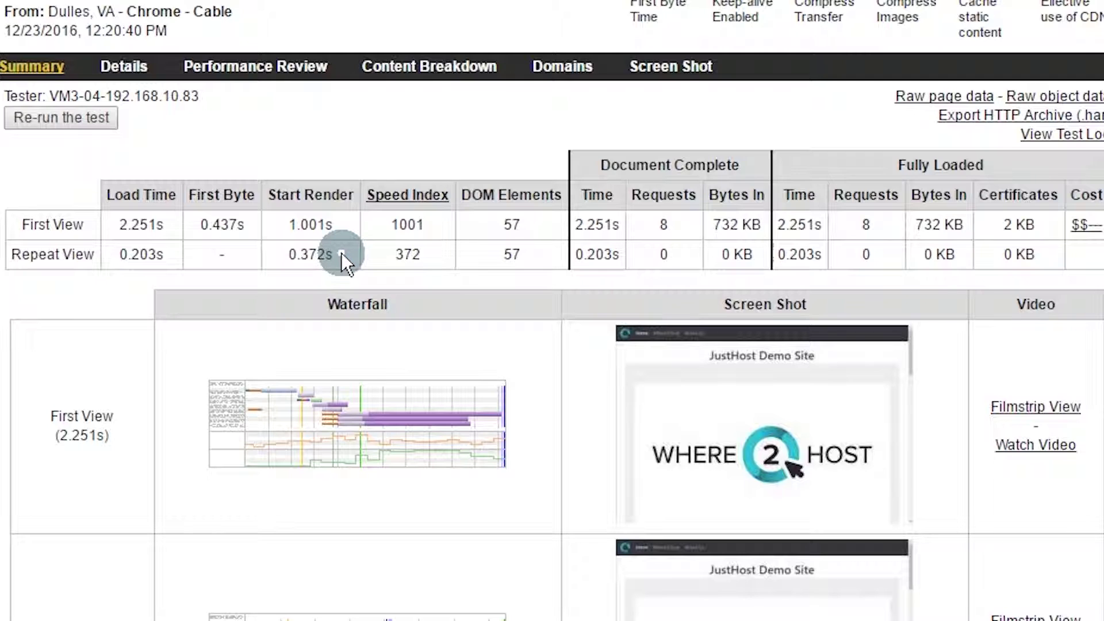
pyautogui.click(142, 503)
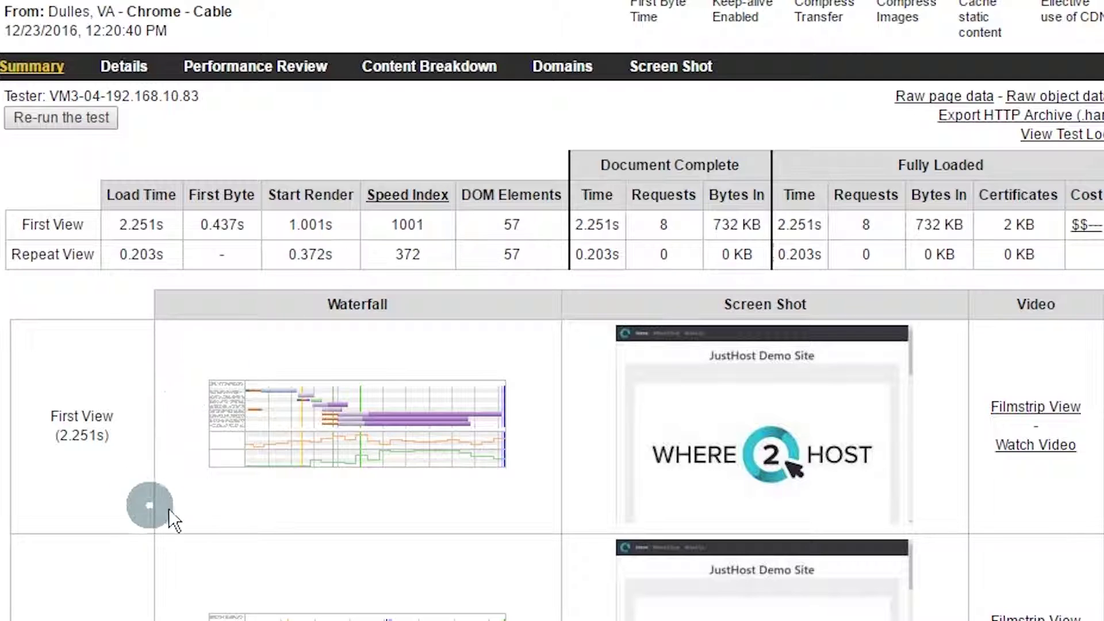
pyautogui.scroll(-1, 315, 507)
pyautogui.scroll(3, 316, 510)
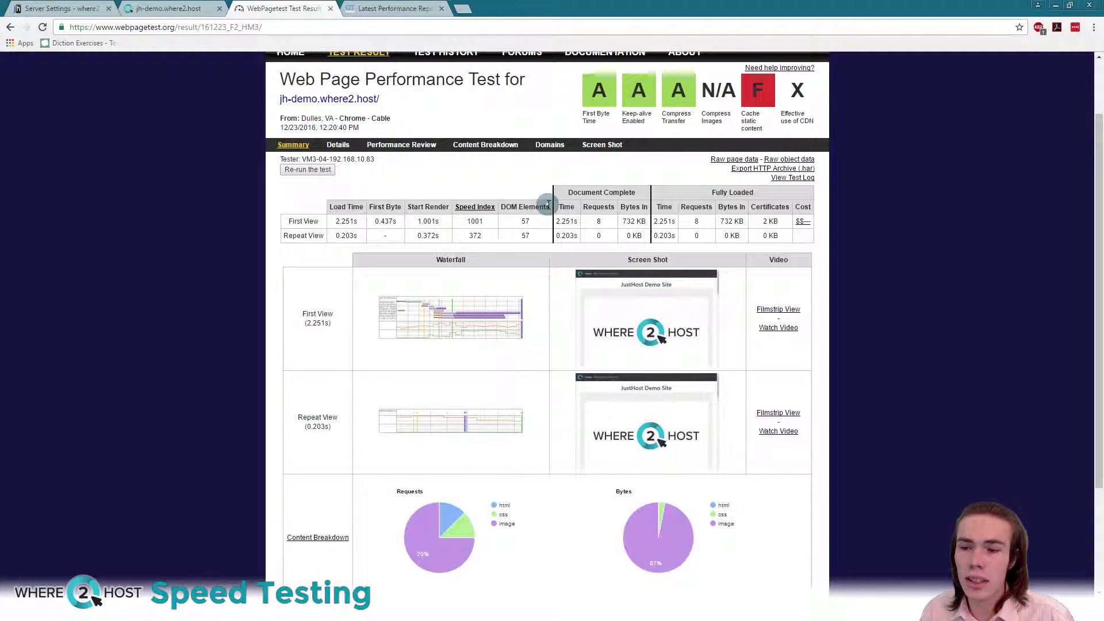
pyautogui.scroll(-2, 485, 257)
pyautogui.scroll(2, 484, 257)
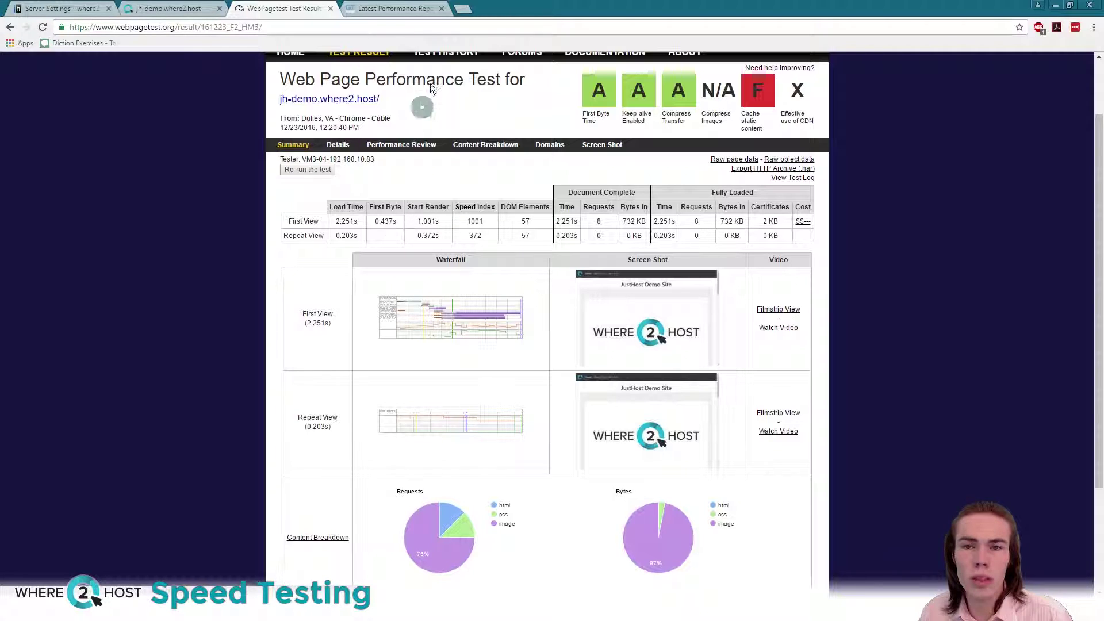
# Step: Expand Leverage browser caching in GTmetrix and highlight the 'expiration not specified' notes
pyautogui.click(394, 8)
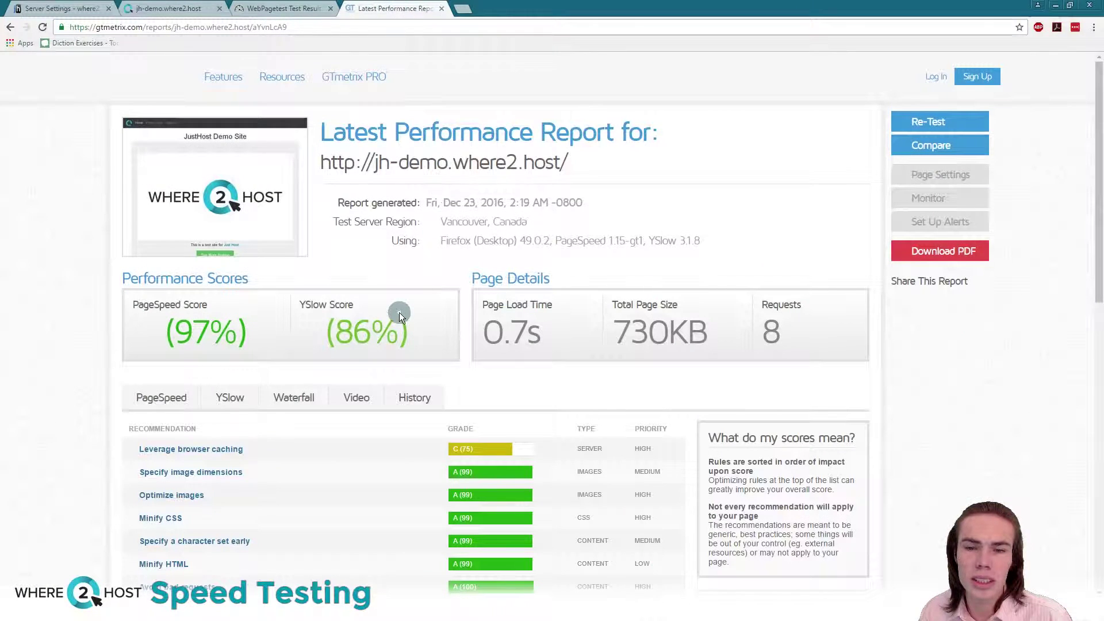
pyautogui.scroll(-1, 400, 312)
pyautogui.click(407, 369)
pyautogui.scroll(-1, 410, 334)
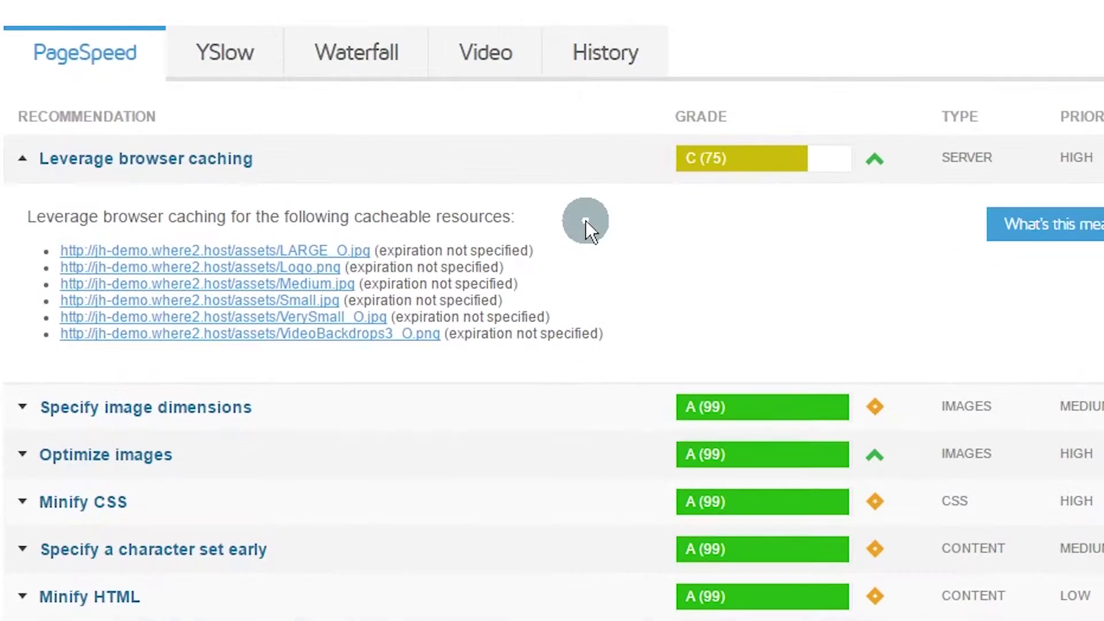
pyautogui.moveTo(527, 251); pyautogui.dragTo(382, 247)
pyautogui.click(552, 242)
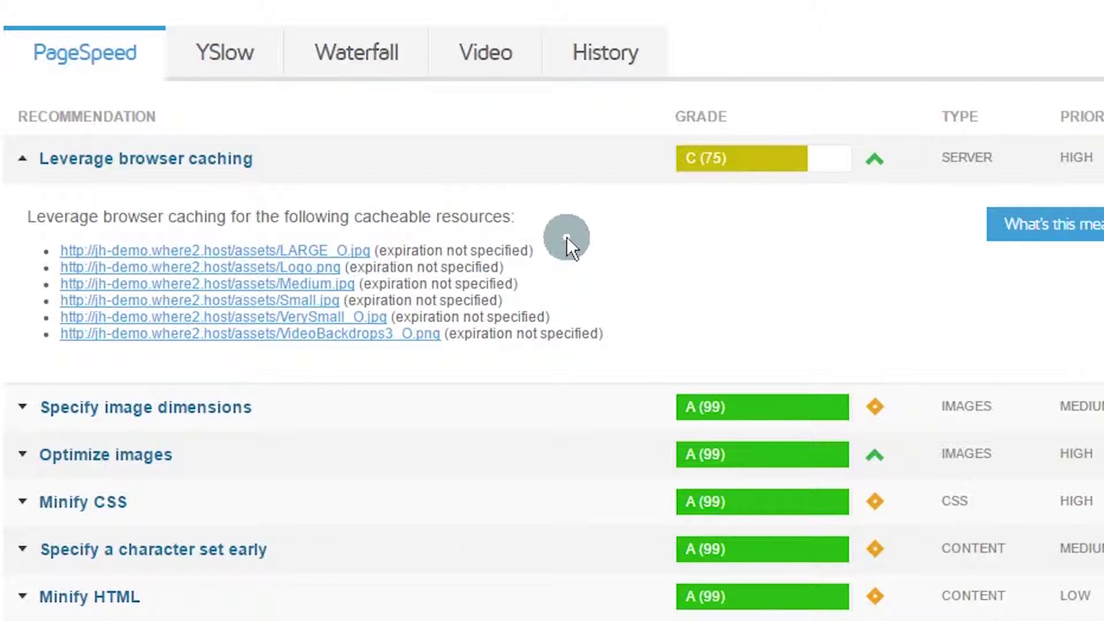
pyautogui.moveTo(524, 254); pyautogui.dragTo(382, 249)
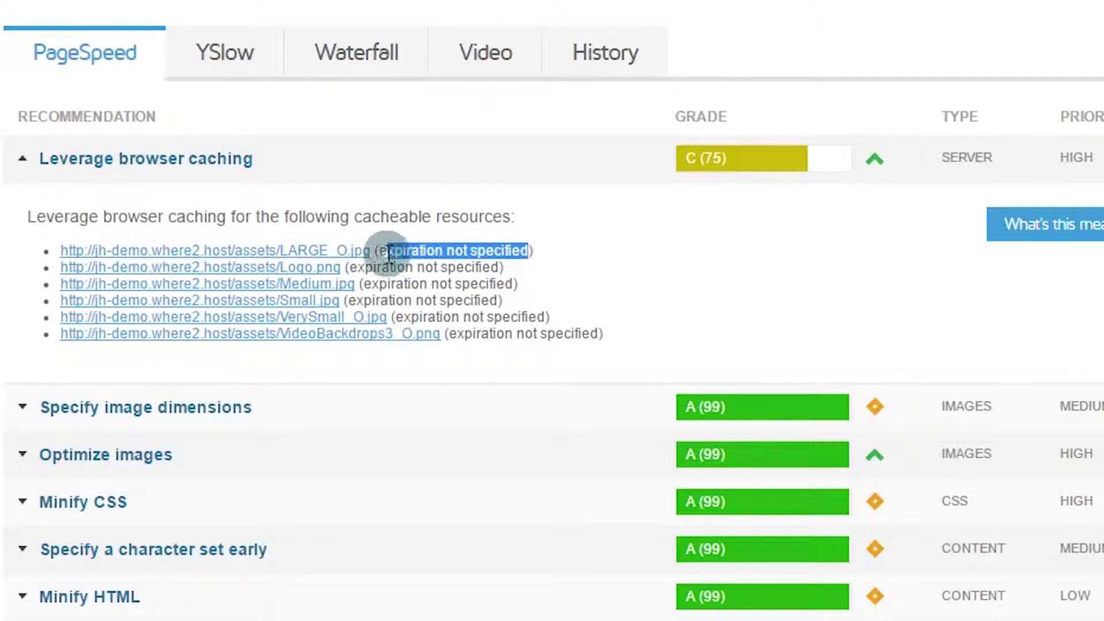
pyautogui.click(563, 252)
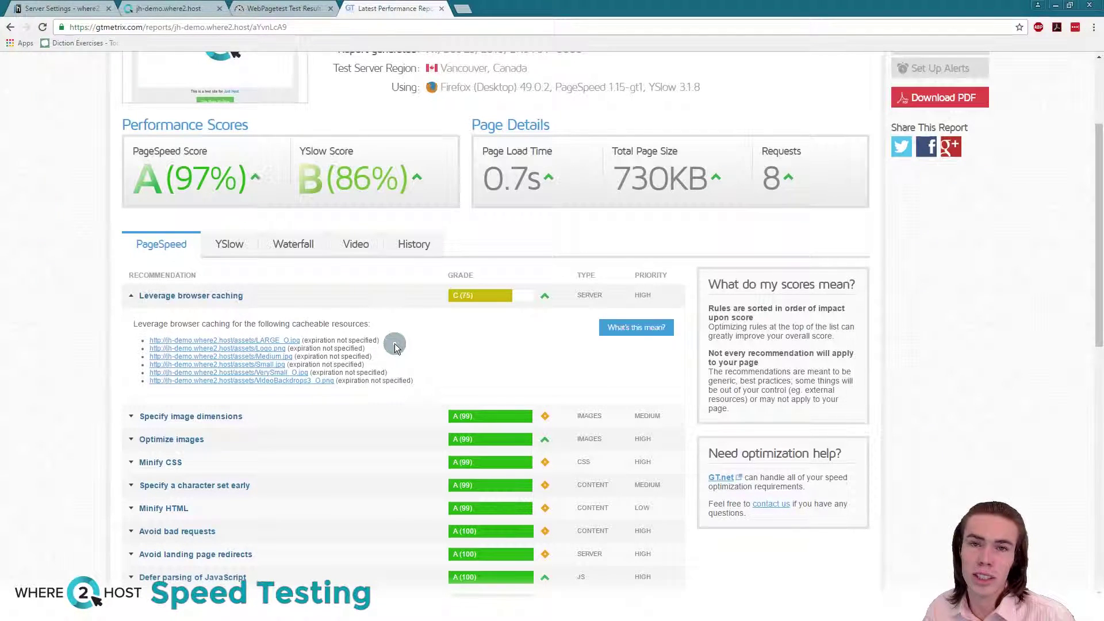
pyautogui.click(230, 244)
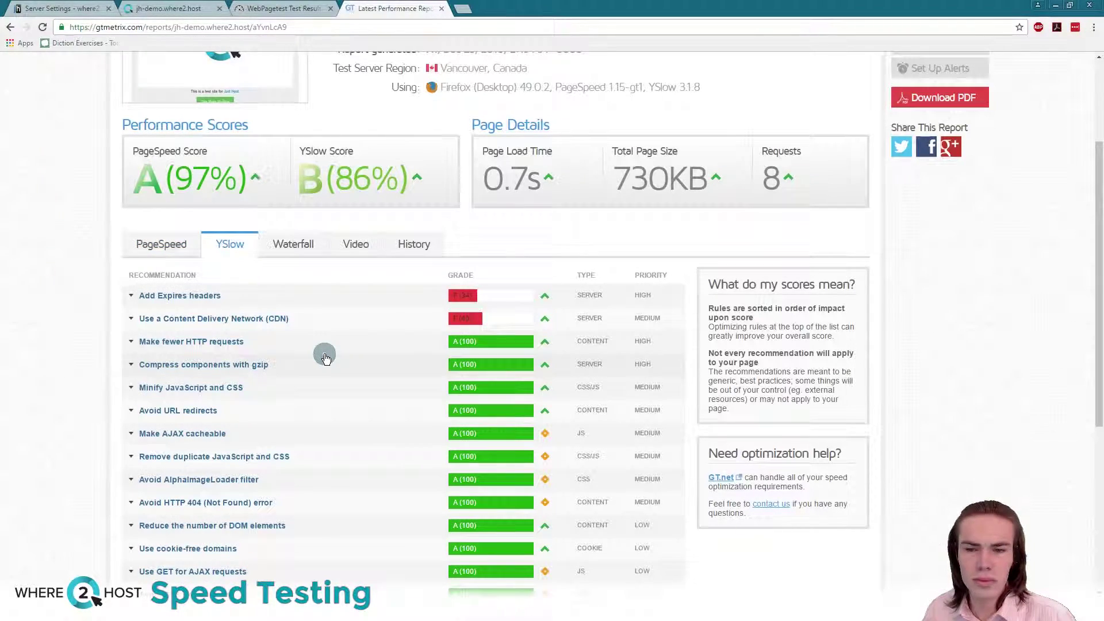
pyautogui.click(133, 296)
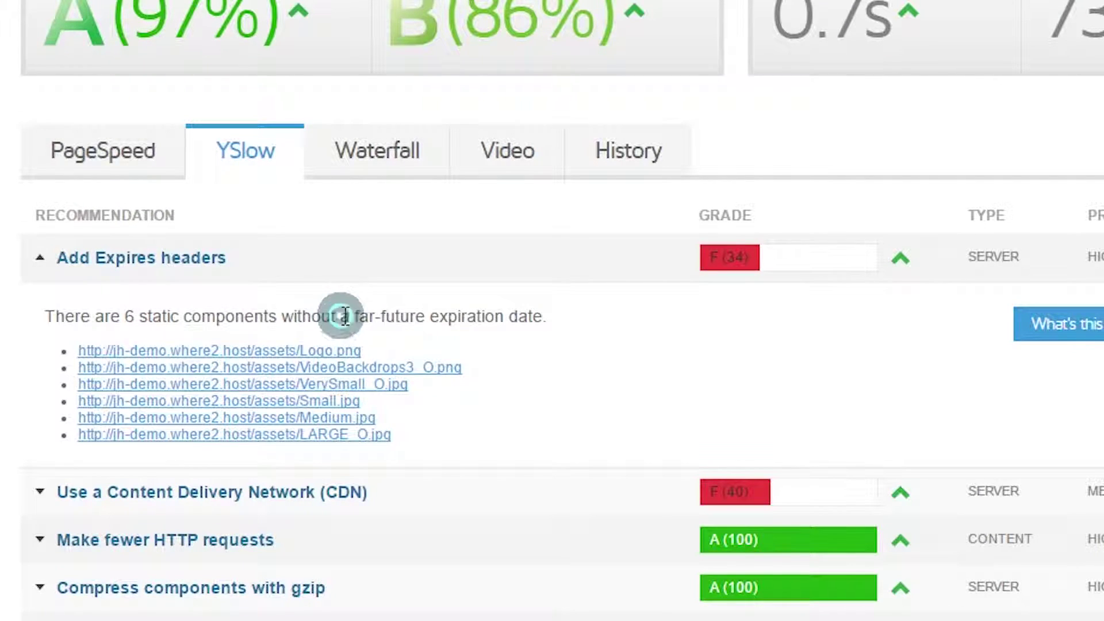
pyautogui.click(90, 493)
pyautogui.scroll(-5, 91, 493)
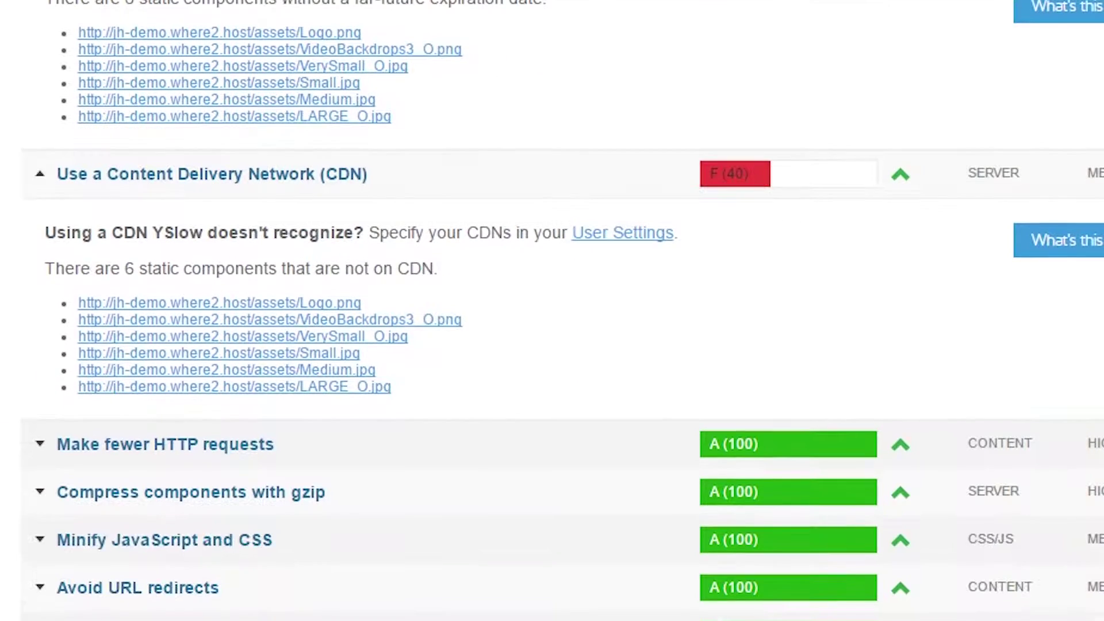
pyautogui.scroll(3, 459, 351)
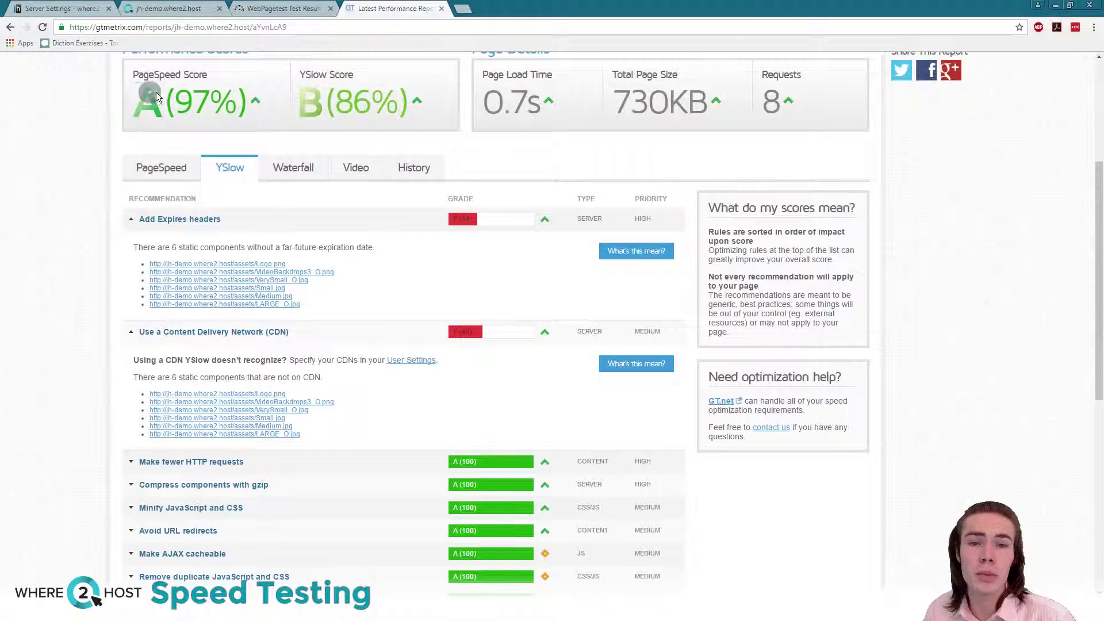
pyautogui.click(251, 96)
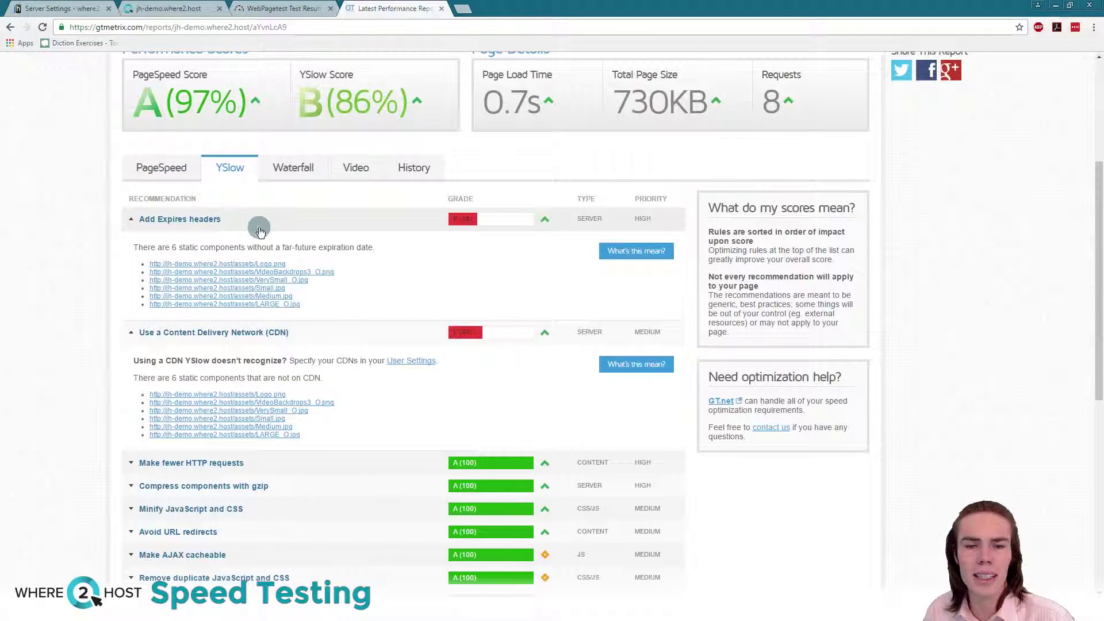
pyautogui.moveTo(256, 226); pyautogui.dragTo(143, 219)
pyautogui.click(382, 333)
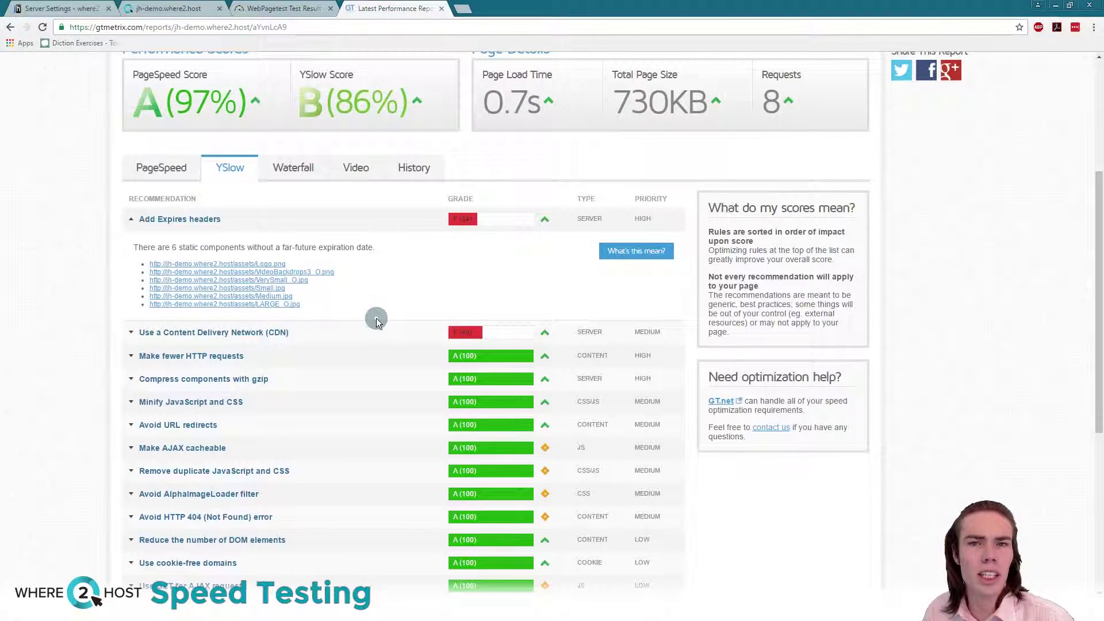
pyautogui.scroll(2, 376, 318)
pyautogui.scroll(-2, 376, 319)
pyautogui.click(167, 172)
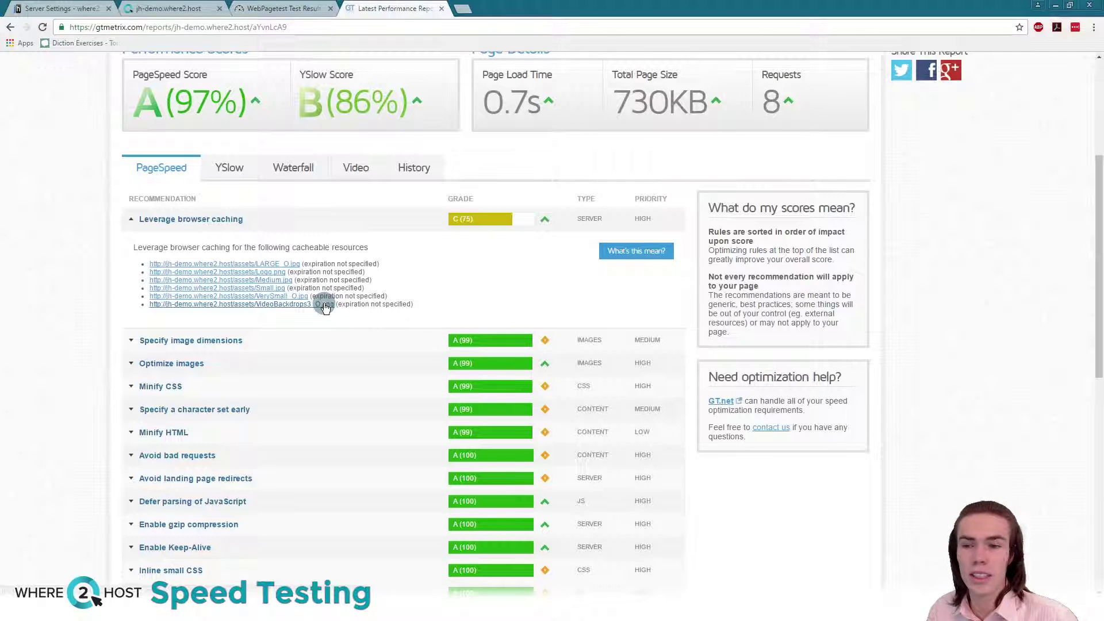
# Step: Highlight the 0.7s load time and the Leverage browser caching heading in the GTmetrix report
pyautogui.scroll(1, 312, 293)
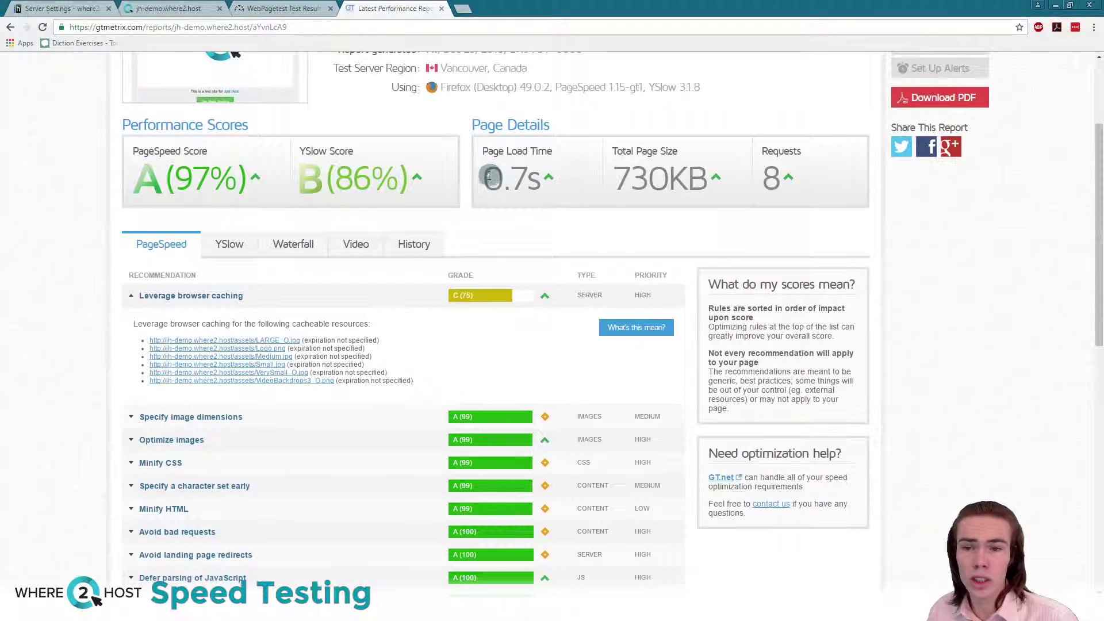
pyautogui.moveTo(491, 175); pyautogui.dragTo(560, 183)
pyautogui.click(568, 178)
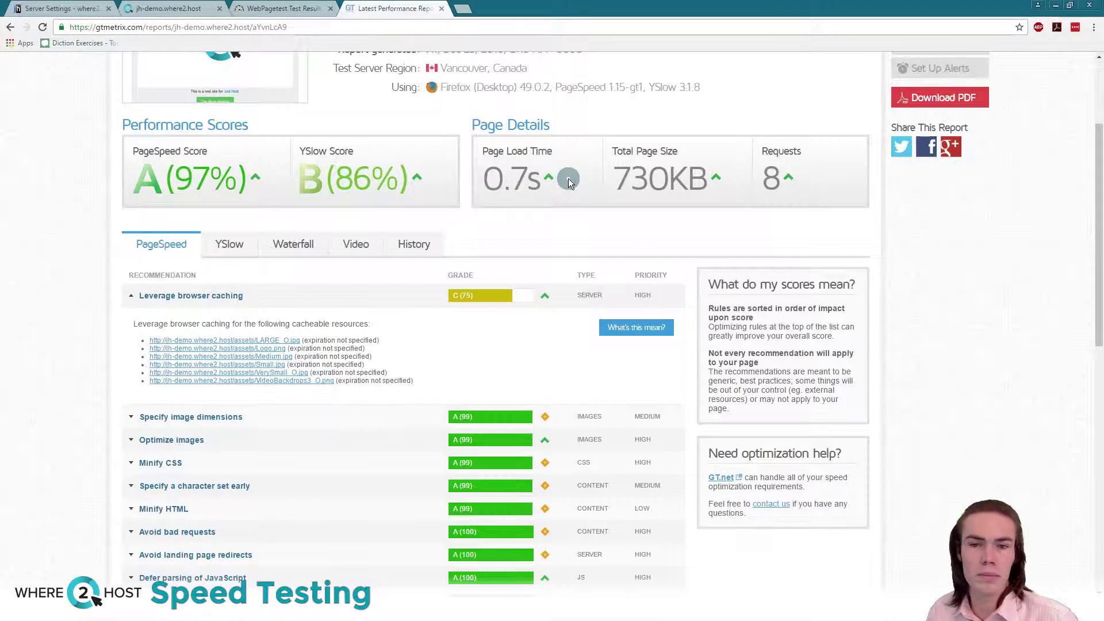
pyautogui.scroll(2, 568, 178)
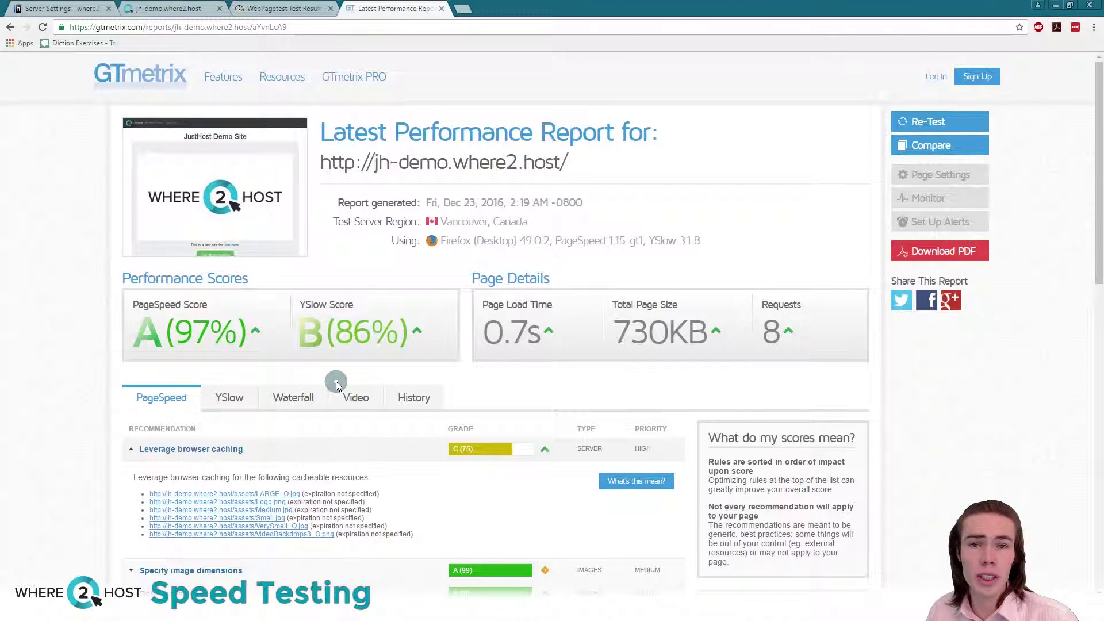
pyautogui.click(241, 454)
pyautogui.tripleClick(242, 454)
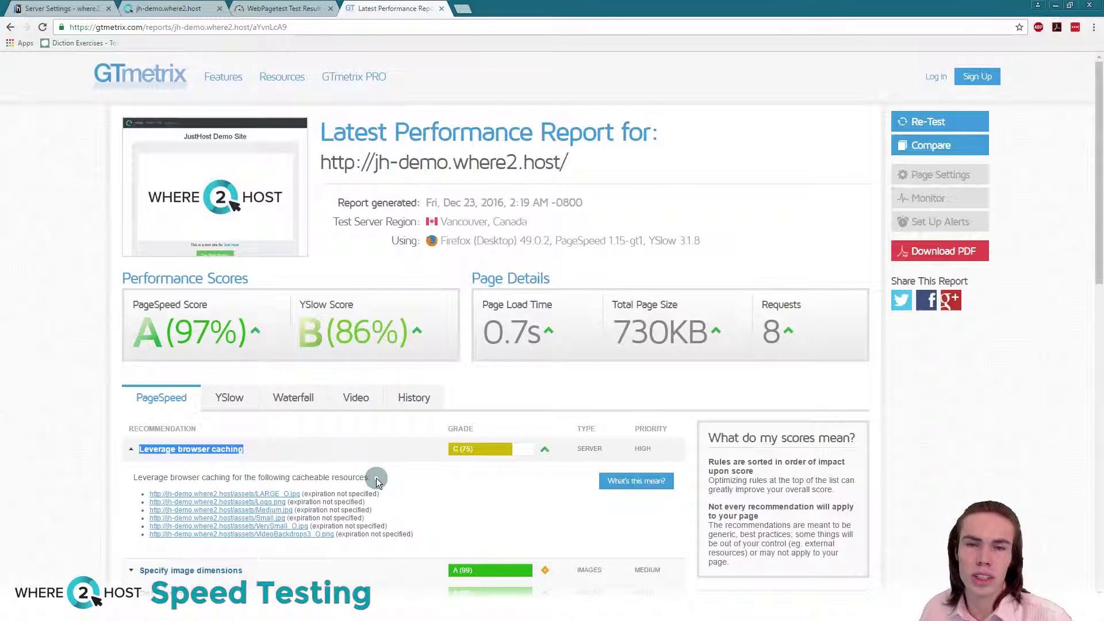
pyautogui.click(376, 477)
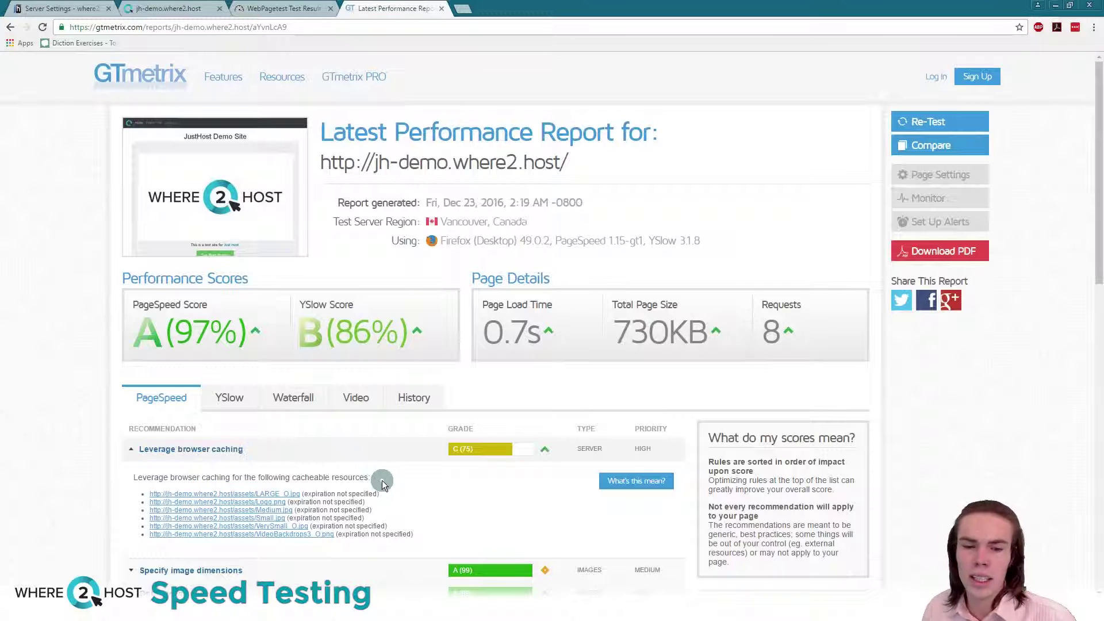
pyautogui.scroll(-1, 382, 481)
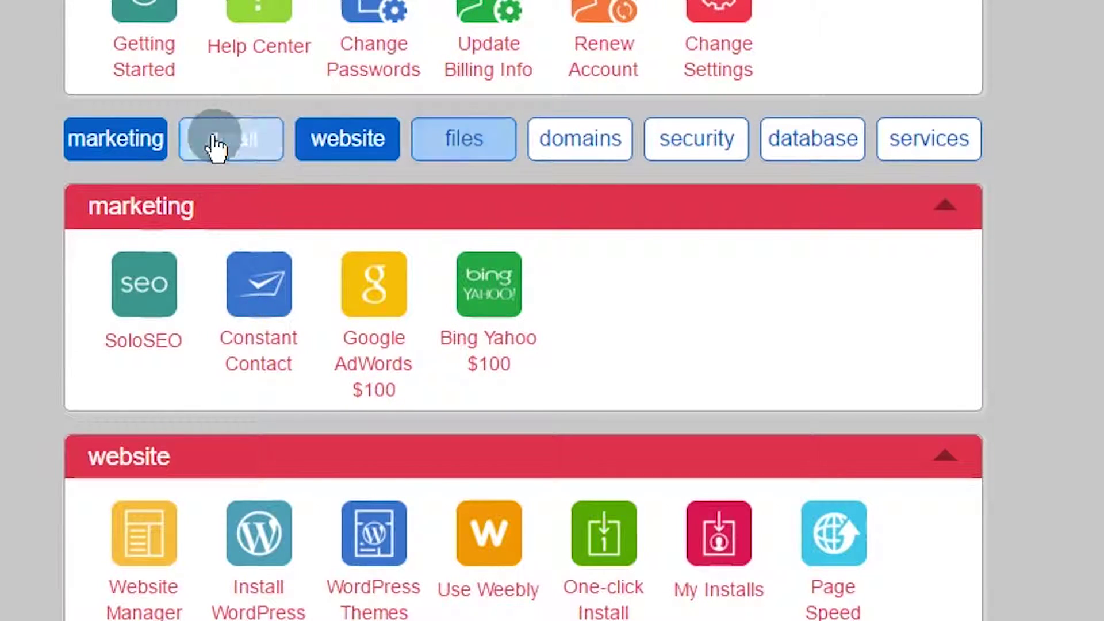
# Step: Hide the marketing panel and show the files, website and email tool panels
pyautogui.click(144, 137)
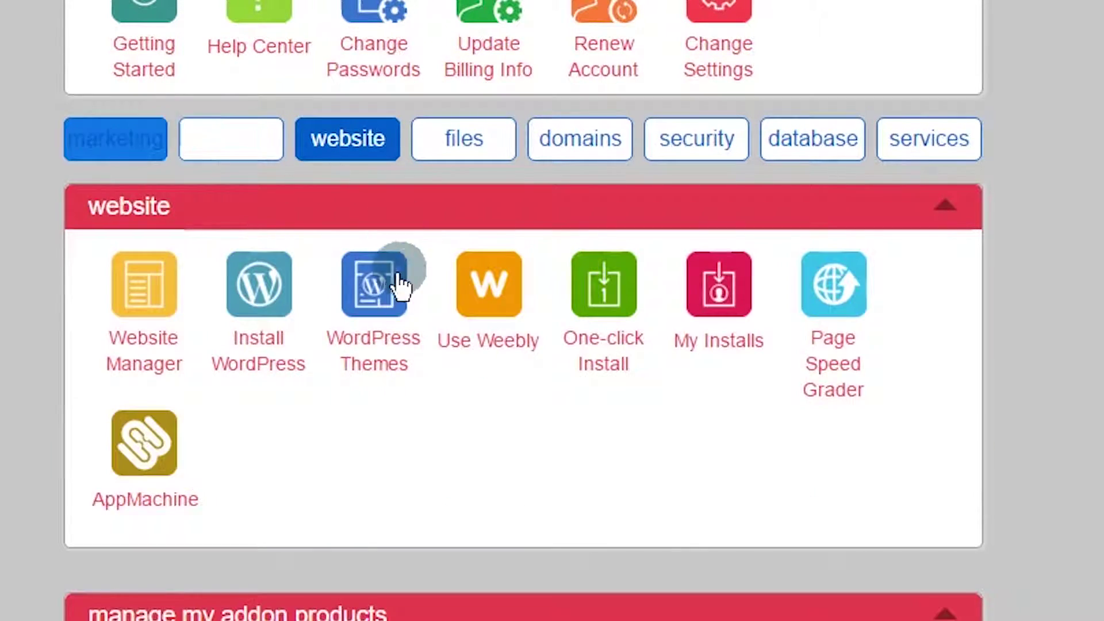
pyautogui.click(326, 138)
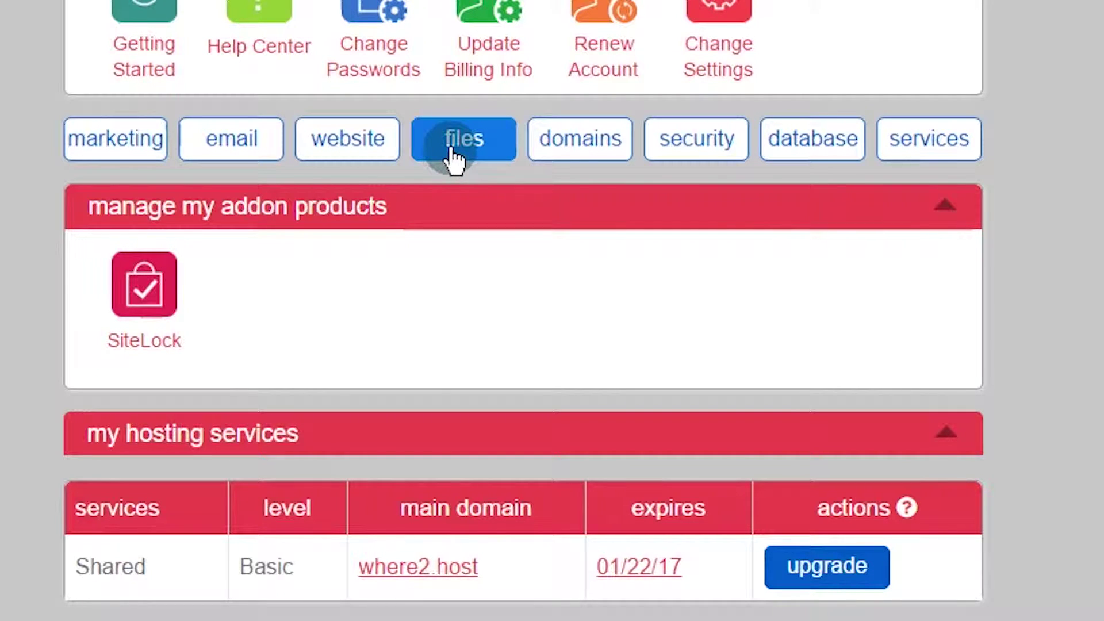
pyautogui.click(451, 150)
pyautogui.click(344, 141)
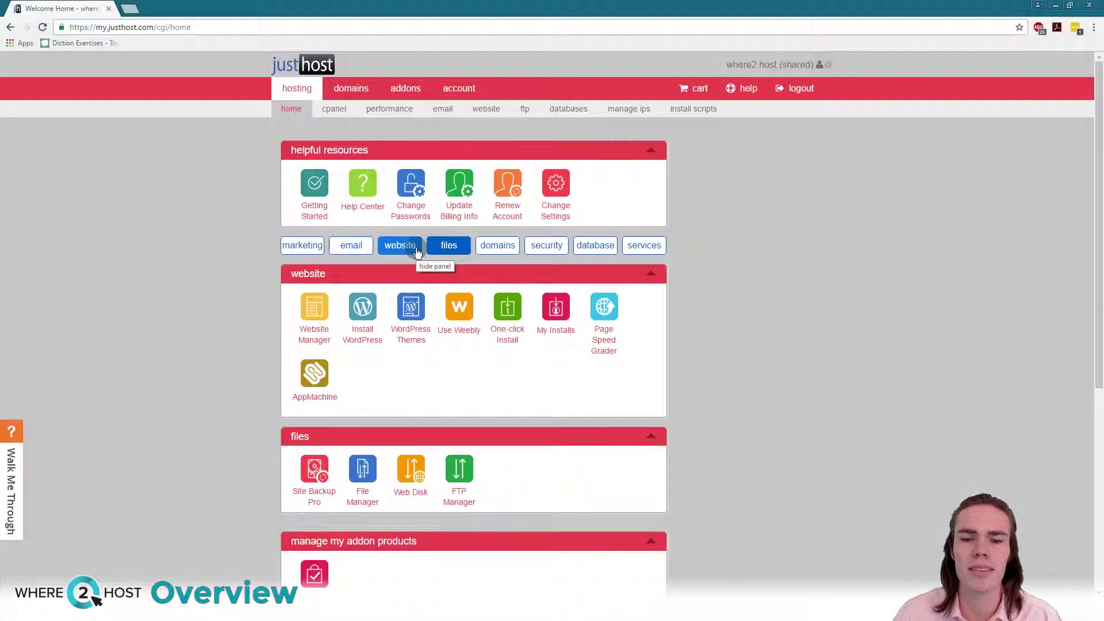
pyautogui.scroll(-1, 417, 253)
pyautogui.scroll(1, 418, 252)
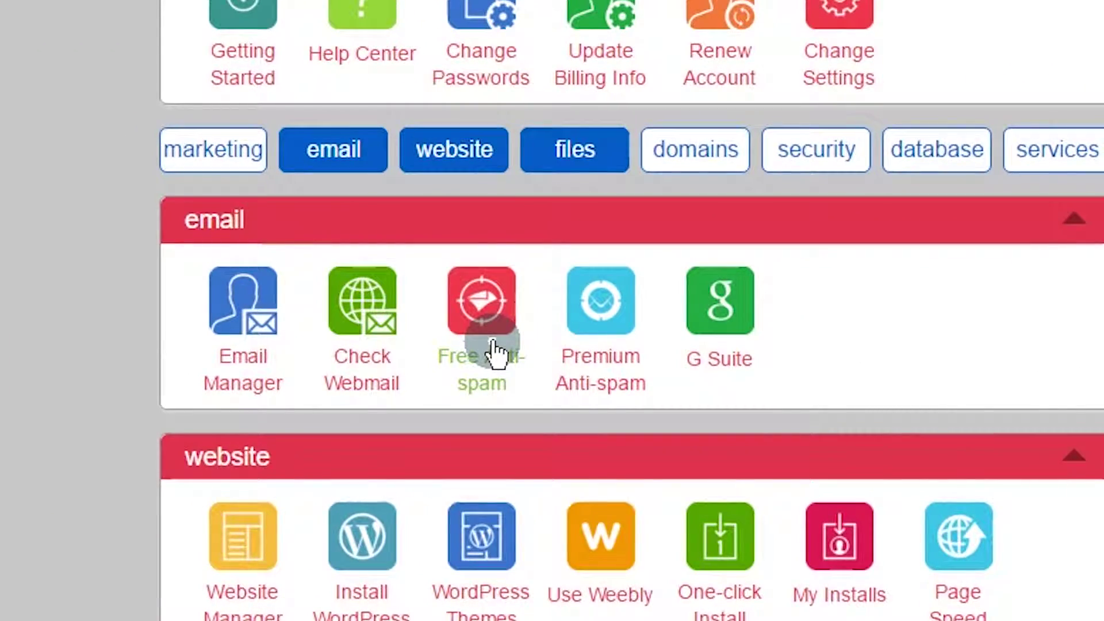
pyautogui.click(496, 357)
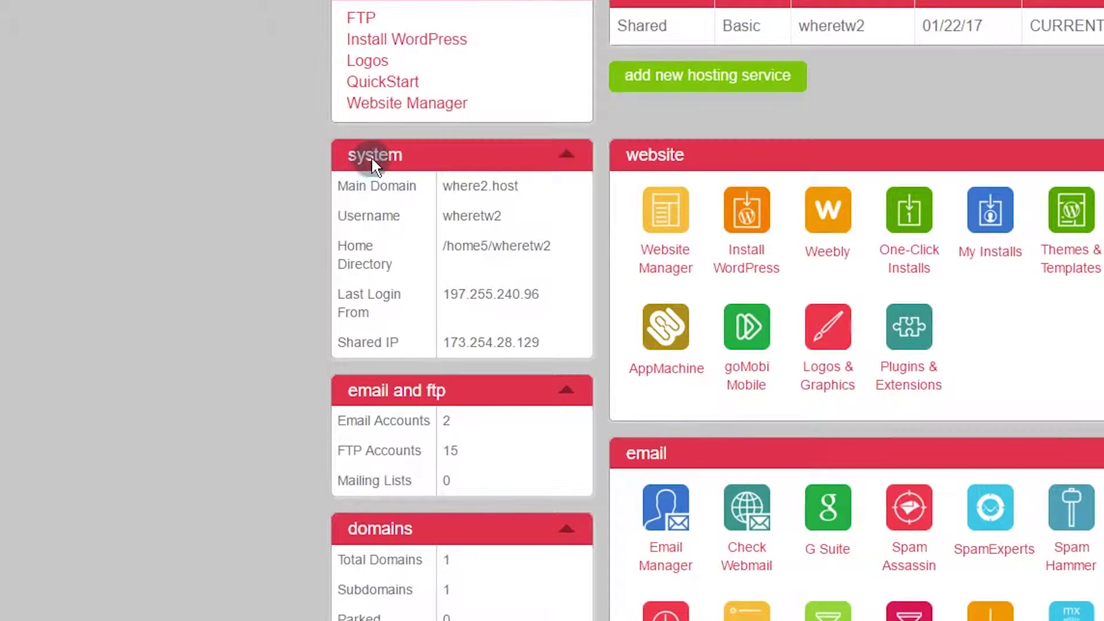
# Step: Open the $79.99 QuickStart coaching offer from the cPanel frequently used features
pyautogui.scroll(-3, 425, 378)
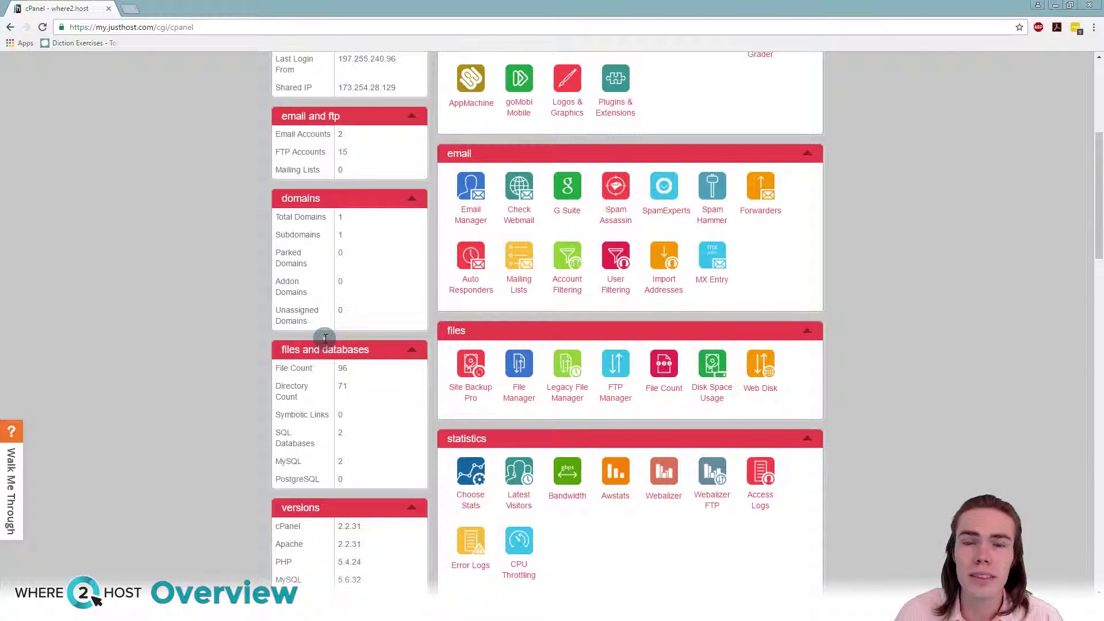
pyautogui.scroll(4, 325, 338)
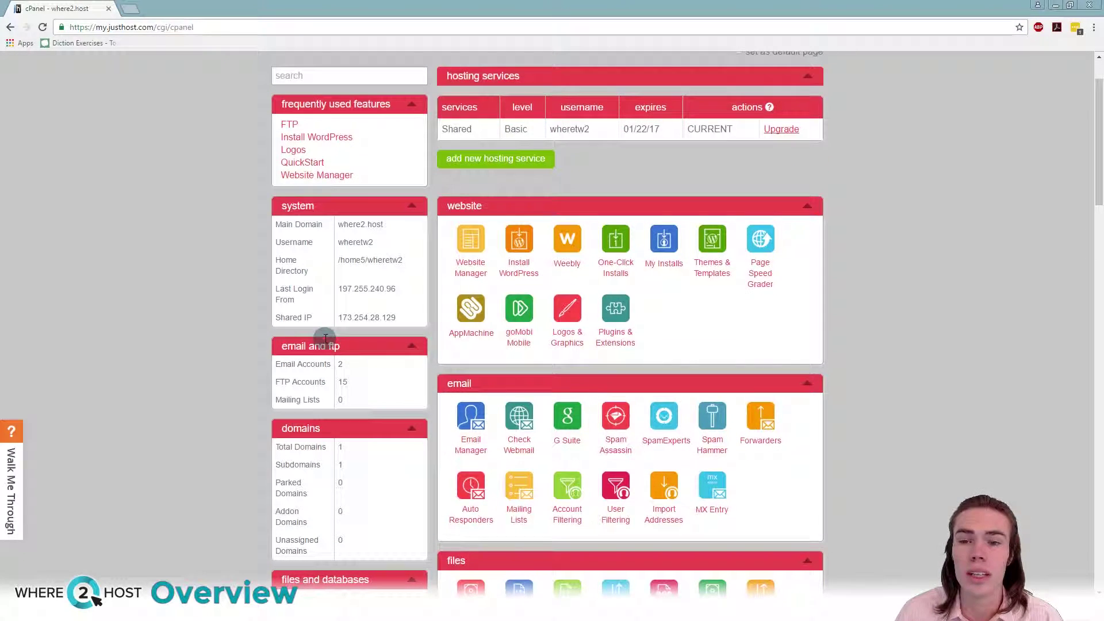
pyautogui.scroll(2, 324, 338)
pyautogui.scroll(-3, 325, 338)
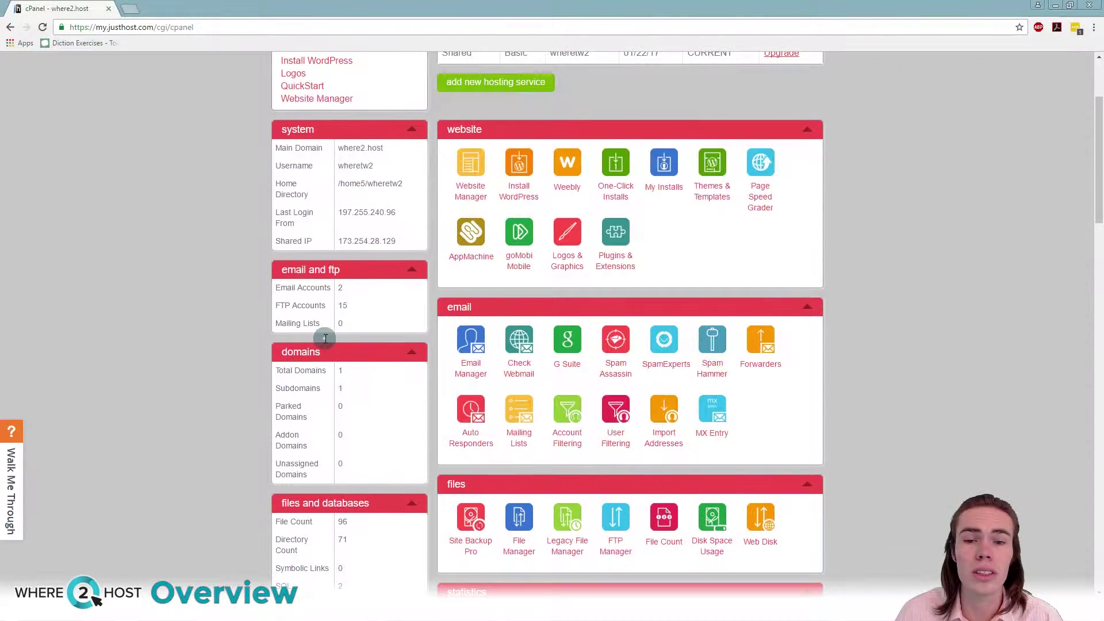
pyautogui.scroll(2, 325, 338)
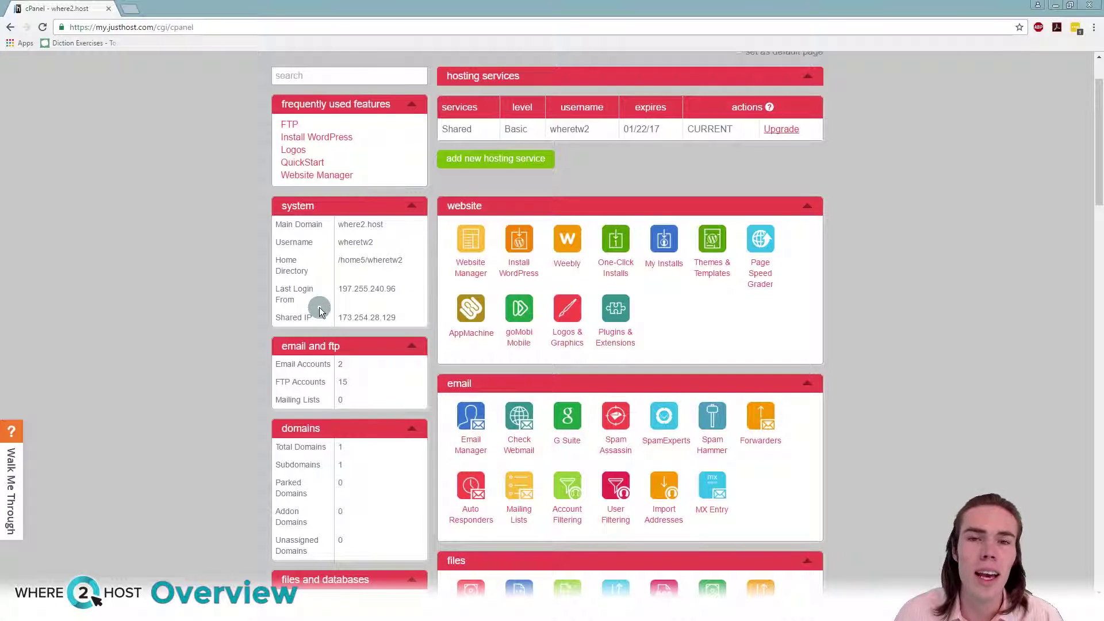
pyautogui.click(302, 162)
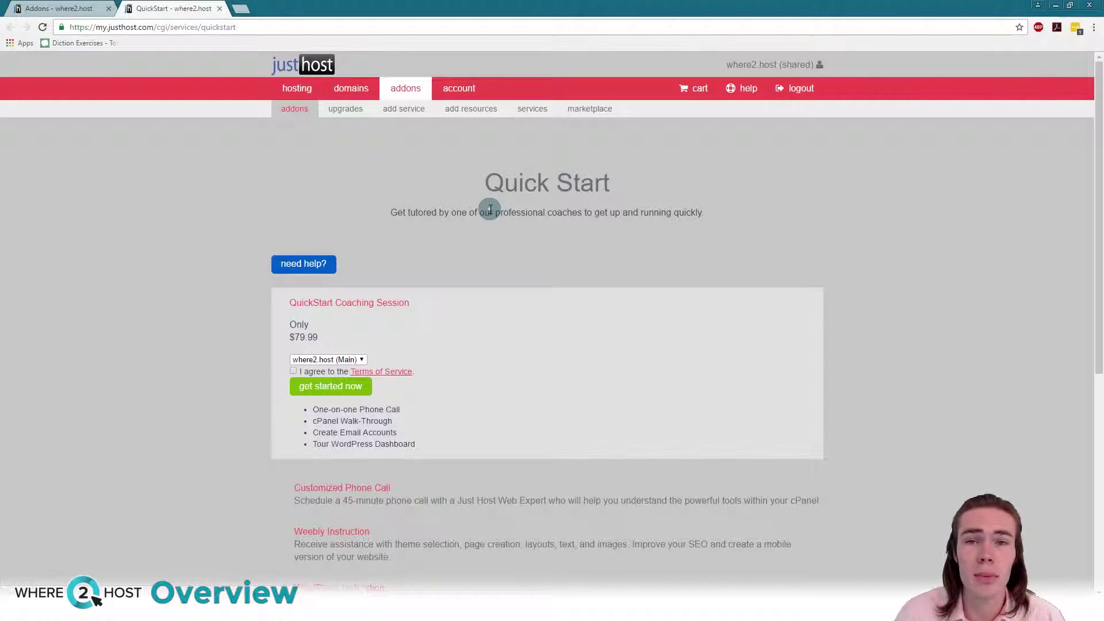
# Step: Scroll through the Quick Start page's list of coaching services
pyautogui.scroll(-1, 350, 270)
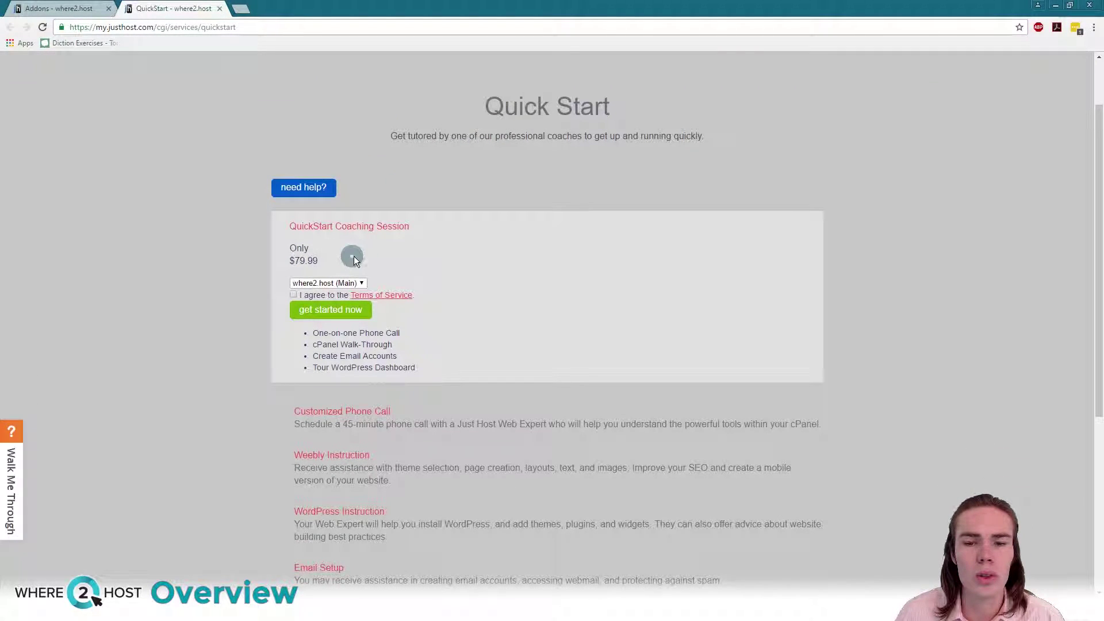
pyautogui.scroll(1, 427, 317)
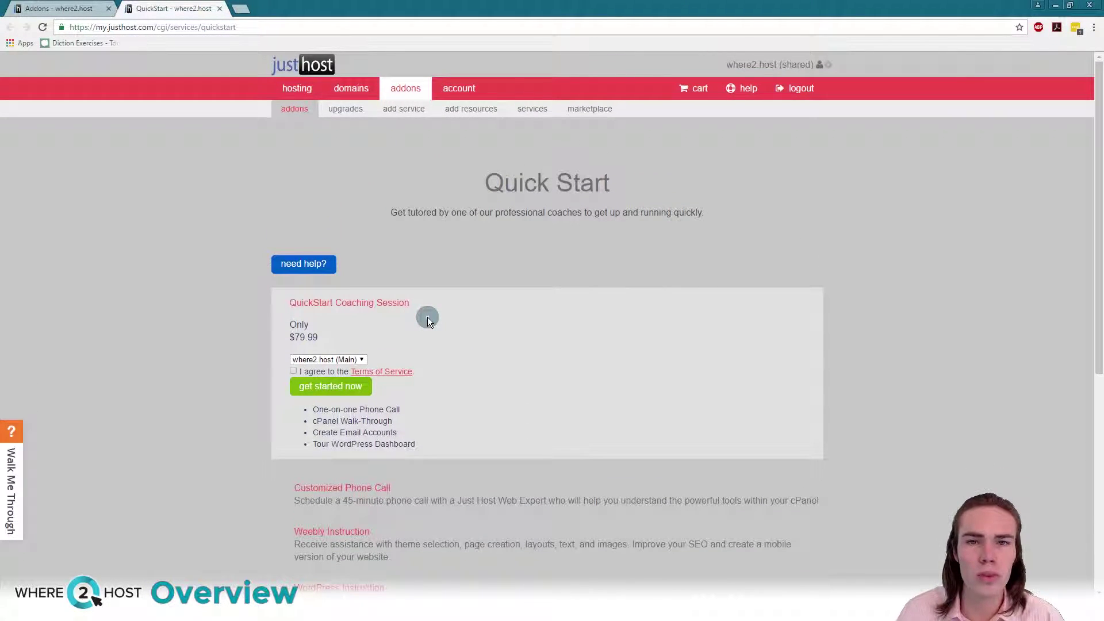